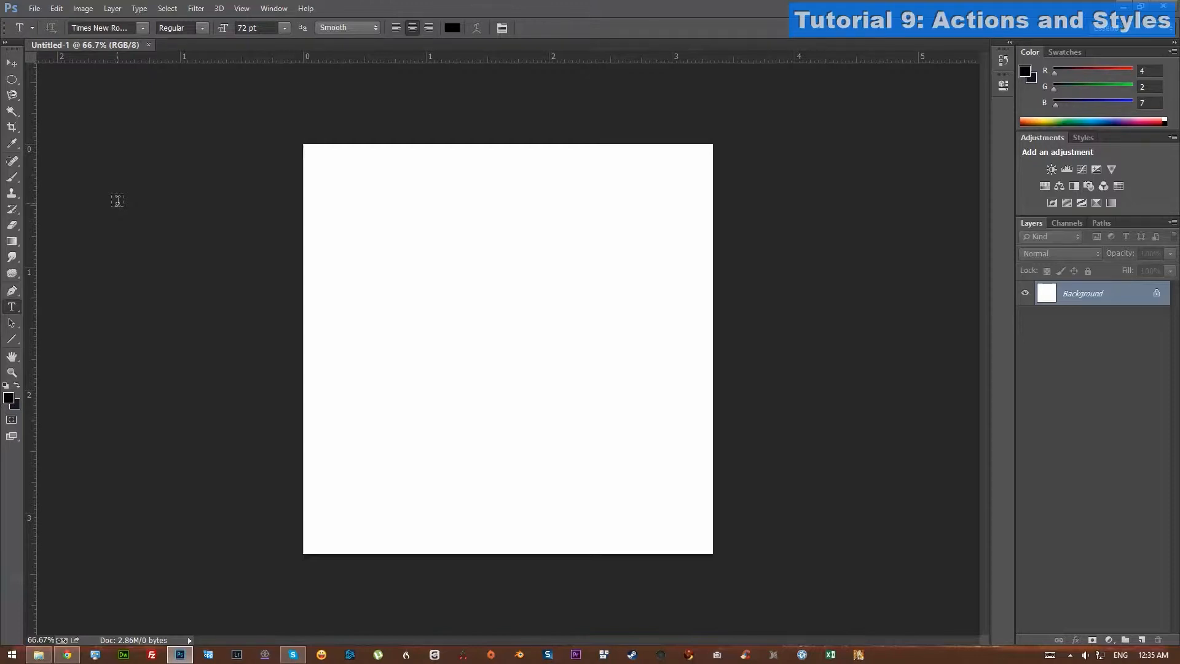
# Start loading files into a stack and browse to the SL Photo Stuff > Done > AIM > Aim - Allue Show > Source folder
pyautogui.click(34, 9)
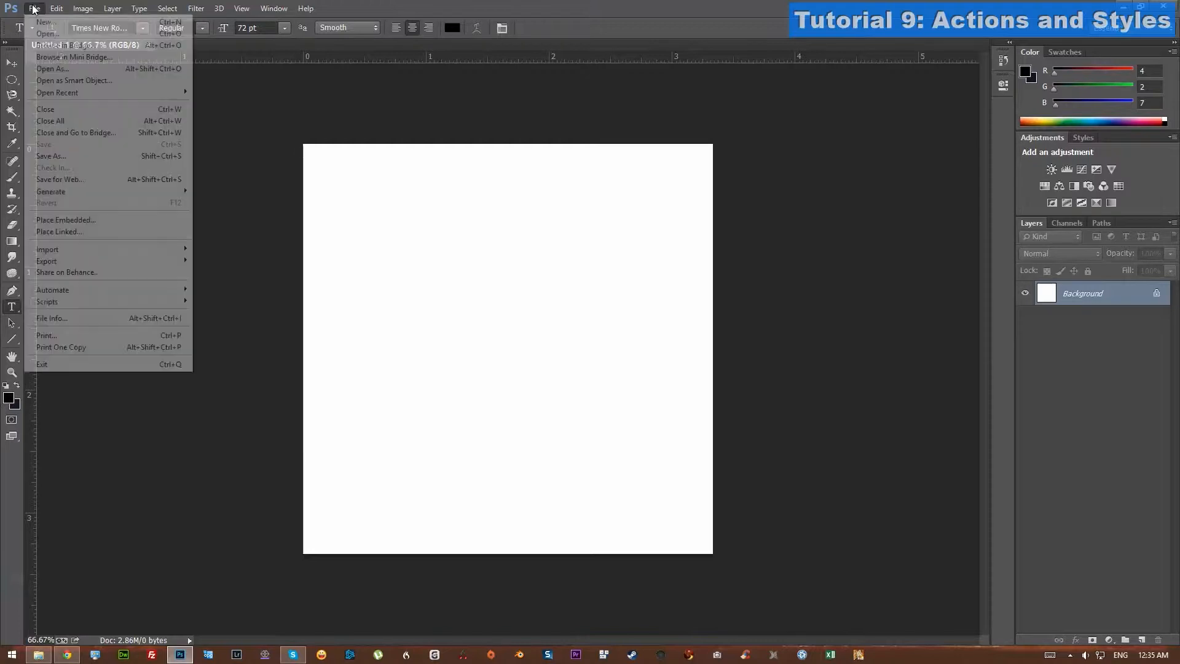
pyautogui.moveTo(101, 304)
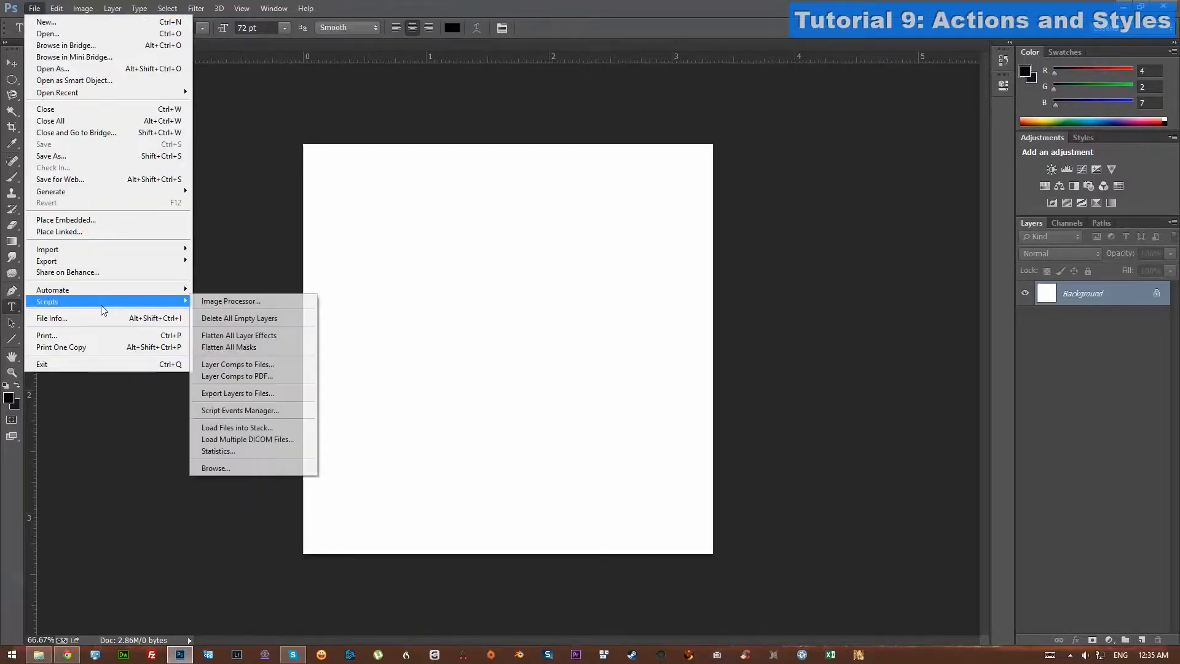
pyautogui.click(290, 428)
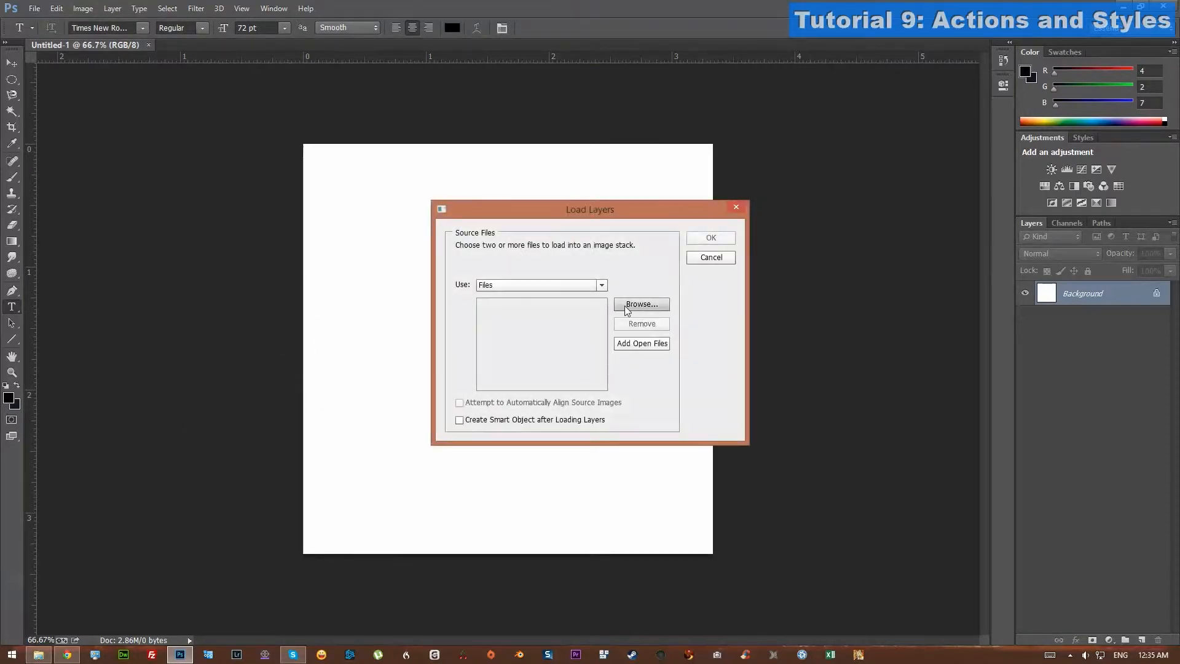
pyautogui.click(627, 305)
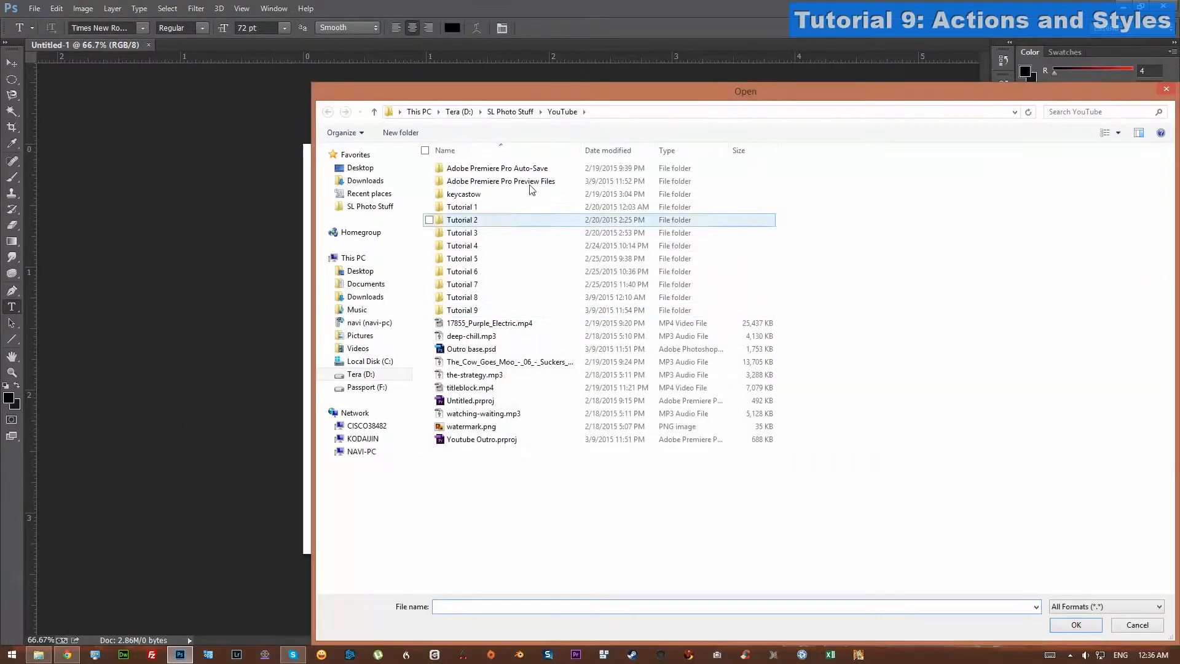
pyautogui.click(510, 110)
pyautogui.click(514, 182)
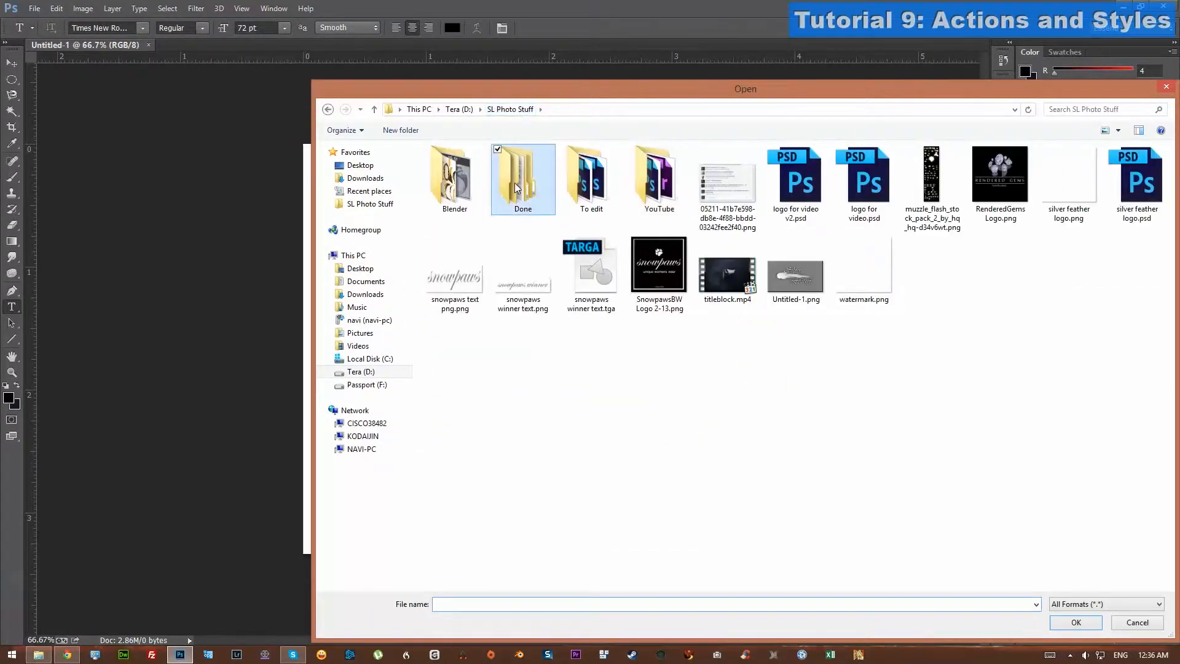
pyautogui.doubleClick(515, 182)
pyautogui.doubleClick(479, 183)
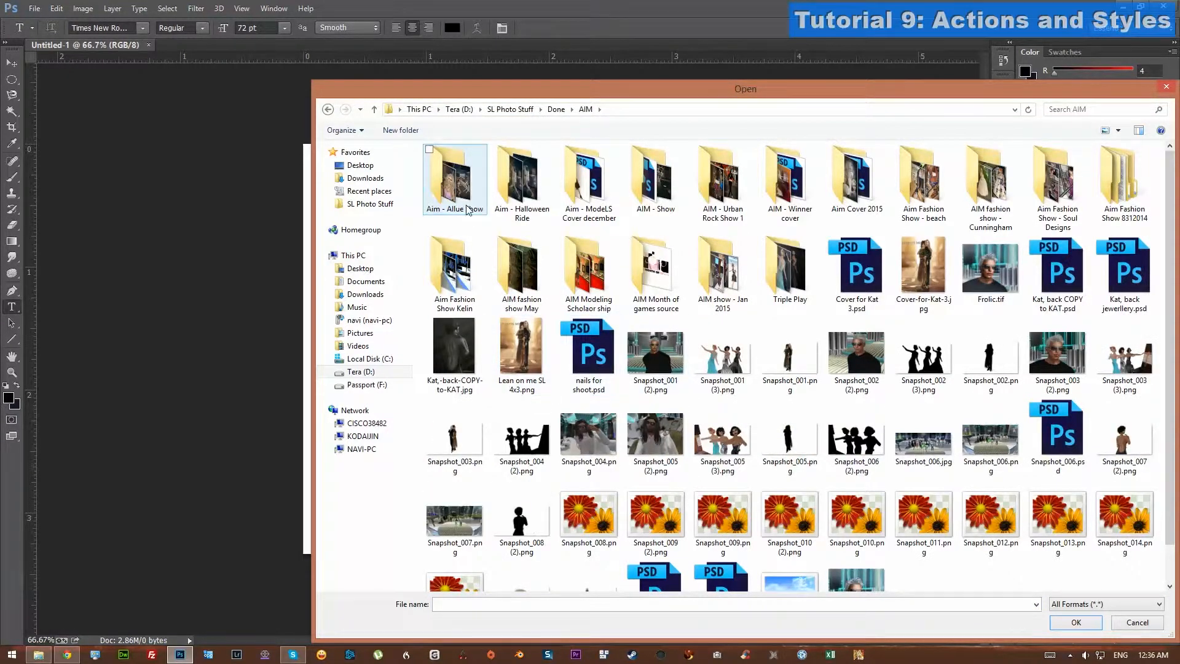
pyautogui.doubleClick(467, 209)
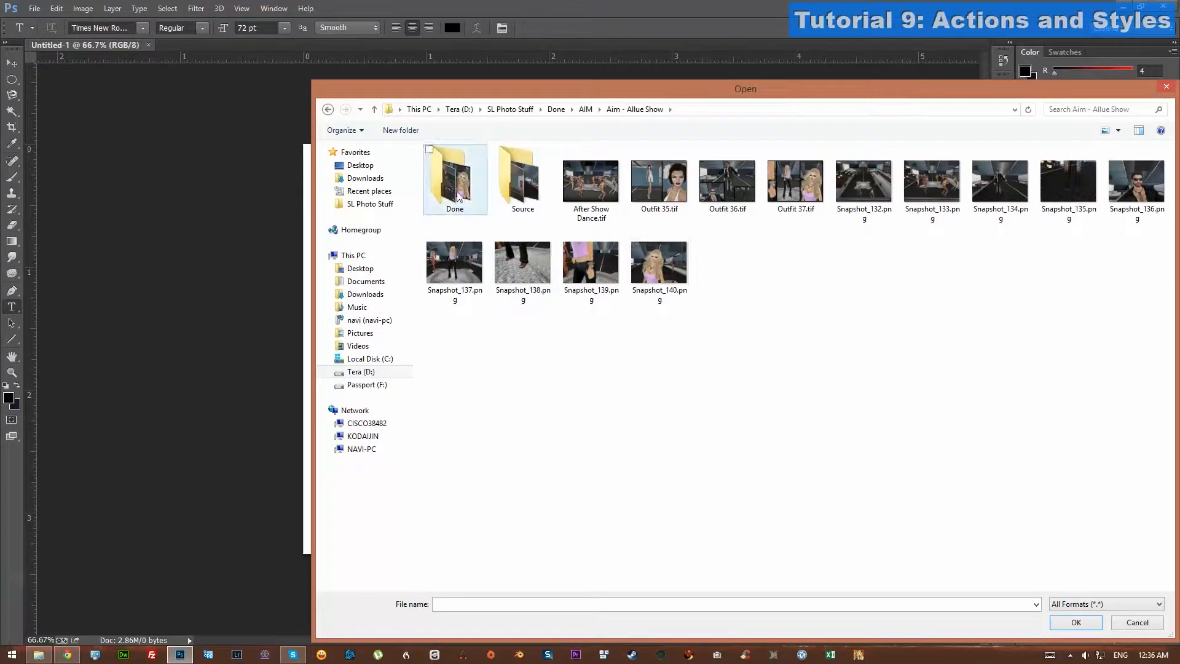
pyautogui.doubleClick(519, 187)
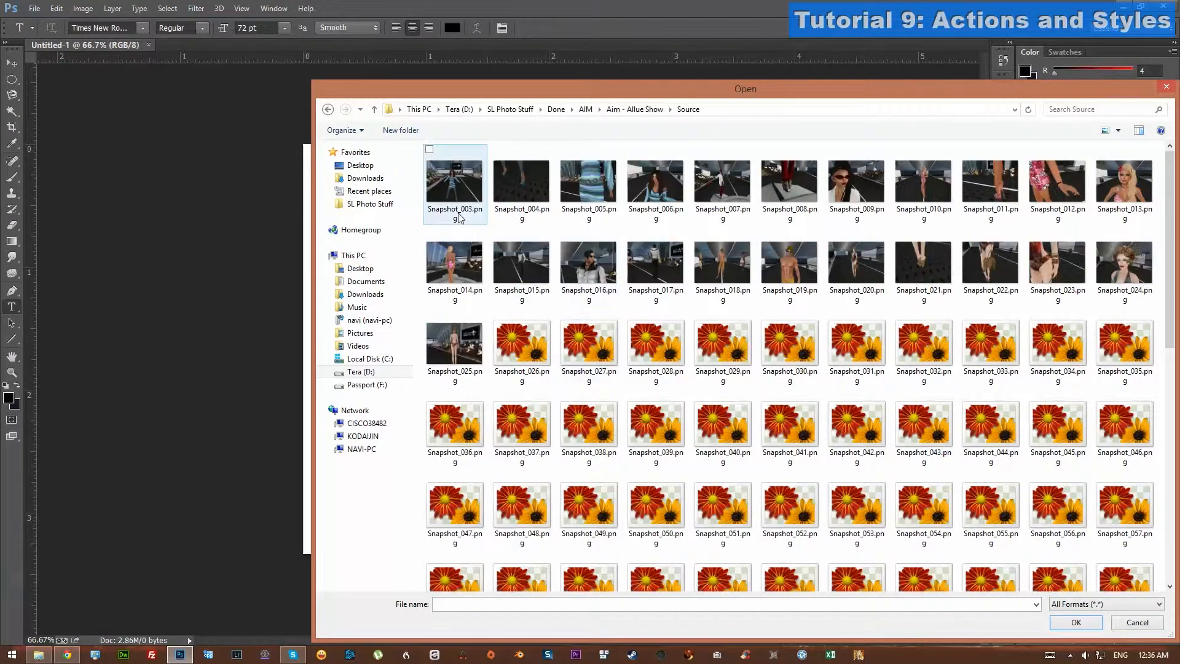
# Load Snapshot_003.png through Snapshot_006.png as separate layers of one new document
pyautogui.click(460, 215)
pyautogui.keyDown('shift'); pyautogui.click(658, 188); pyautogui.keyUp('shift')
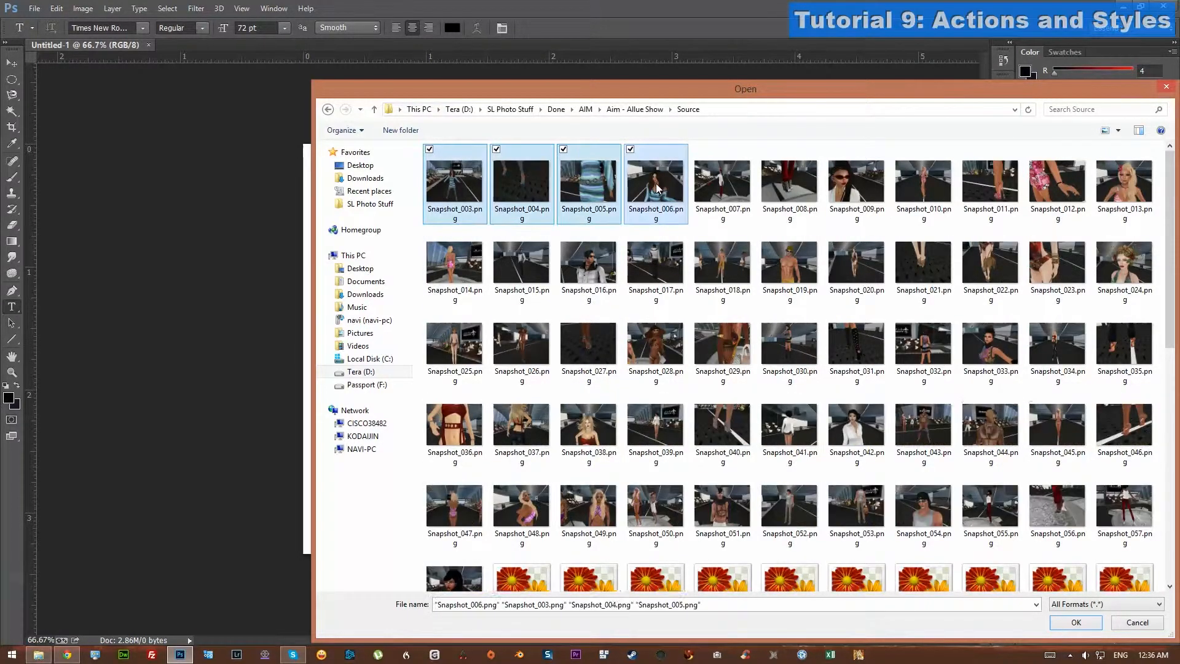
pyautogui.click(1076, 622)
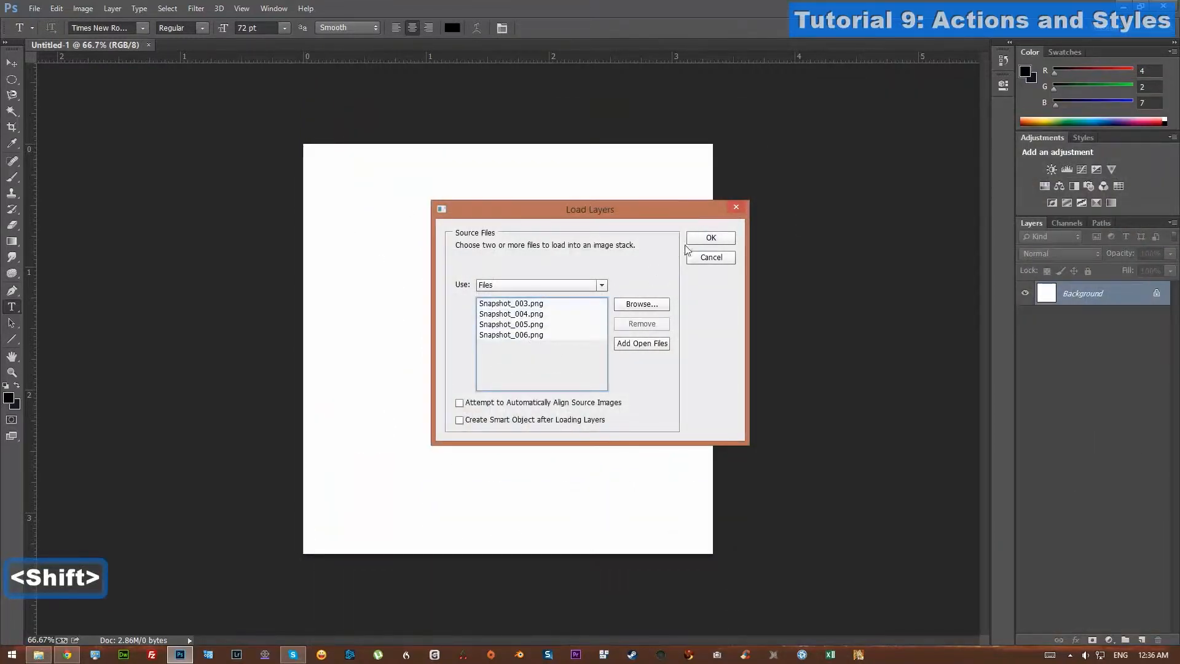
pyautogui.click(707, 238)
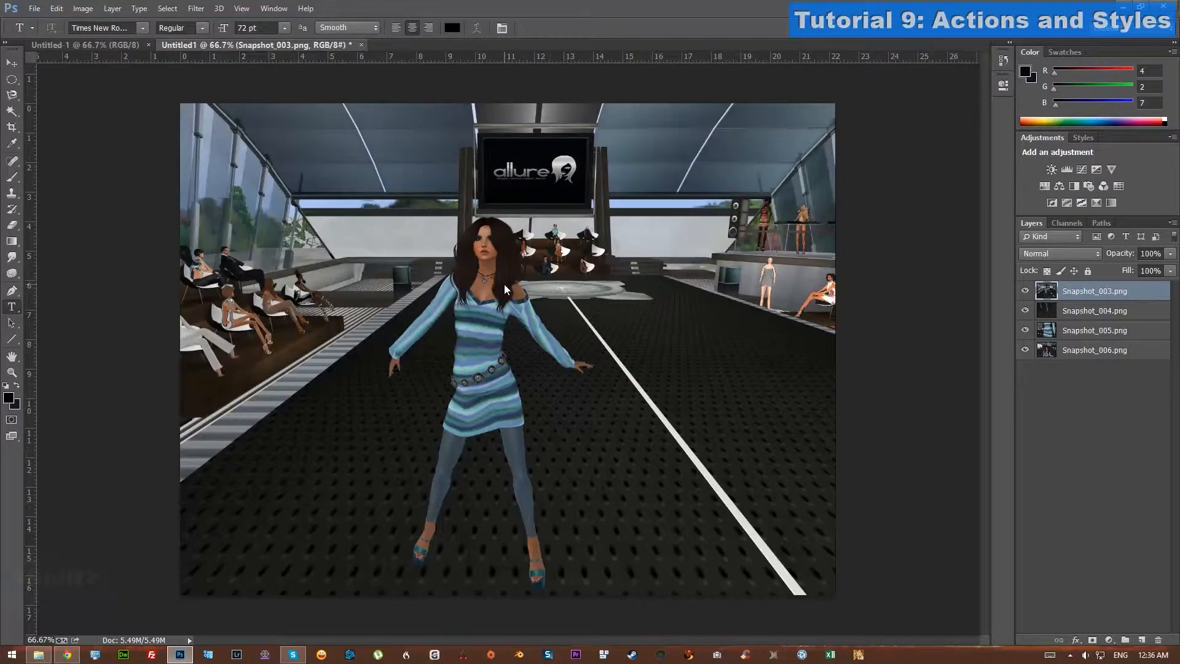
# Preview the stacked snapshots by hiding the top three layers one by one and showing them again
pyautogui.click(1025, 290)
pyautogui.click(1025, 310)
pyautogui.click(1025, 331)
pyautogui.click(1025, 330)
pyautogui.click(1025, 311)
pyautogui.click(1025, 290)
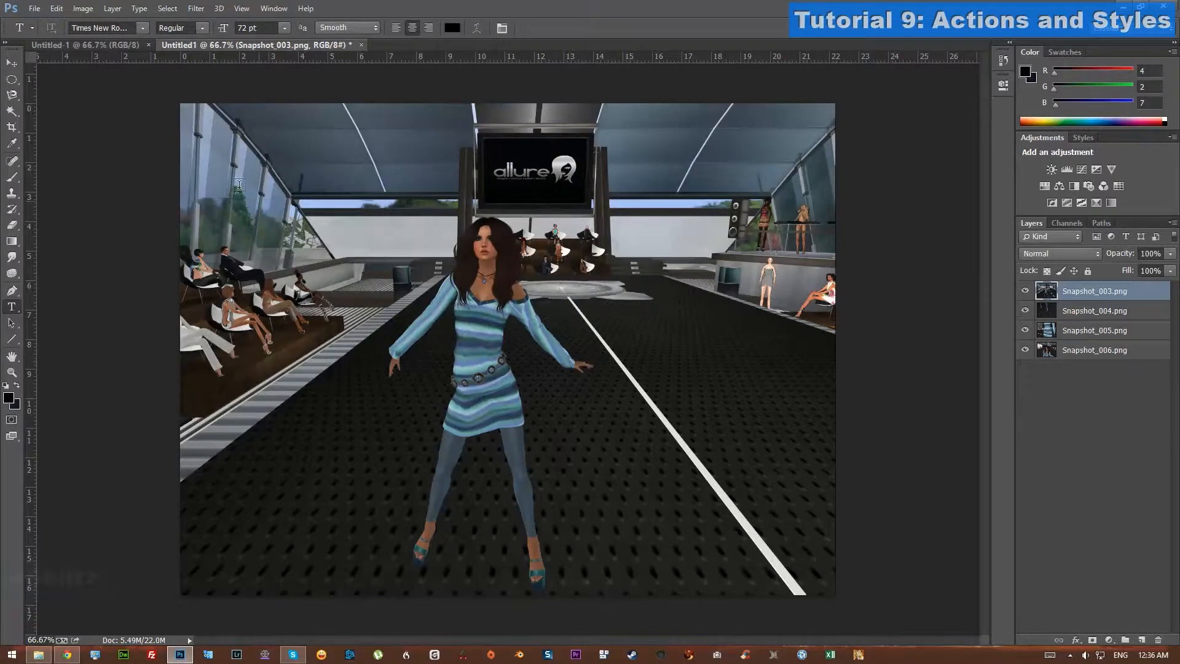
# Close the blank Untitled-1 document and show the Actions panel
pyautogui.click(148, 44)
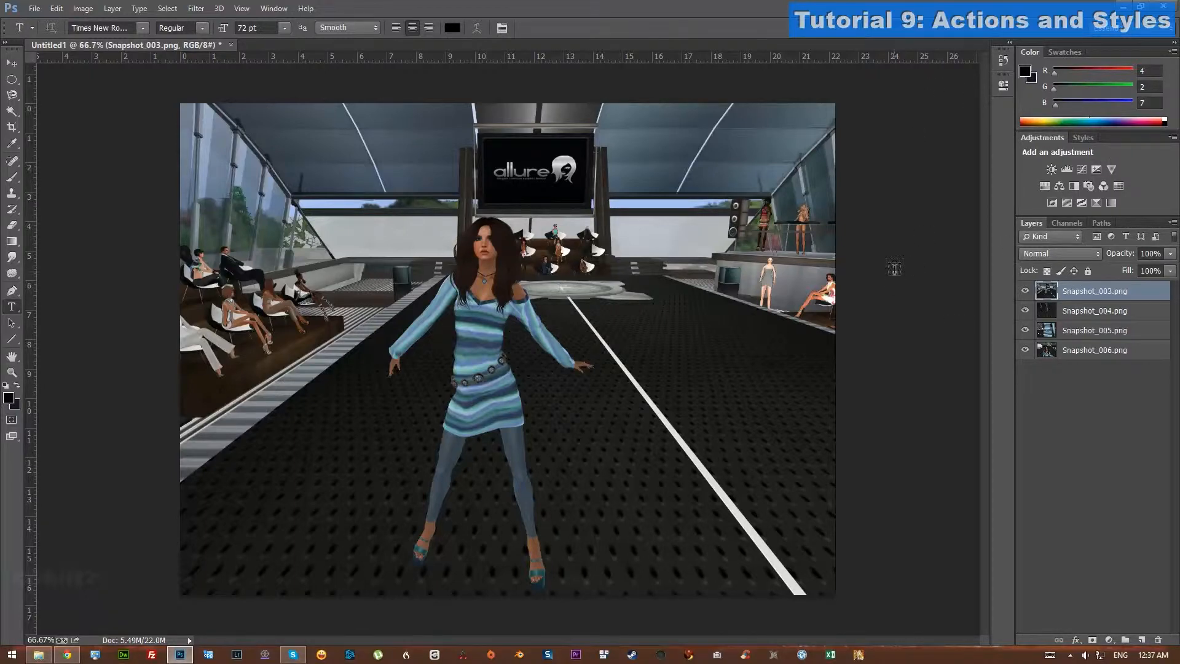
pyautogui.click(275, 9)
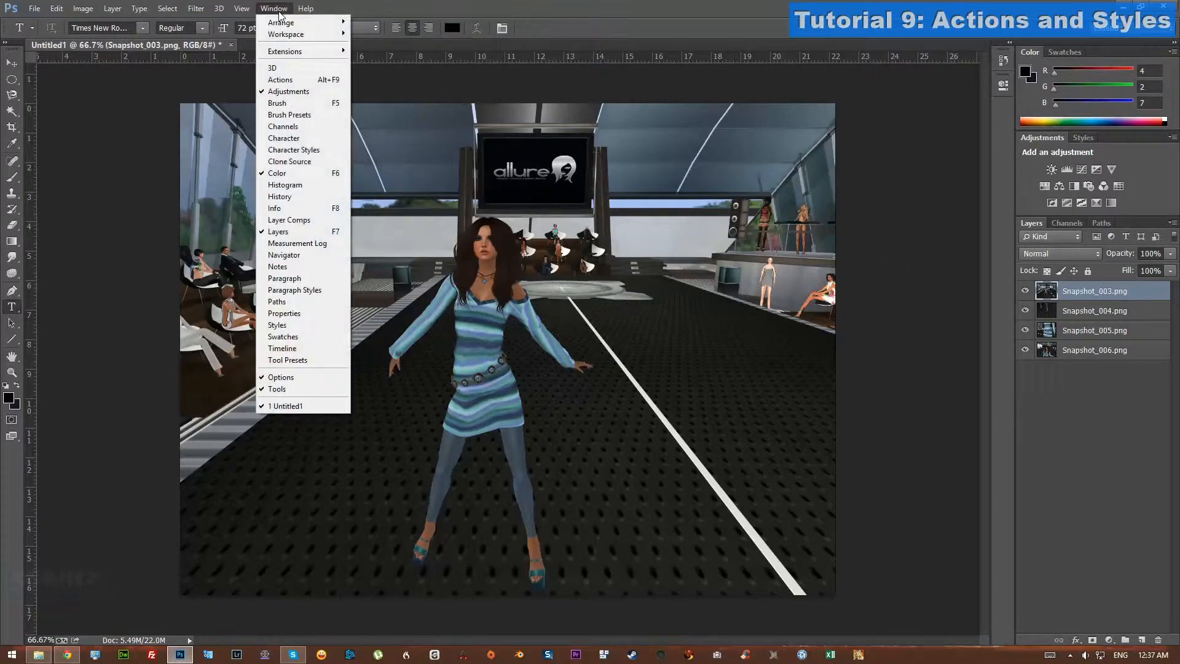
pyautogui.click(296, 84)
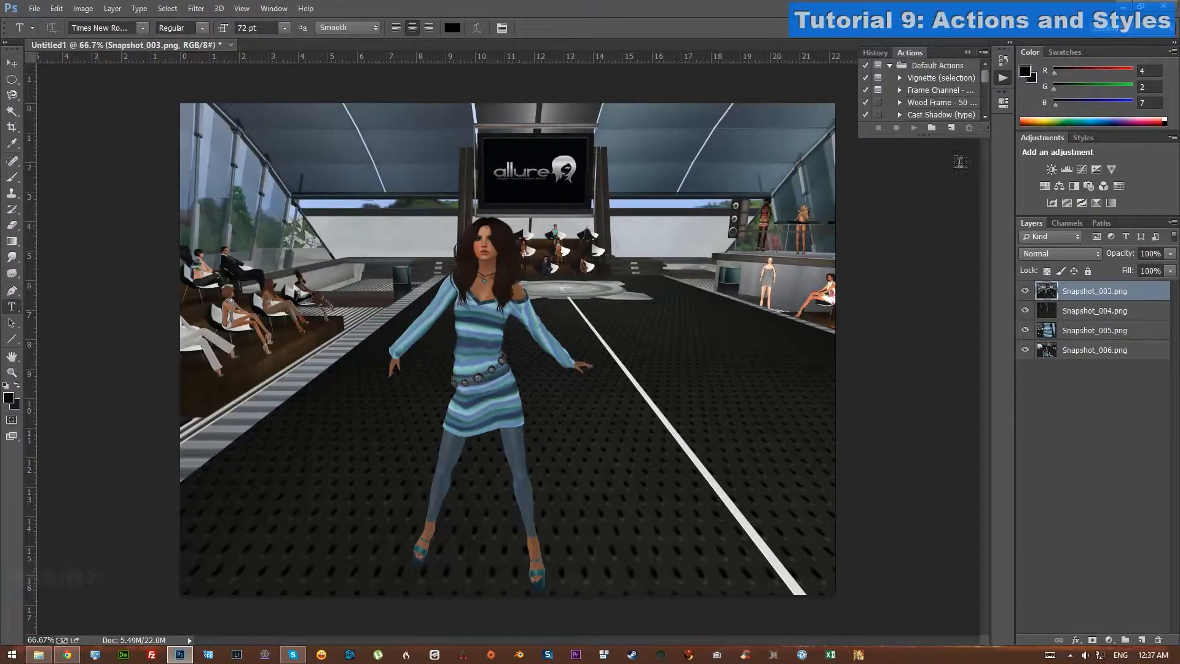
# Detach the Actions panel over the image and enlarge it until the full action names fit
pyautogui.moveTo(985, 134); pyautogui.dragTo(988, 305)
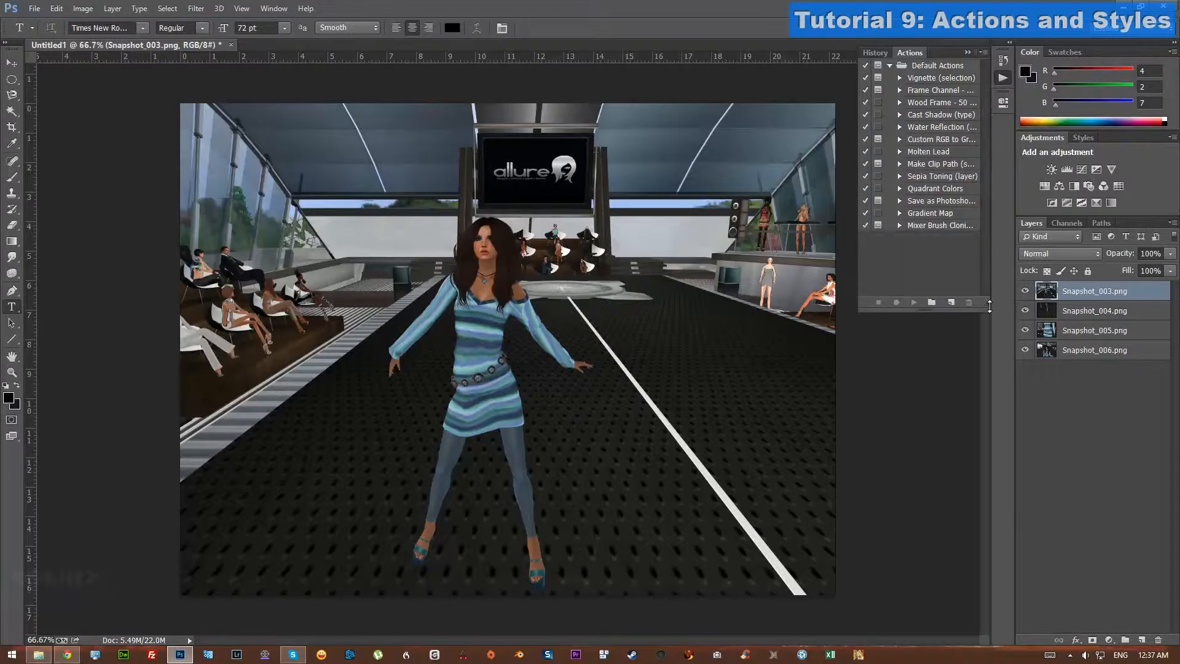
pyautogui.moveTo(915, 53); pyautogui.dragTo(761, 123)
pyautogui.click(1003, 60)
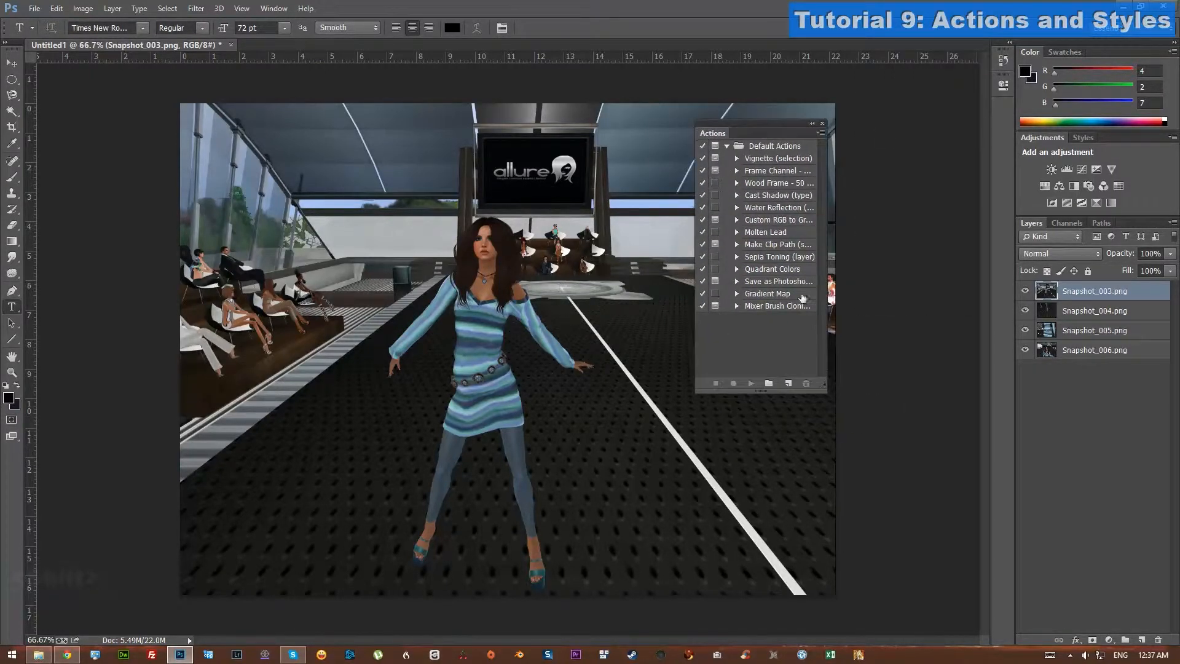
pyautogui.moveTo(827, 392); pyautogui.dragTo(918, 392)
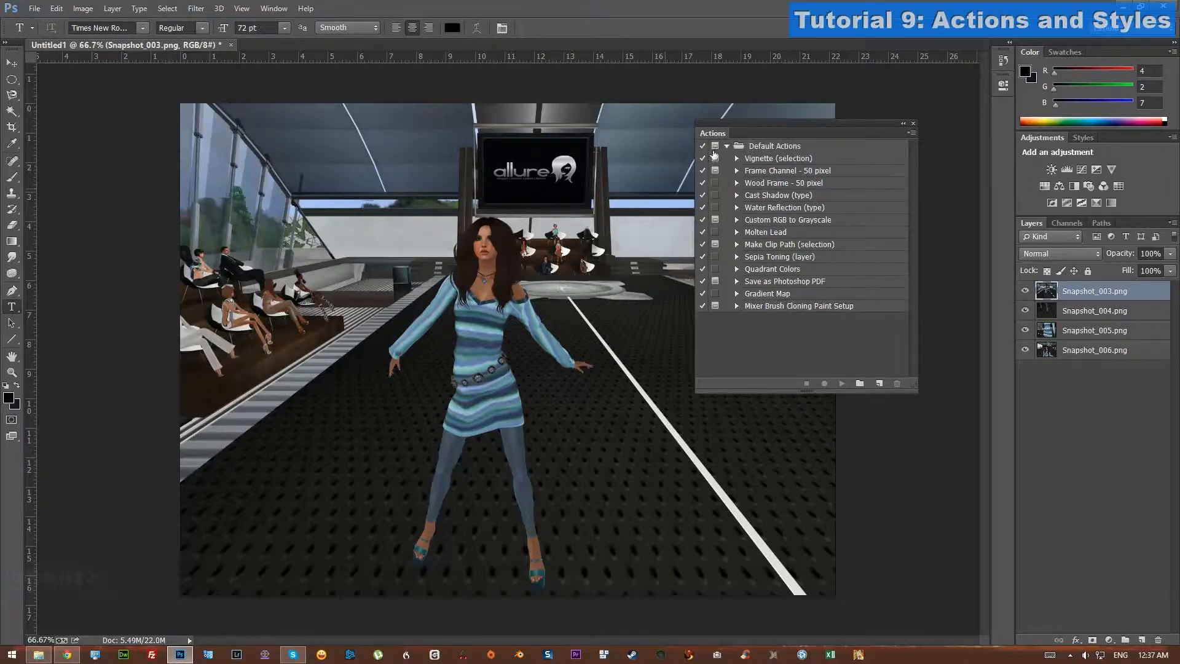
# Try to play the default Vignette (selection) action on the Snapshot_003.png layer without a selection
pyautogui.click(737, 159)
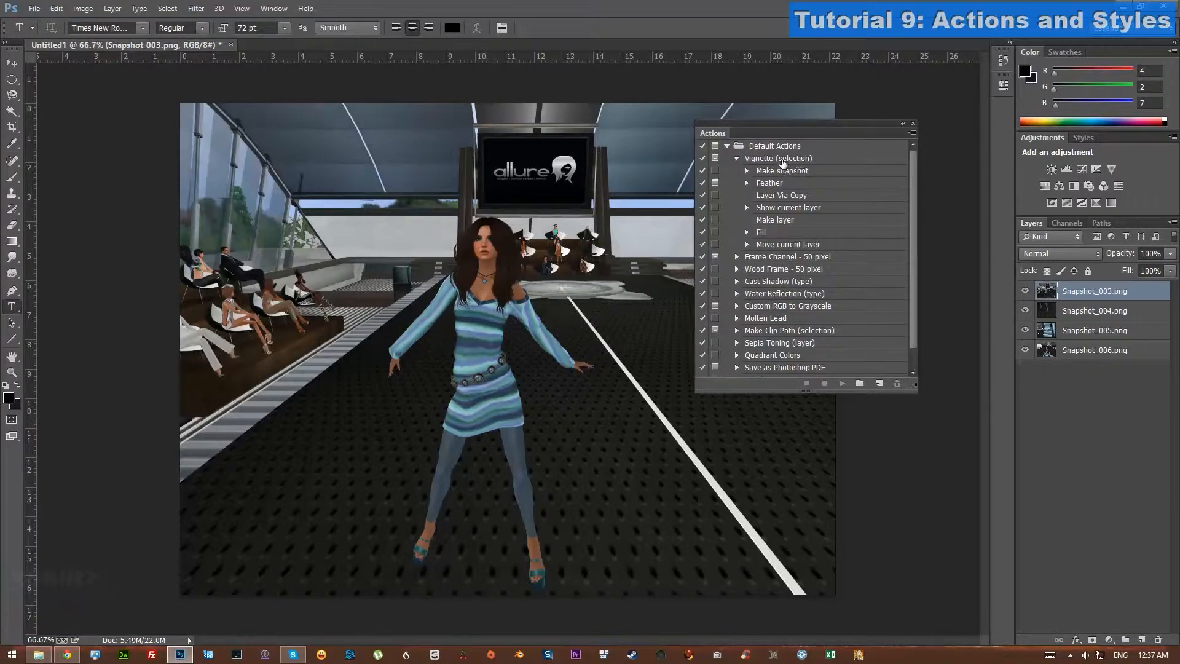
pyautogui.click(791, 161)
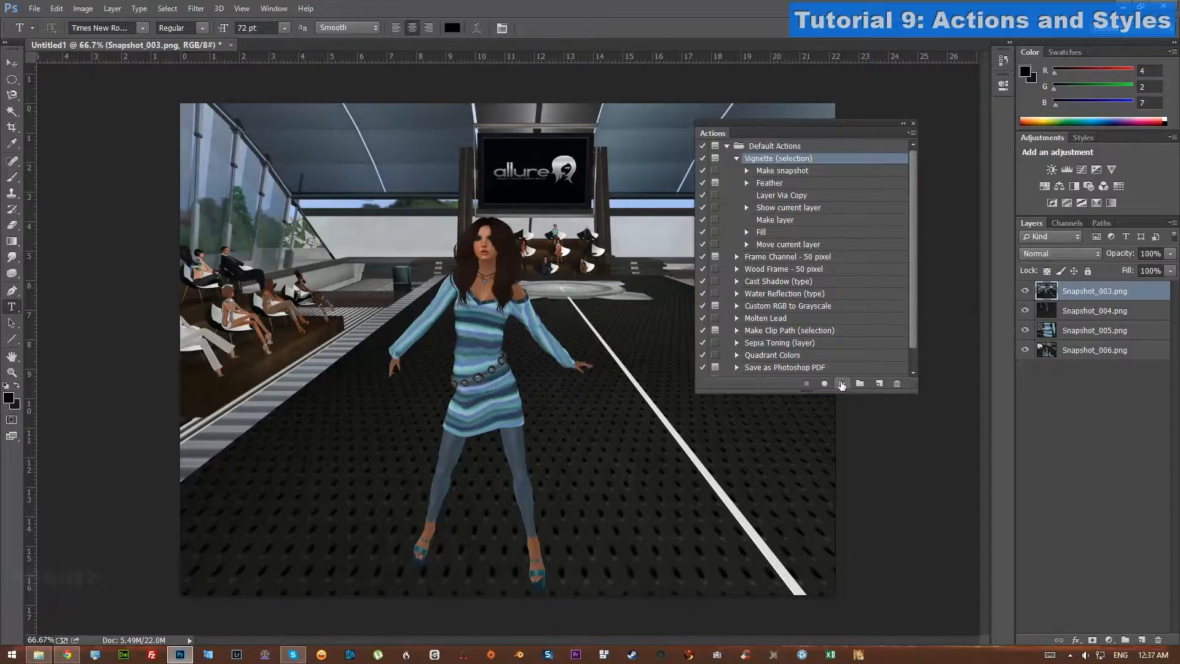
pyautogui.click(840, 383)
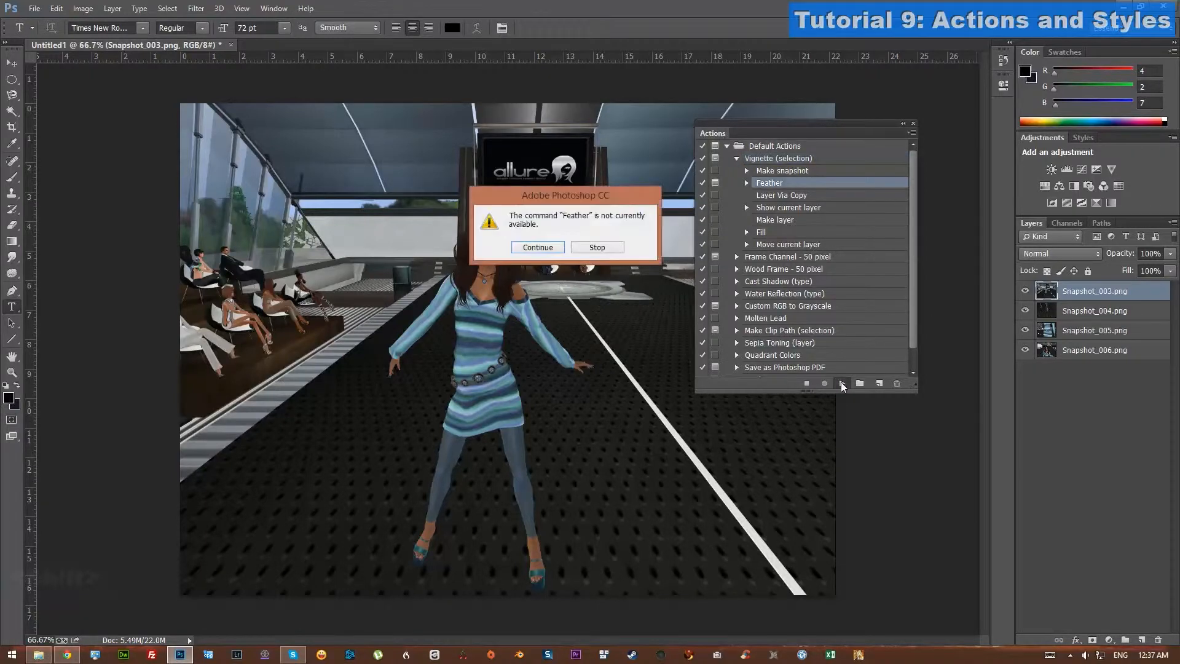
pyautogui.click(599, 248)
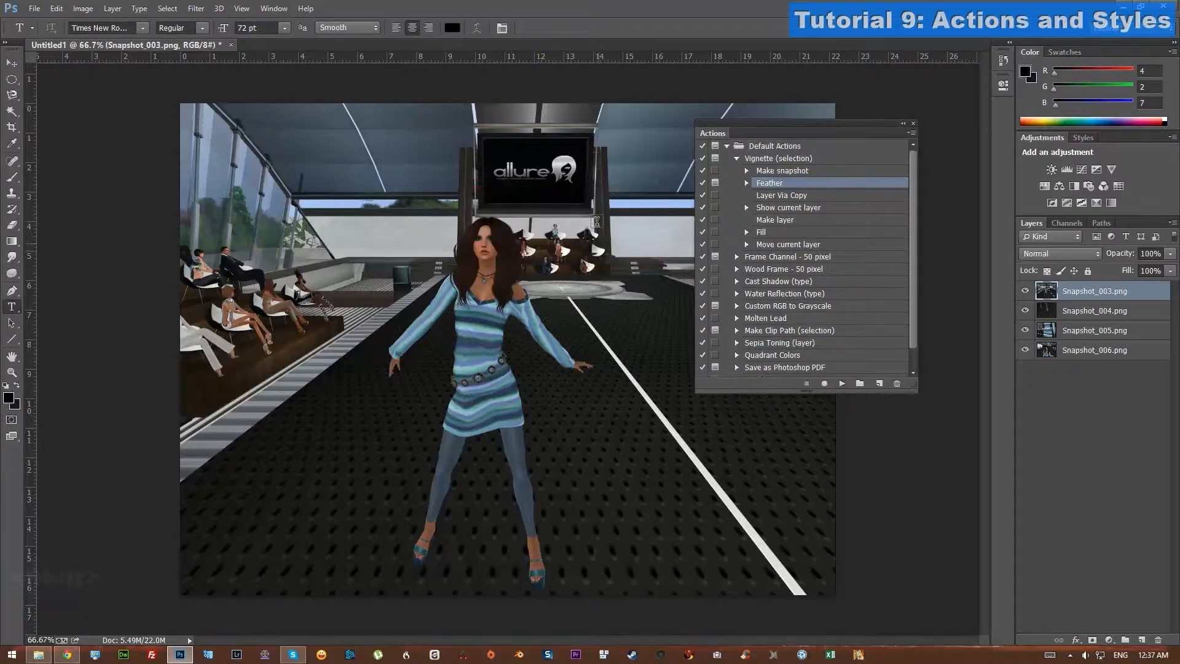
# Select the contents of the Snapshot_003.png layer, play the Vignette (selection) action, and delete the white Layer 2
pyautogui.click(777, 159)
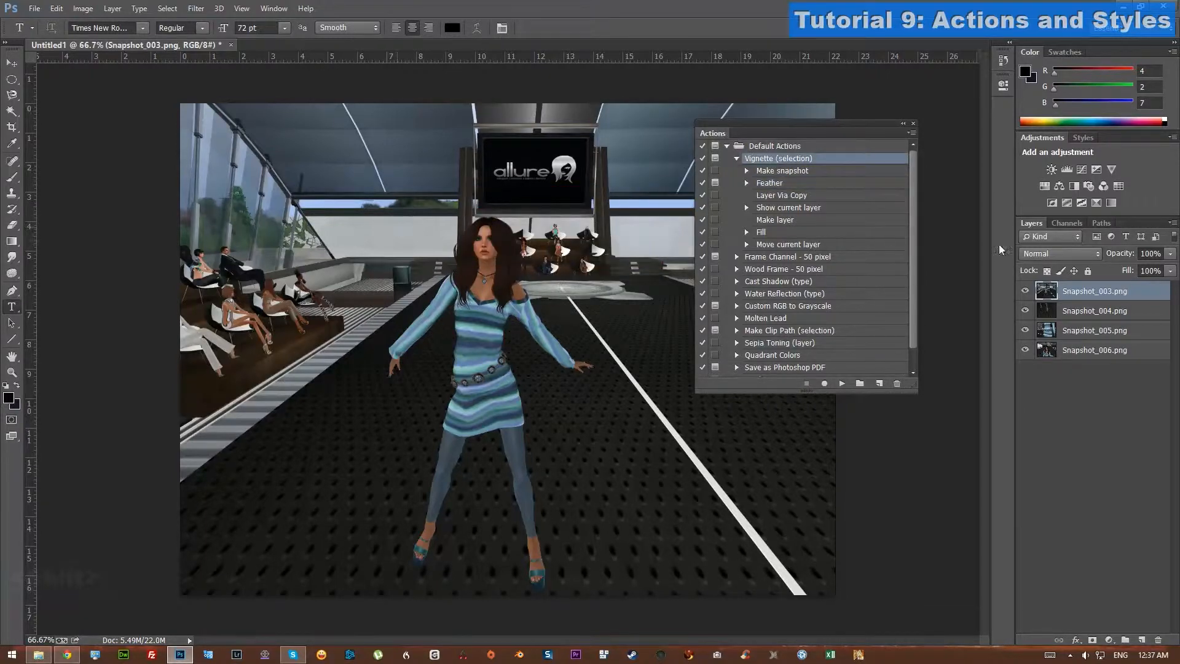
pyautogui.keyDown('ctrl'); pyautogui.click(1045, 291); pyautogui.keyUp('ctrl')
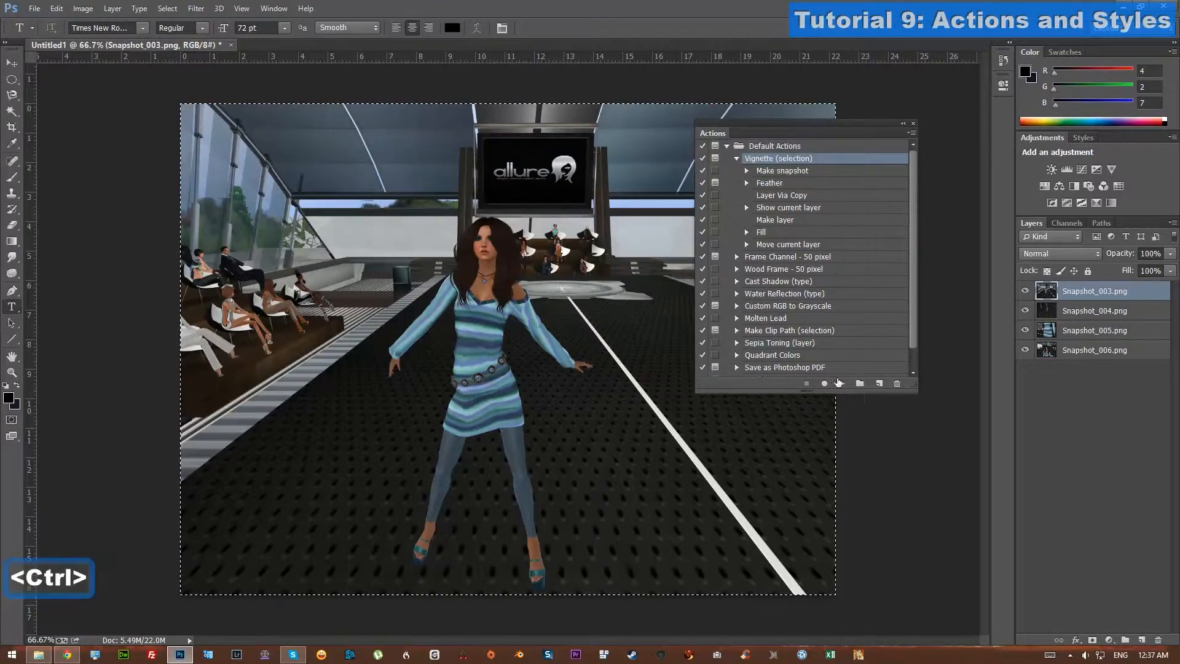
pyautogui.click(842, 383)
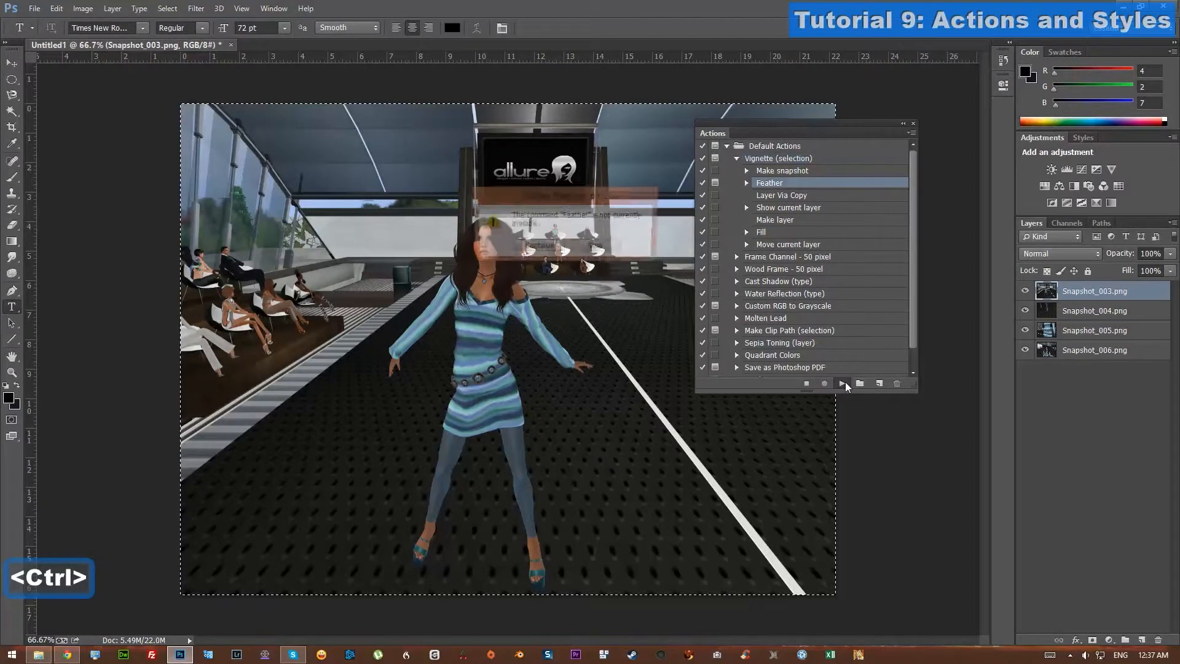
pyautogui.click(545, 249)
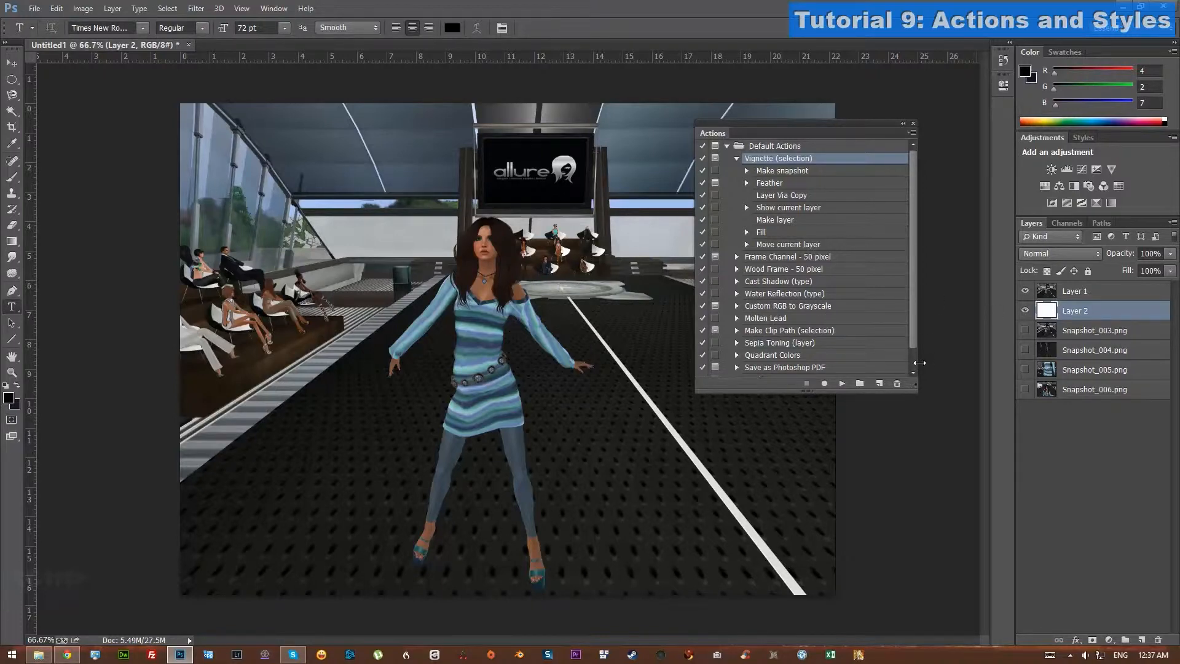
pyautogui.press('Delete')
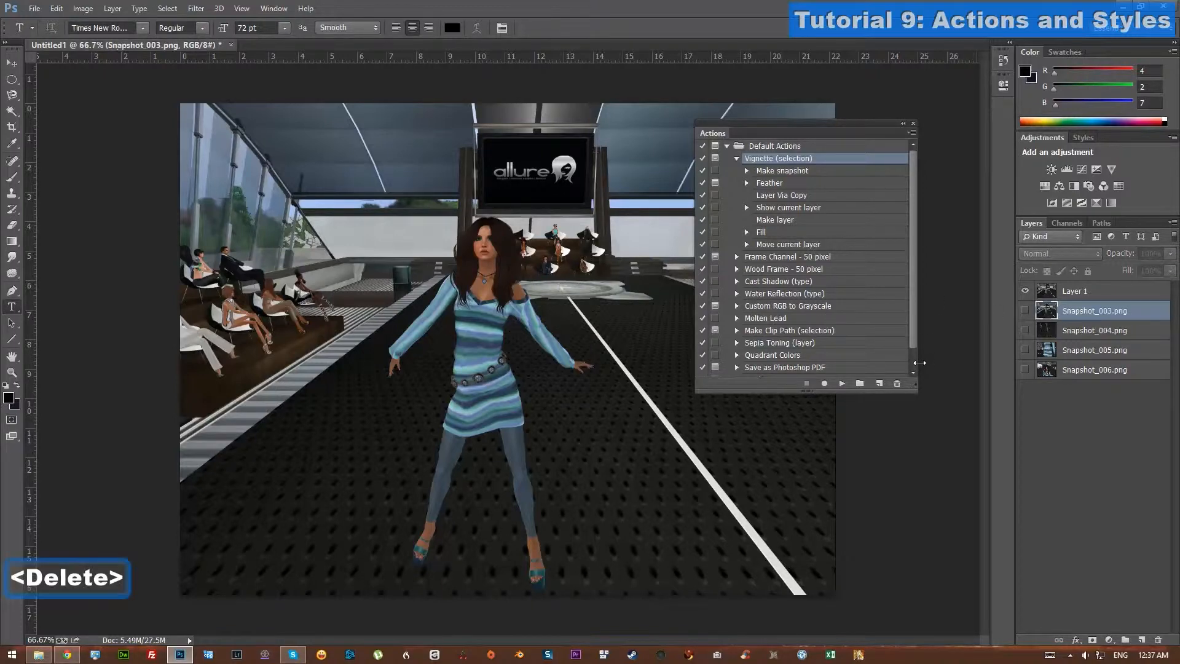
# Collapse the Default Actions set and create a new action set named User Actions
pyautogui.click(736, 159)
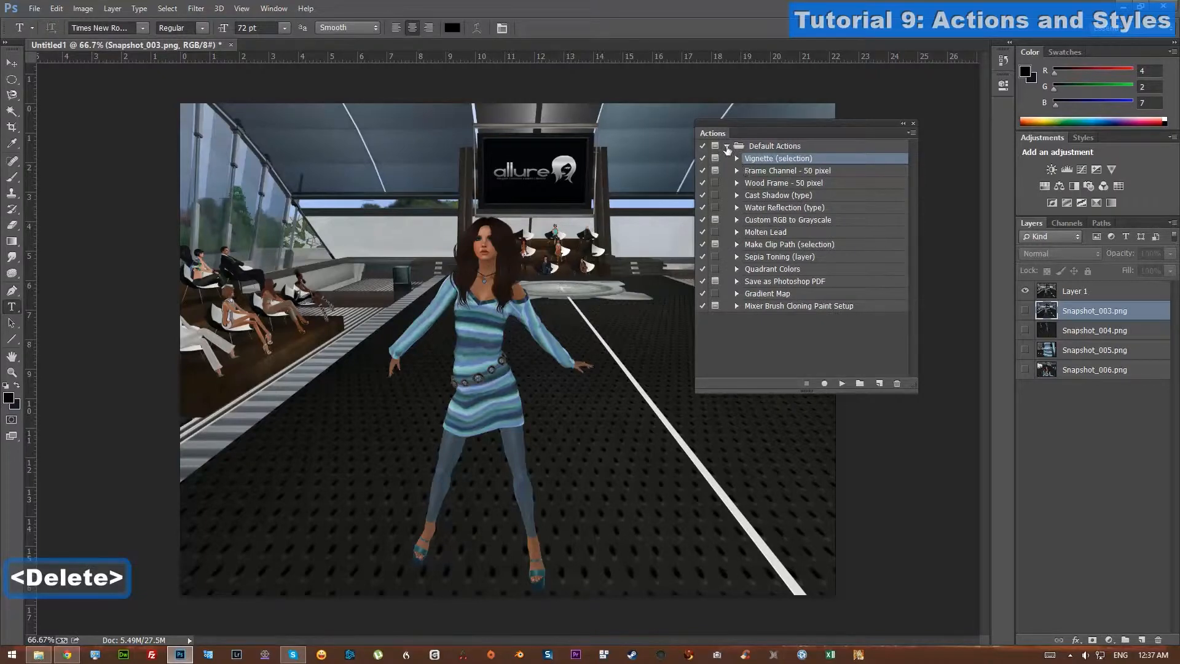
pyautogui.click(727, 145)
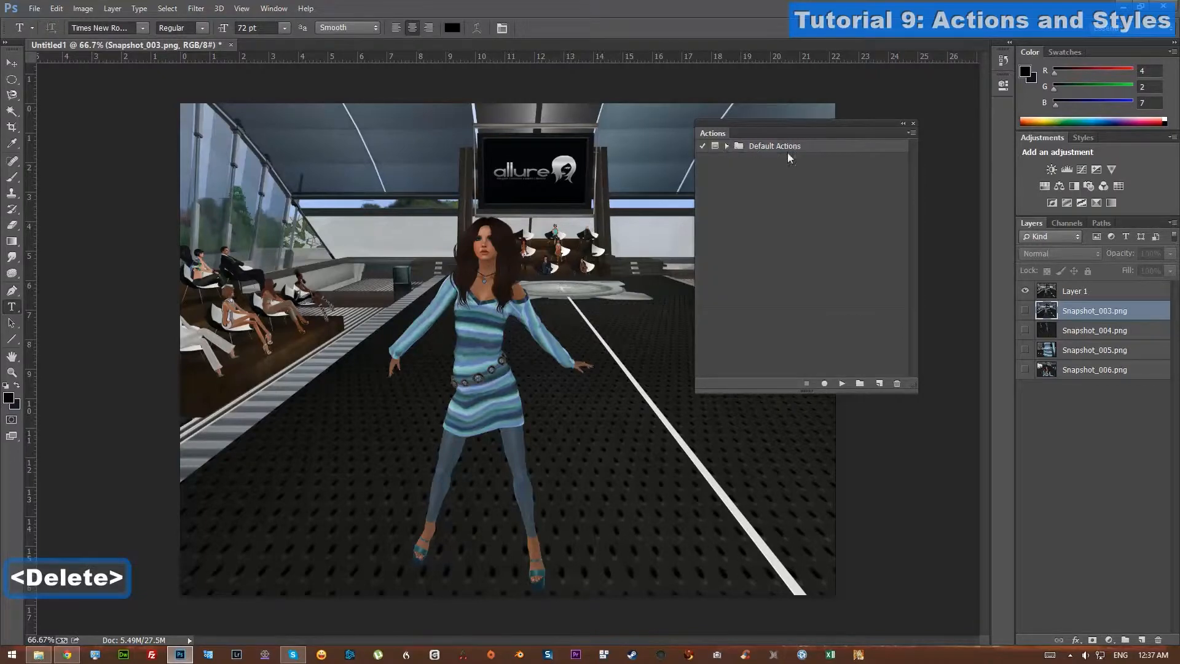
pyautogui.click(859, 383)
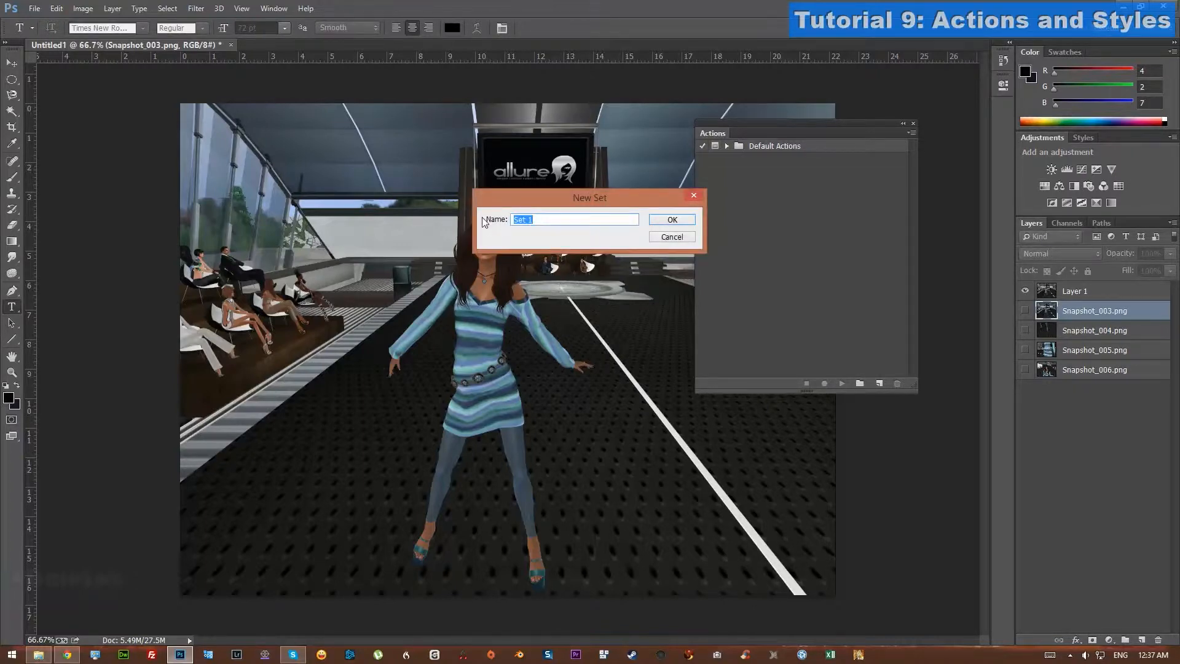
pyautogui.write('Upser')
pyautogui.press('BackSpace')
pyautogui.press('BackSpace')
pyautogui.press('BackSpace')
pyautogui.press('BackSpace')
pyautogui.write('ser ')
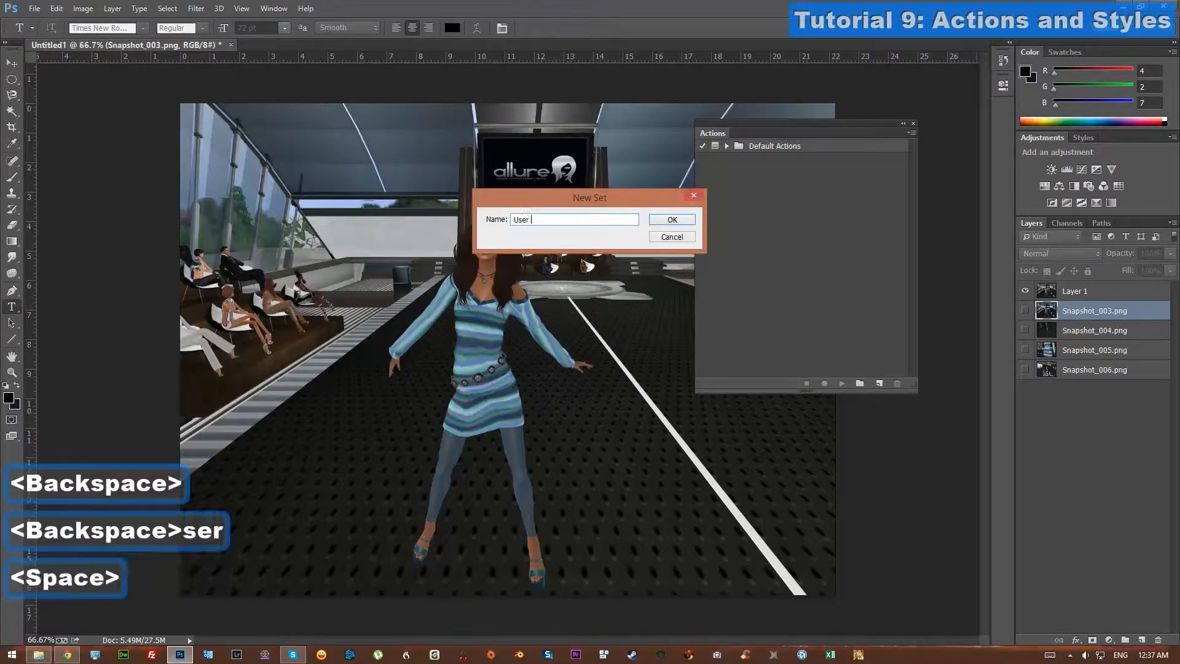
pyautogui.write('Actions')
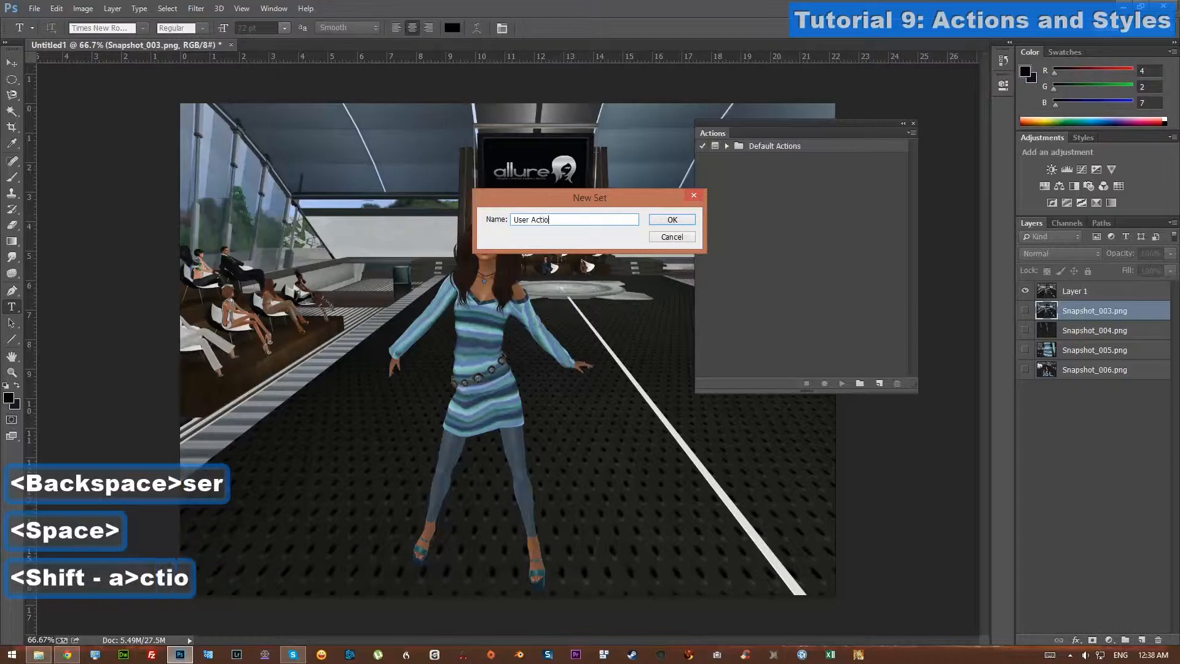
pyautogui.press('Return')
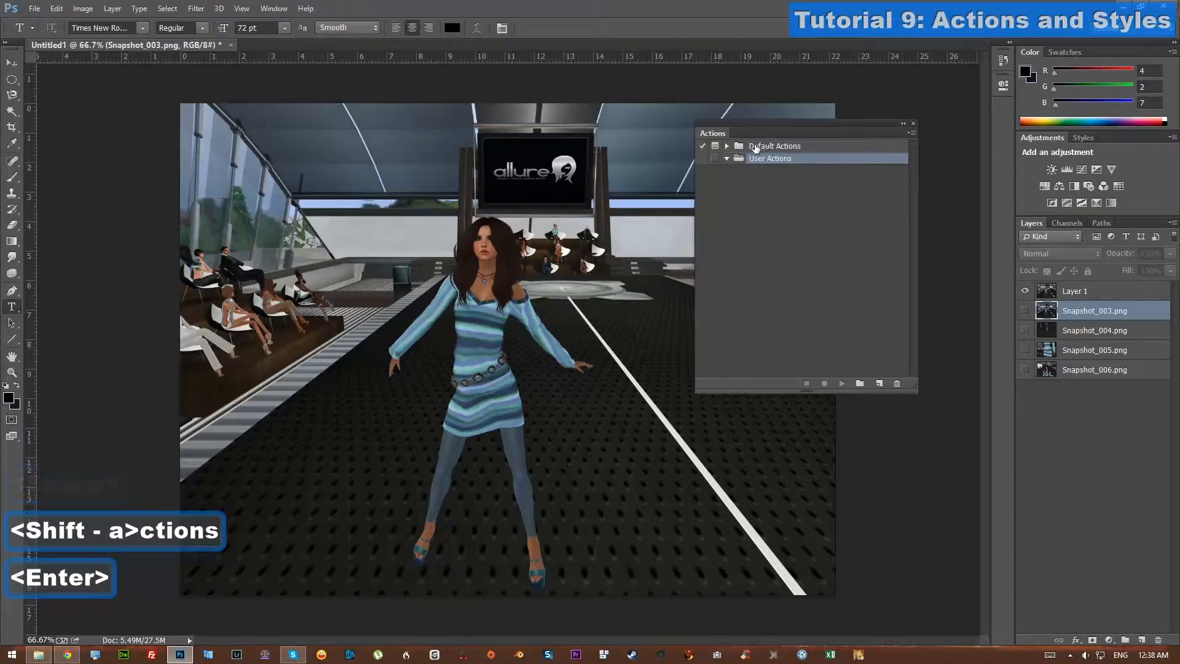
# Start recording a new action named "Add Guides all around image" in the User Actions set
pyautogui.click(704, 146)
pyautogui.click(616, 248)
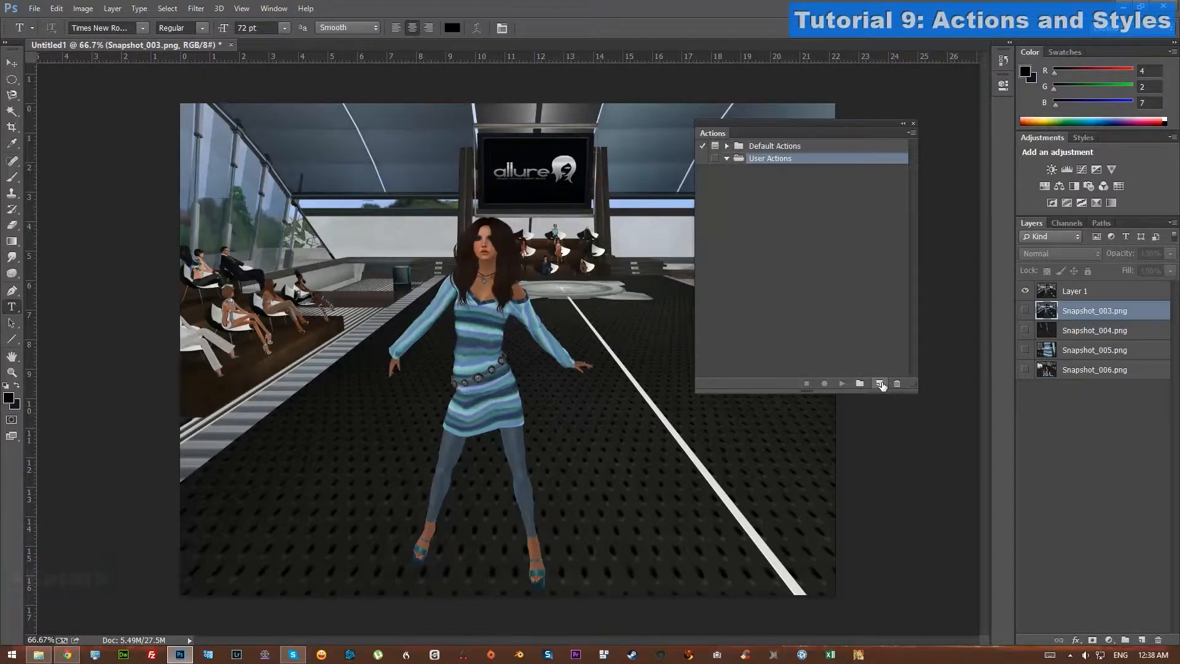
pyautogui.click(881, 385)
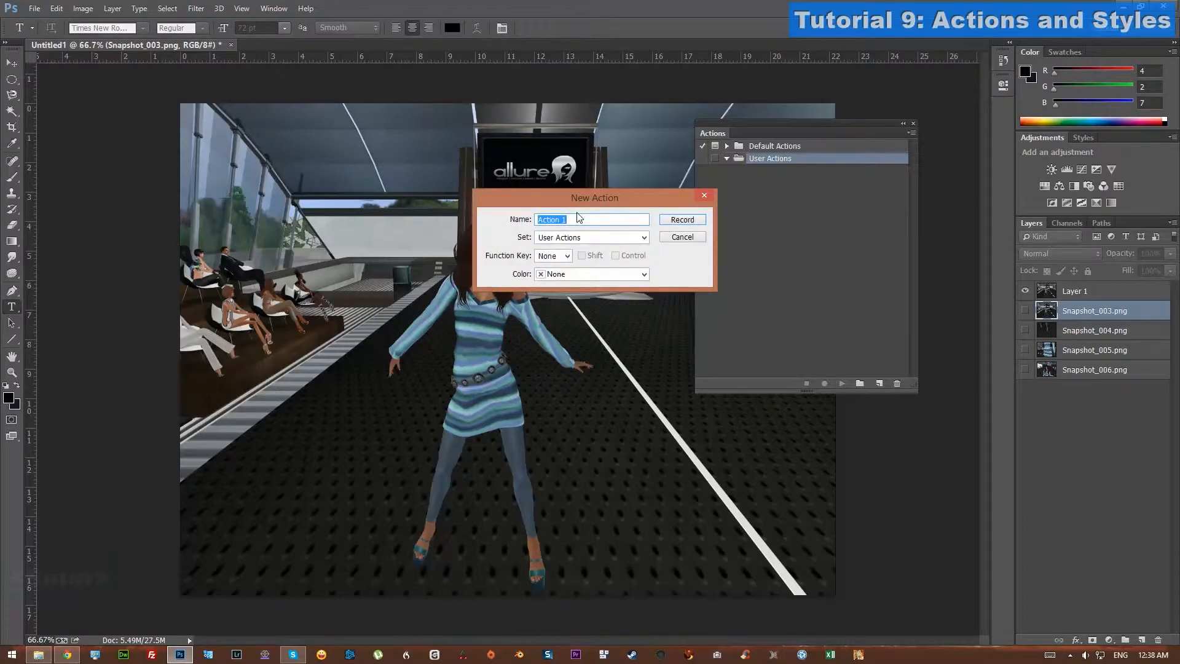
pyautogui.write('Add')
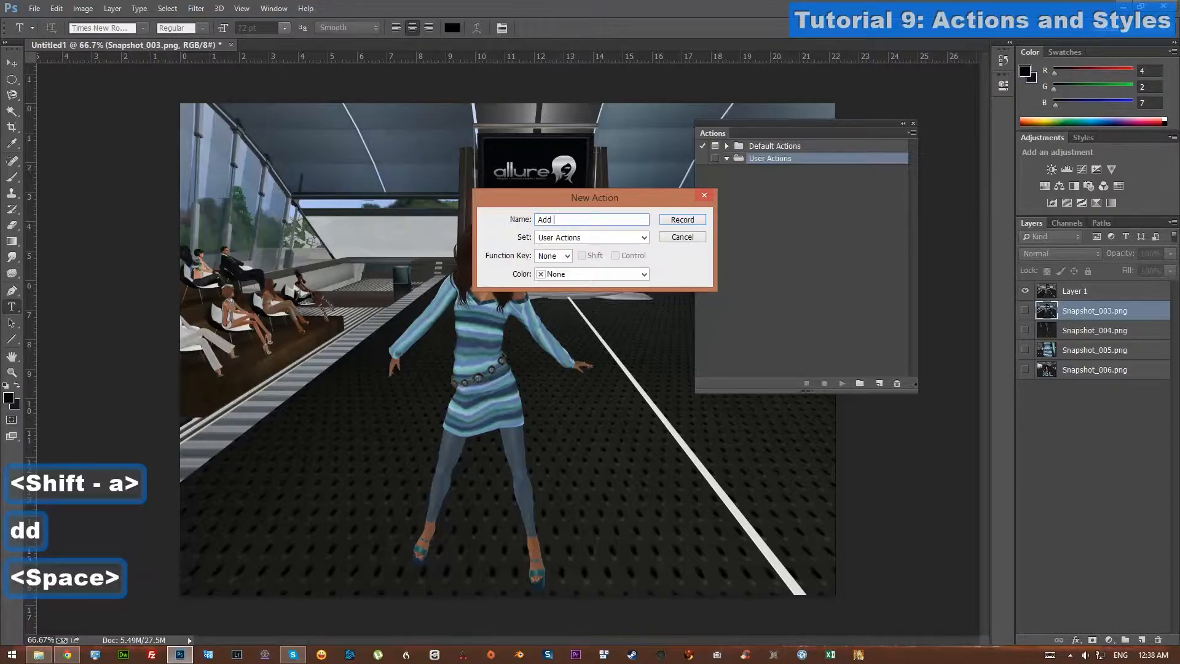
pyautogui.write('Guies')
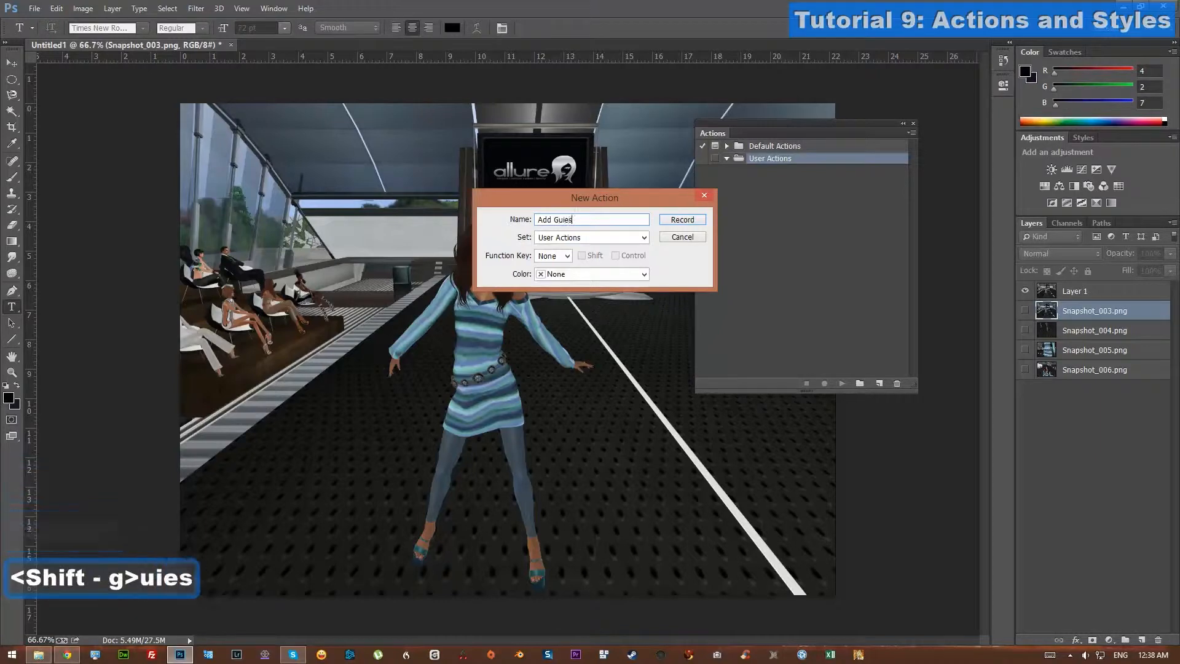
pyautogui.press('BackSpace')
pyautogui.press('BackSpace')
pyautogui.write('des all around image')
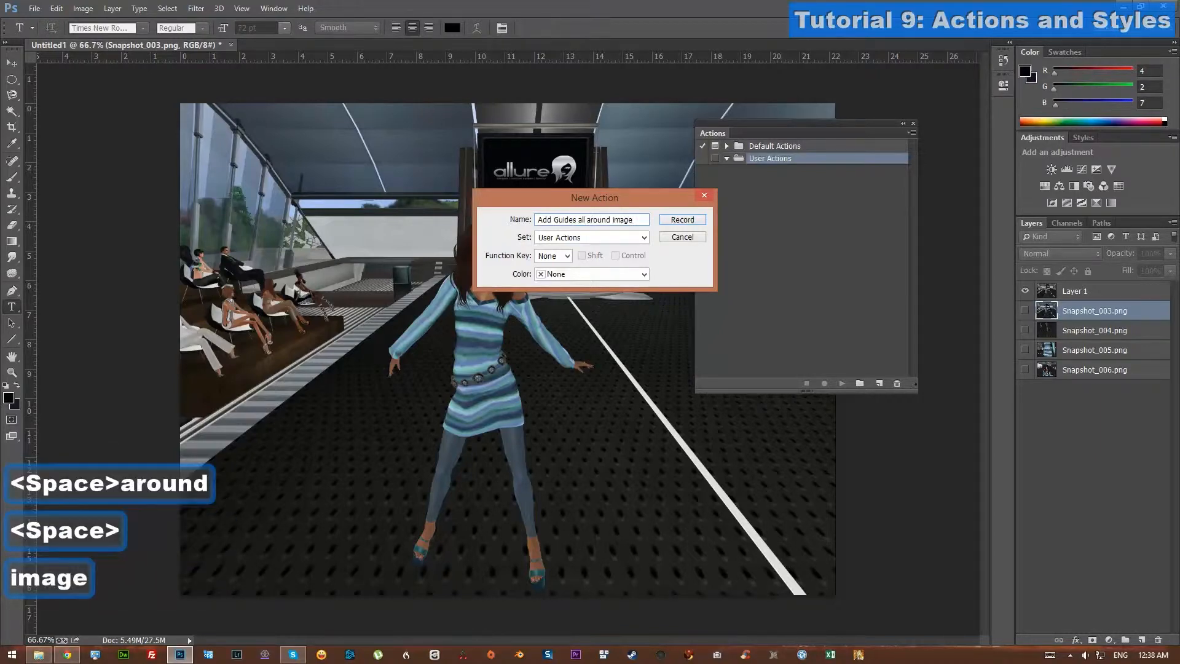
pyautogui.click(676, 221)
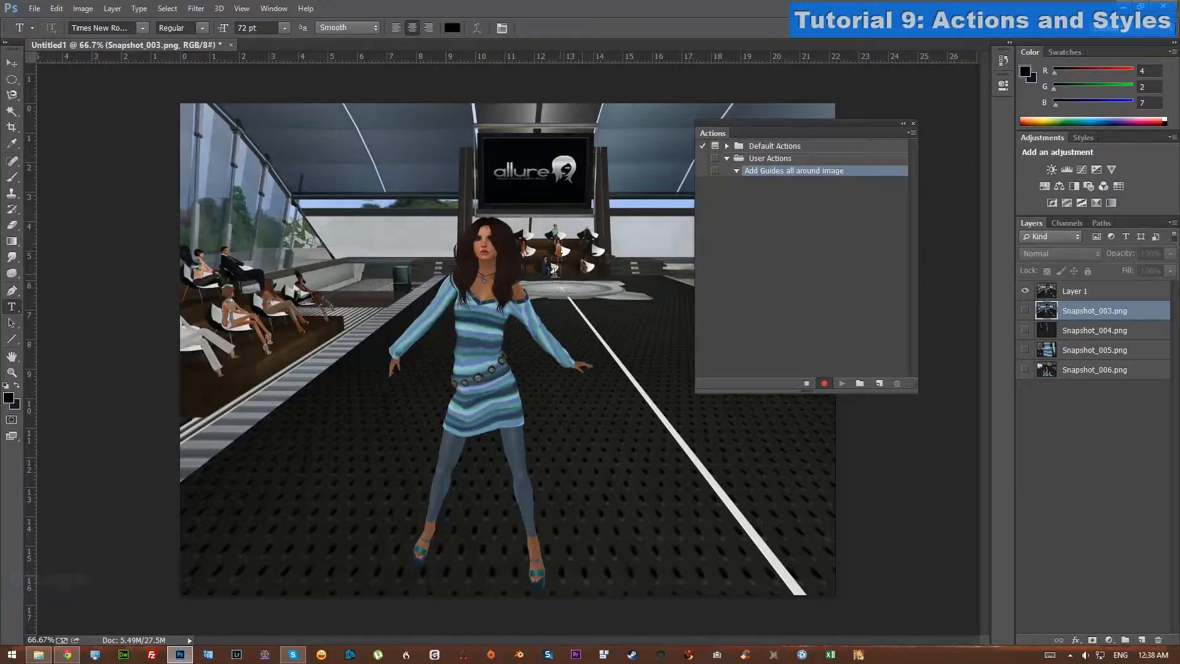
# Record loading Layer 1's contents as a selection and deselecting it
pyautogui.keyDown('ctrl'); pyautogui.click(1047, 294); pyautogui.keyUp('ctrl')
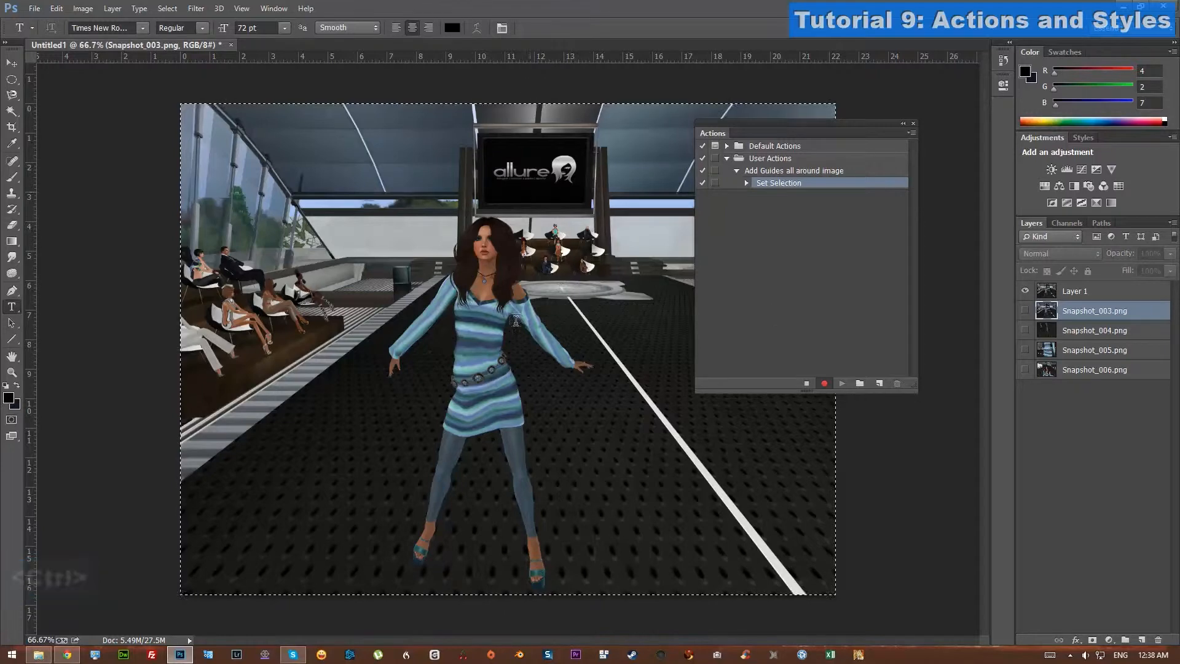
pyautogui.hotkey('ctrl', 'd')
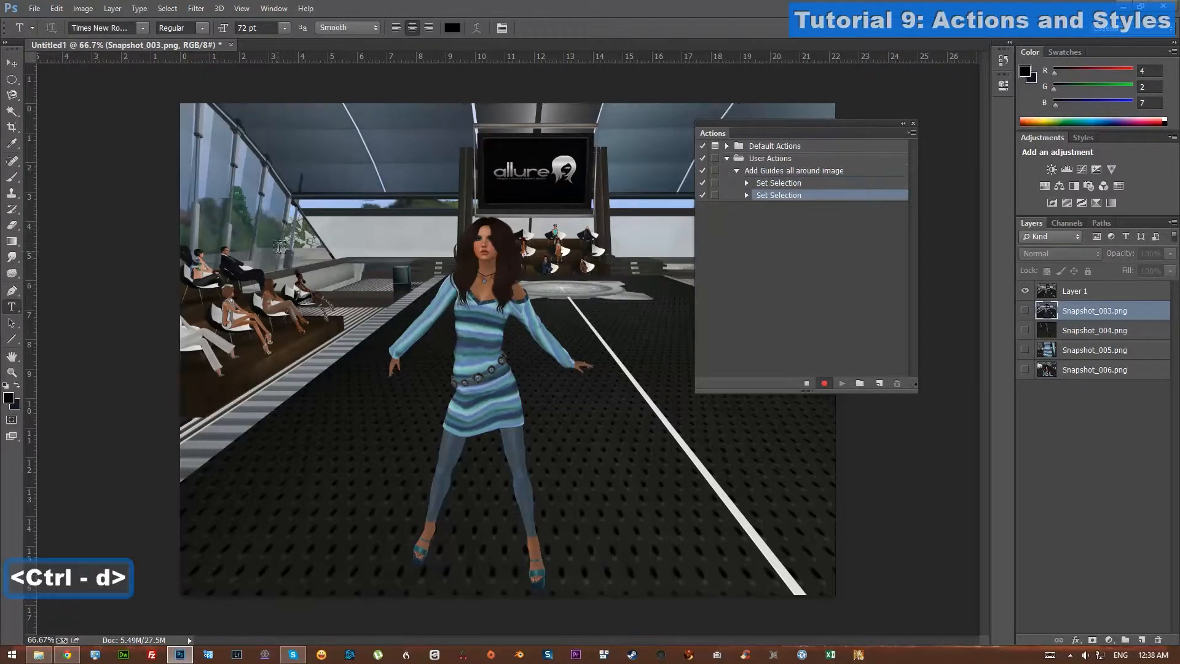
# Record adding horizontal guides at positions 0% and 100% of the image
pyautogui.click(241, 8)
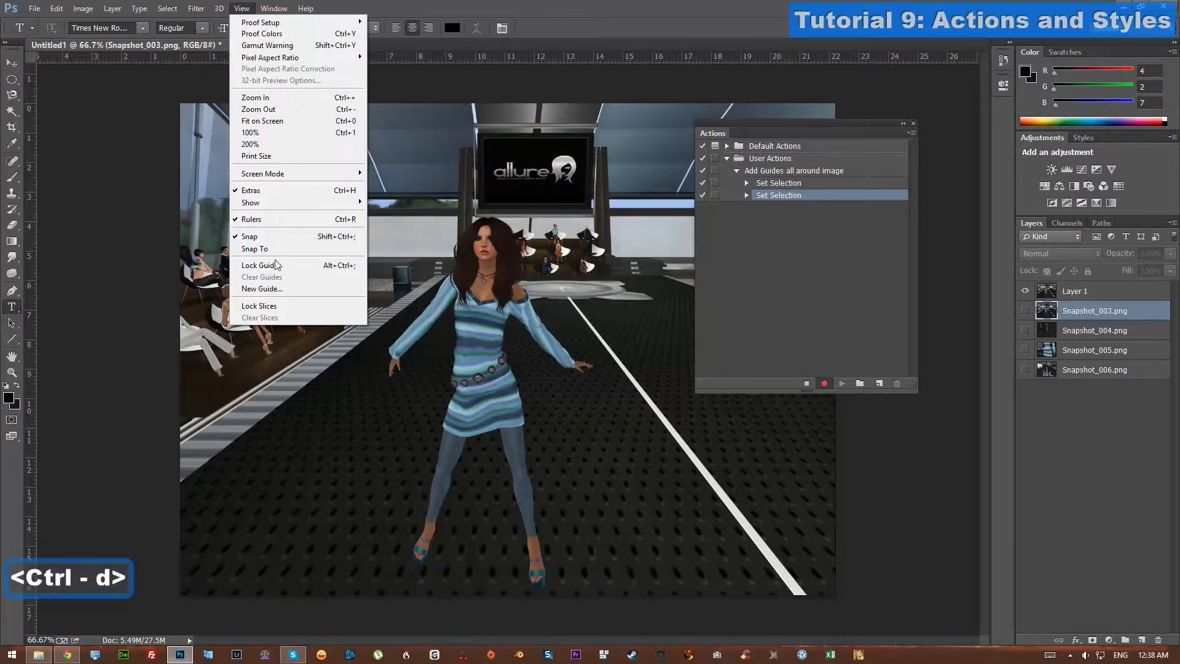
pyautogui.click(278, 288)
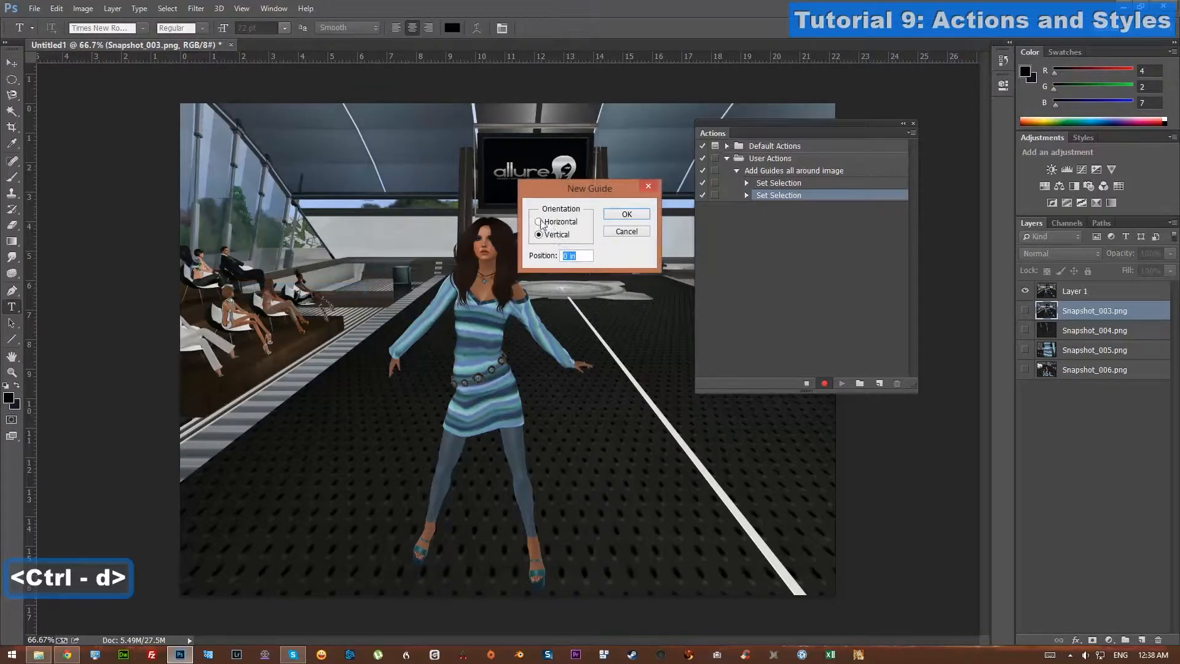
pyautogui.hotkey('alt', 'h')
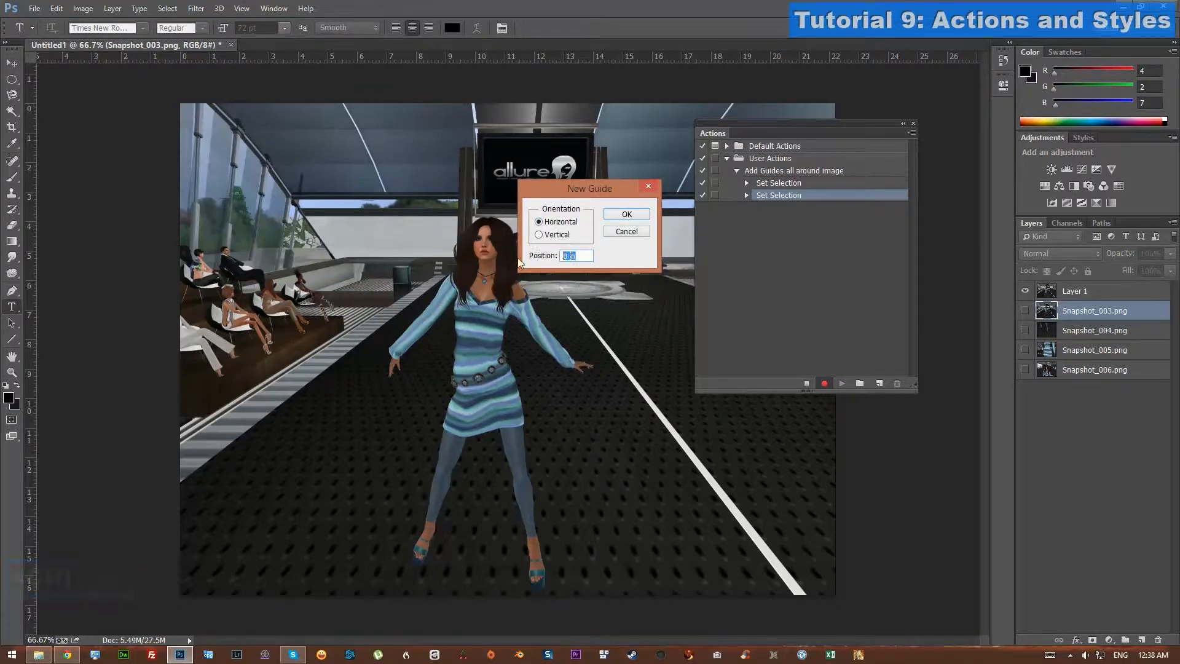
pyautogui.write('0%')
pyautogui.press('Return')
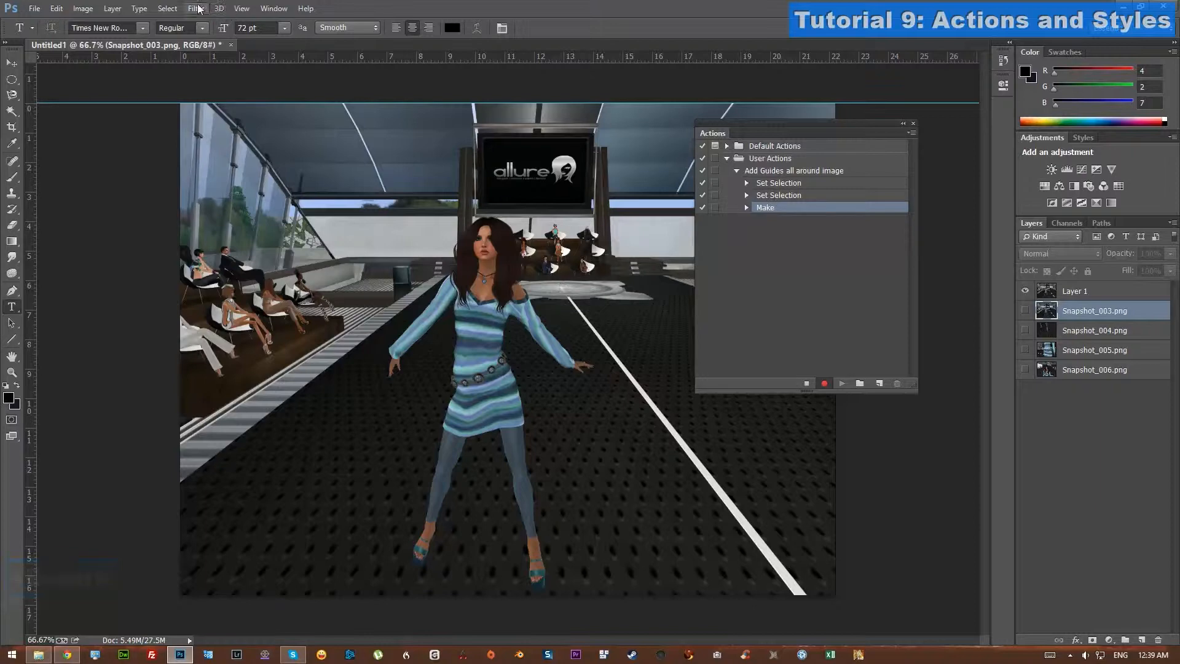
pyautogui.click(242, 8)
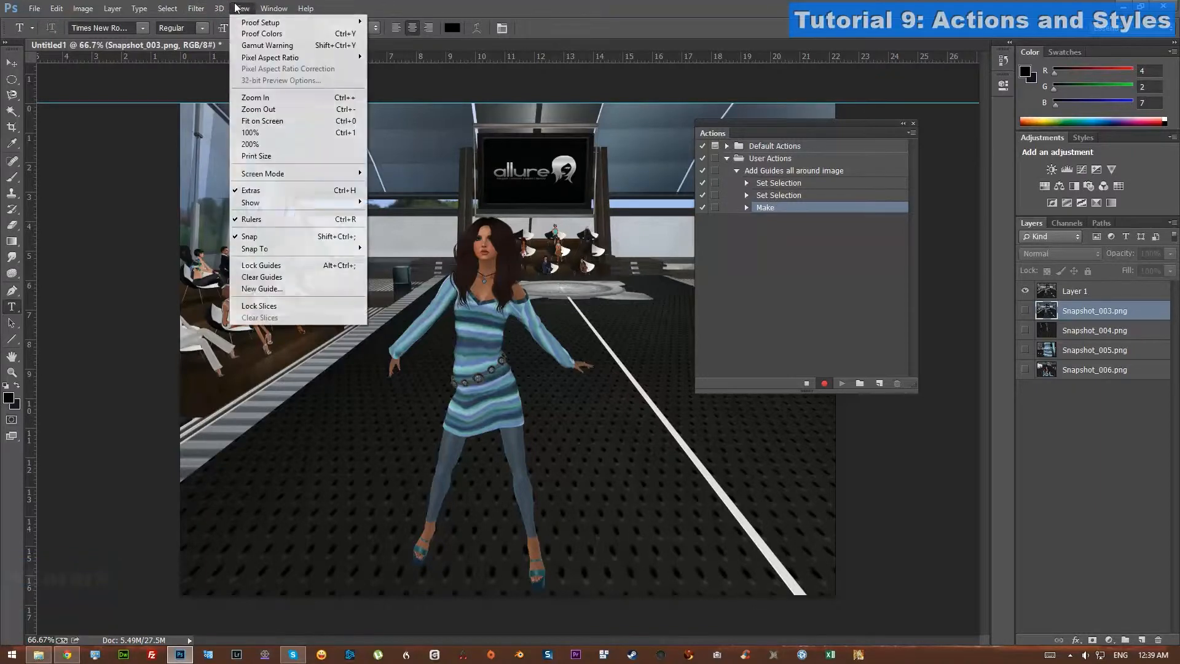
pyautogui.click(262, 288)
pyautogui.write('100')
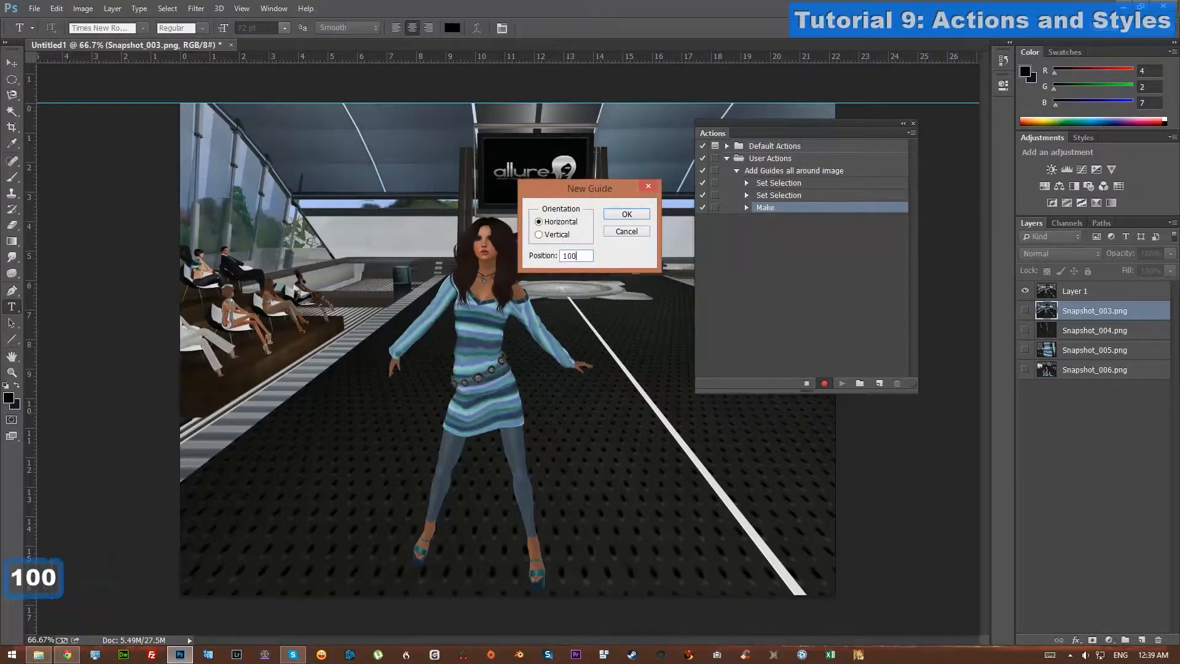
pyautogui.write('%')
pyautogui.press('Return')
# Record adding vertical guides at positions 0% and 100% of the image
pyautogui.click(241, 8)
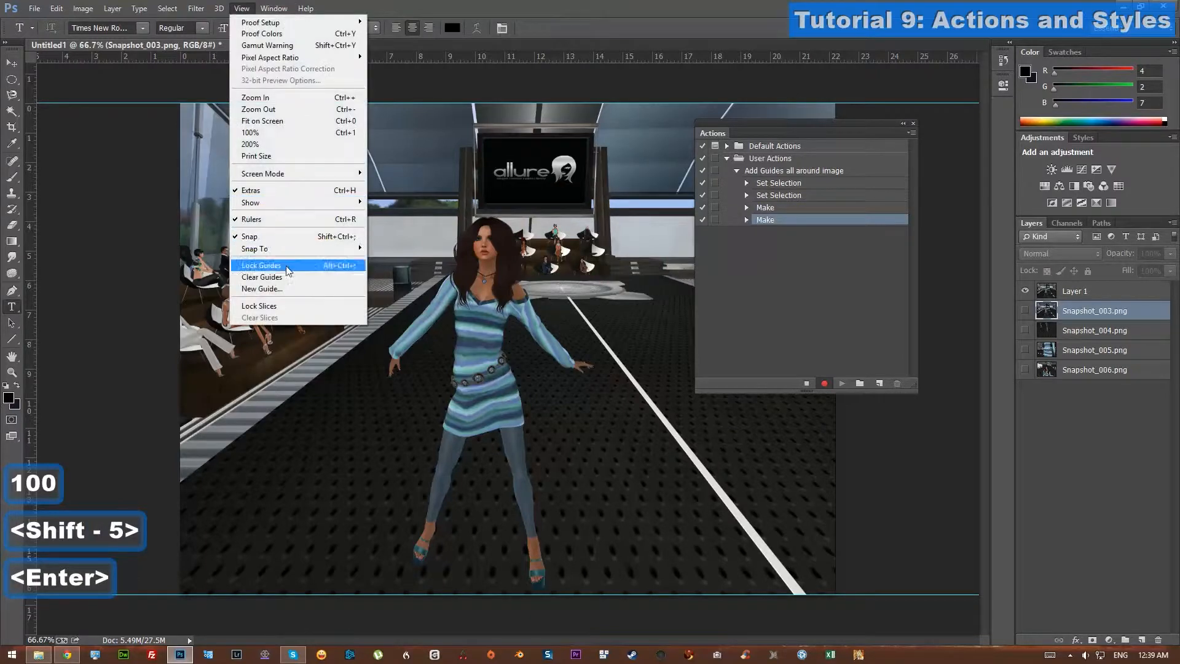
pyautogui.click(365, 289)
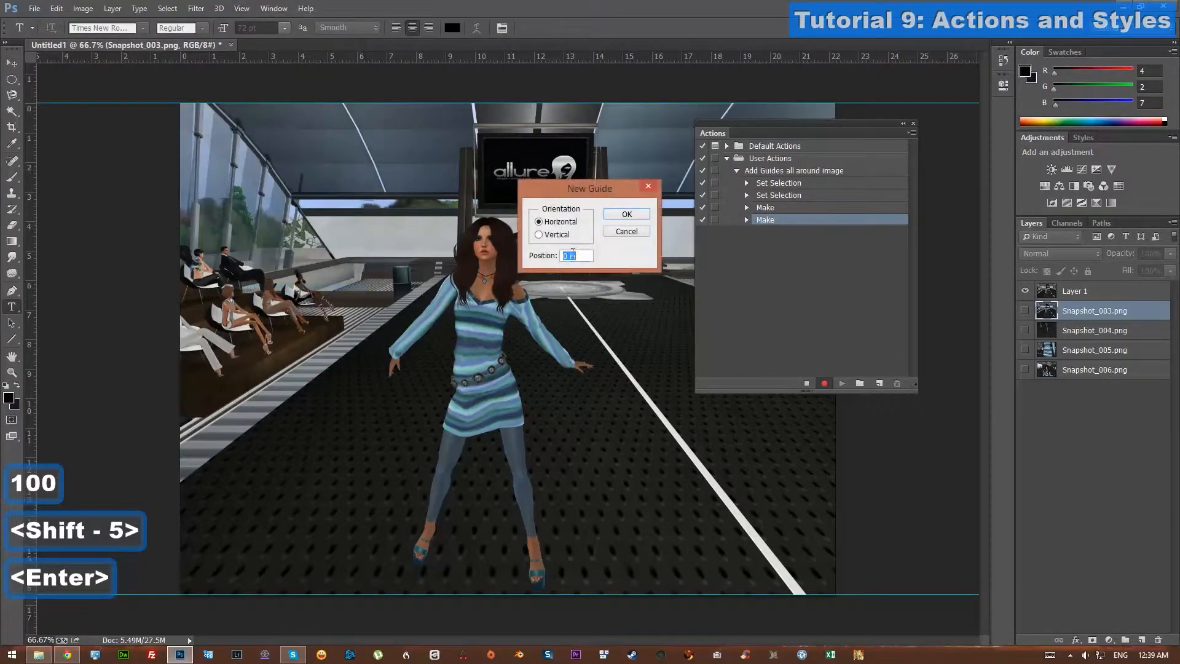
pyautogui.click(539, 234)
pyautogui.write('0%')
pyautogui.press('Return')
pyautogui.click(243, 7)
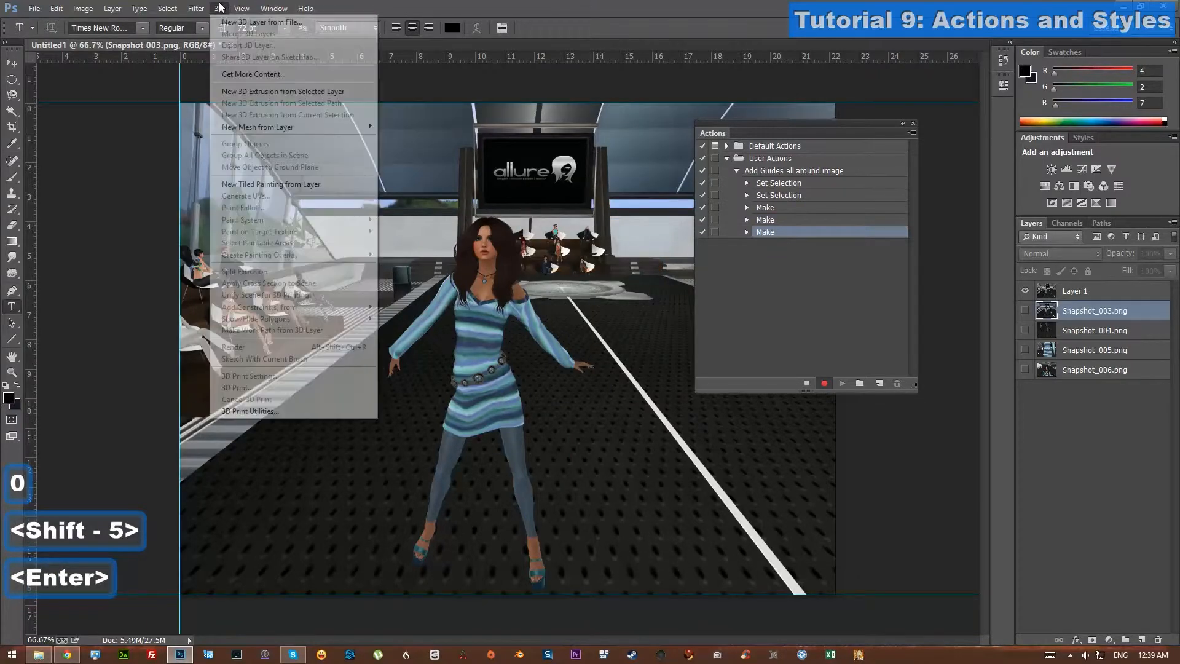
pyautogui.click(326, 286)
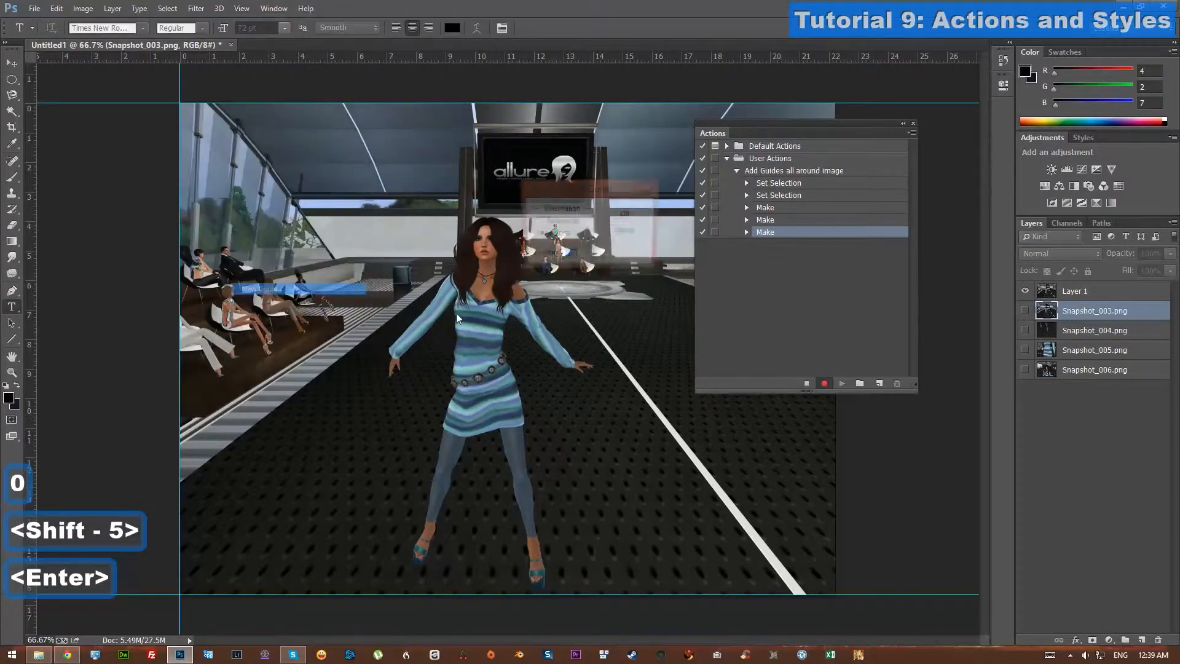
pyautogui.write('100%')
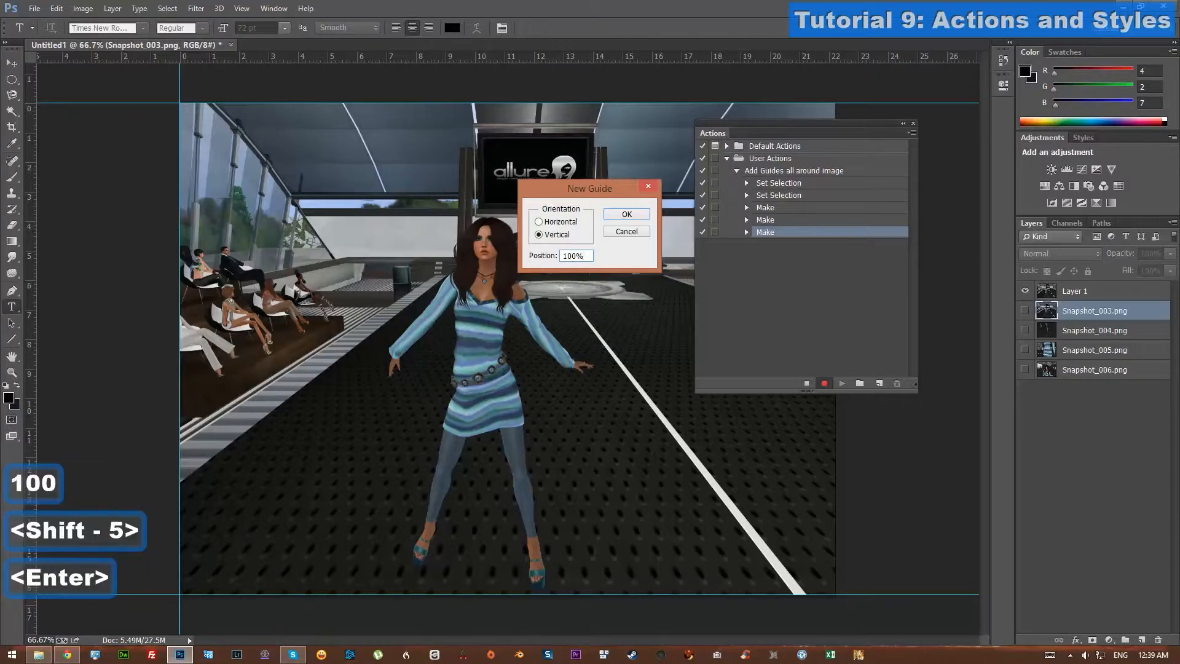
pyautogui.press('Return')
# Add a vertical and a horizontal guide at 50%, and stop recording the action
pyautogui.click(187, 8)
pyautogui.moveTo(242, 8)
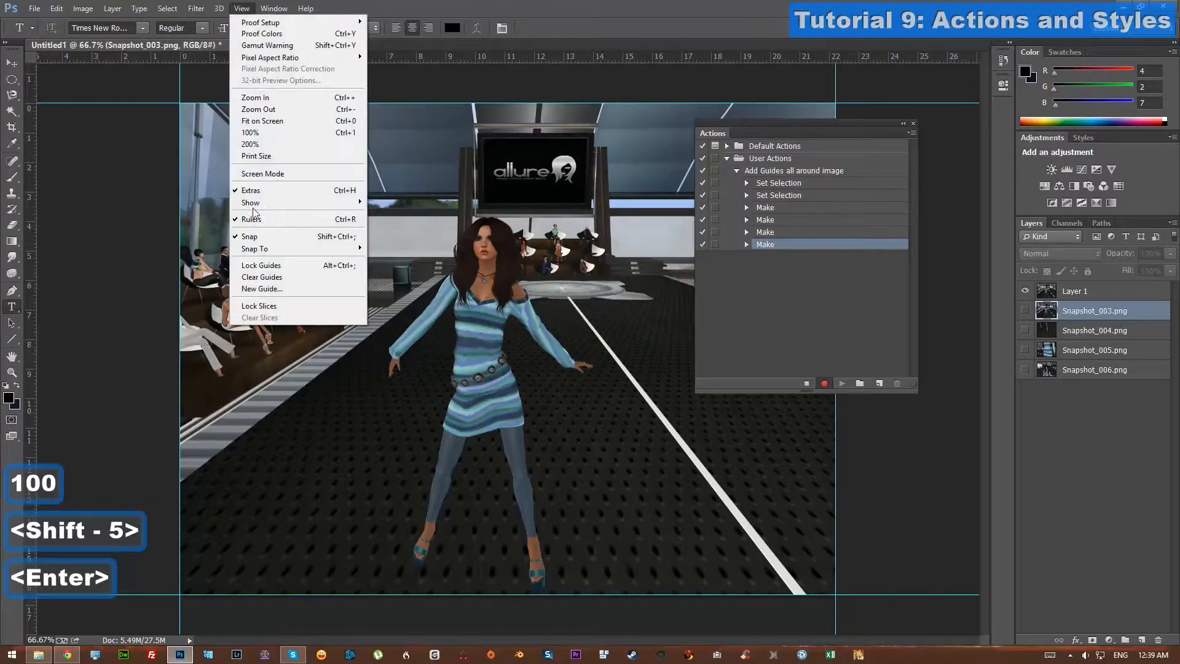
pyautogui.click(292, 289)
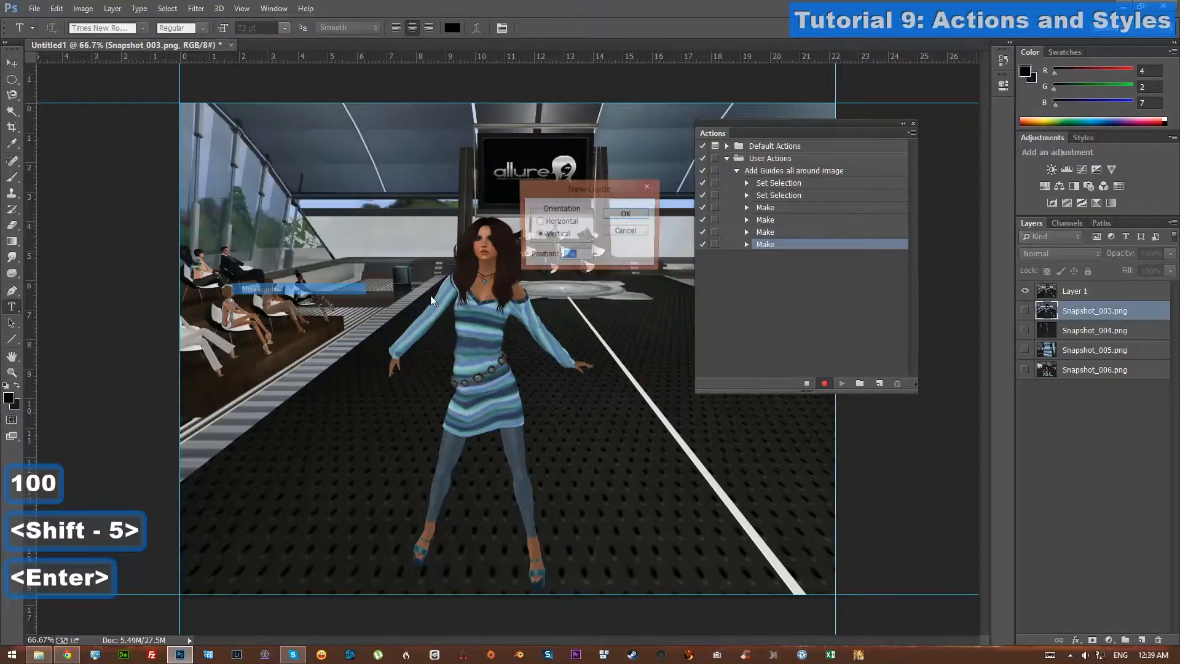
pyautogui.write('50%')
pyautogui.press('Return')
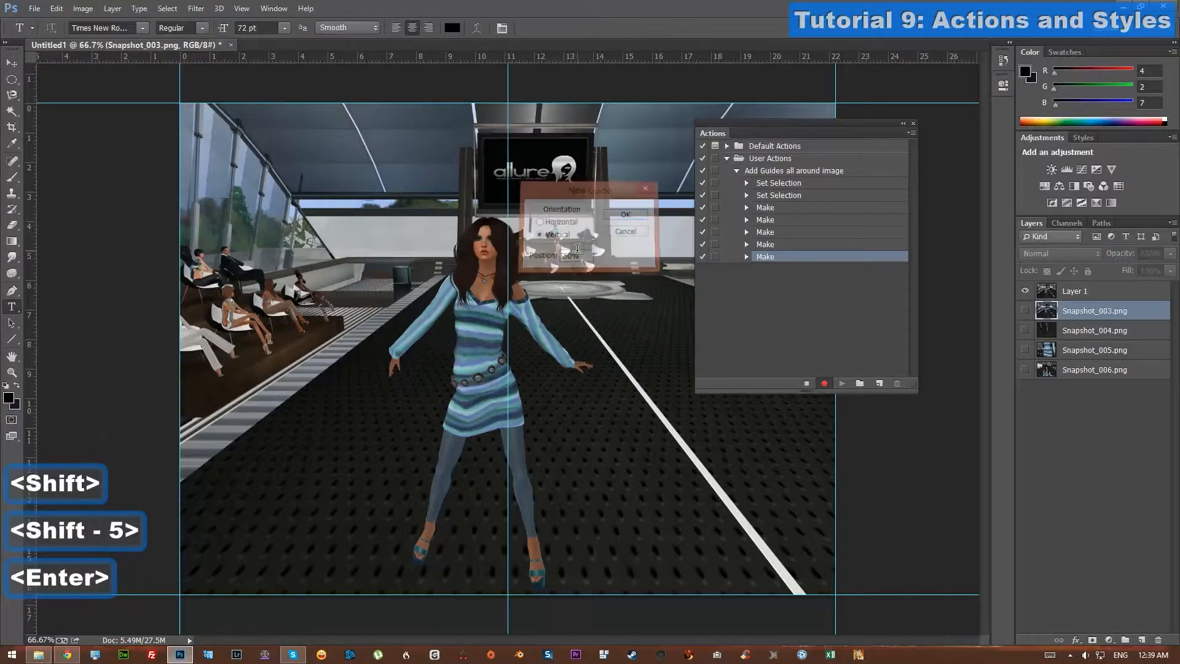
pyautogui.click(241, 8)
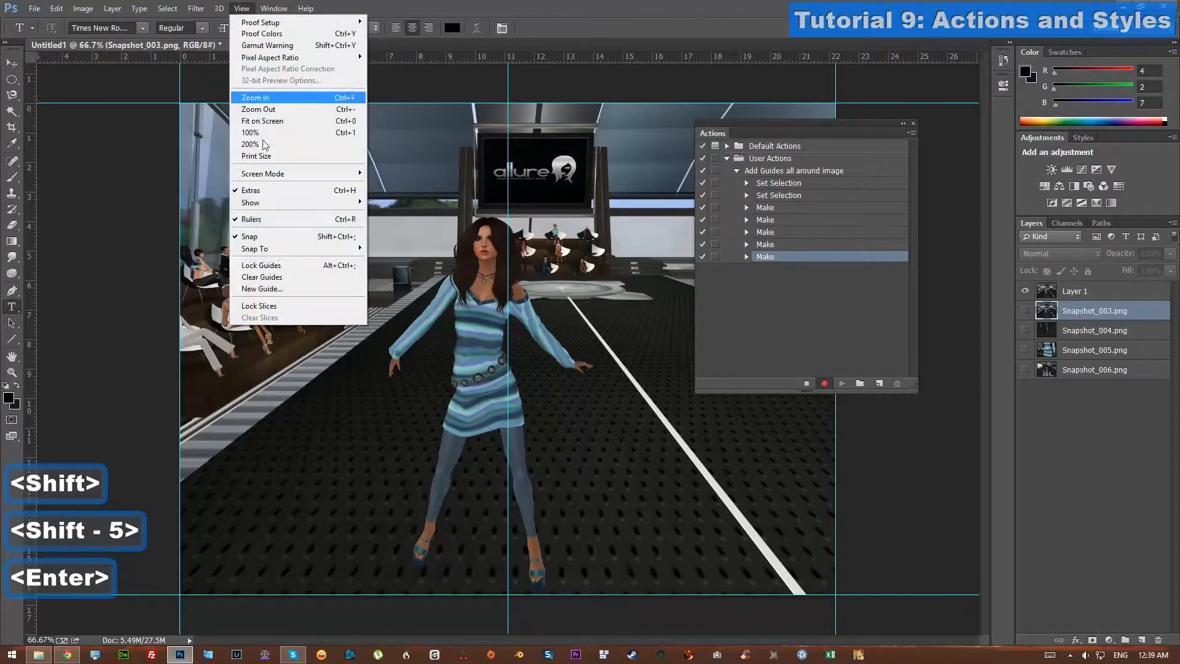
pyautogui.click(314, 290)
pyautogui.click(545, 223)
pyautogui.moveTo(585, 255); pyautogui.dragTo(562, 255)
pyautogui.write('50%')
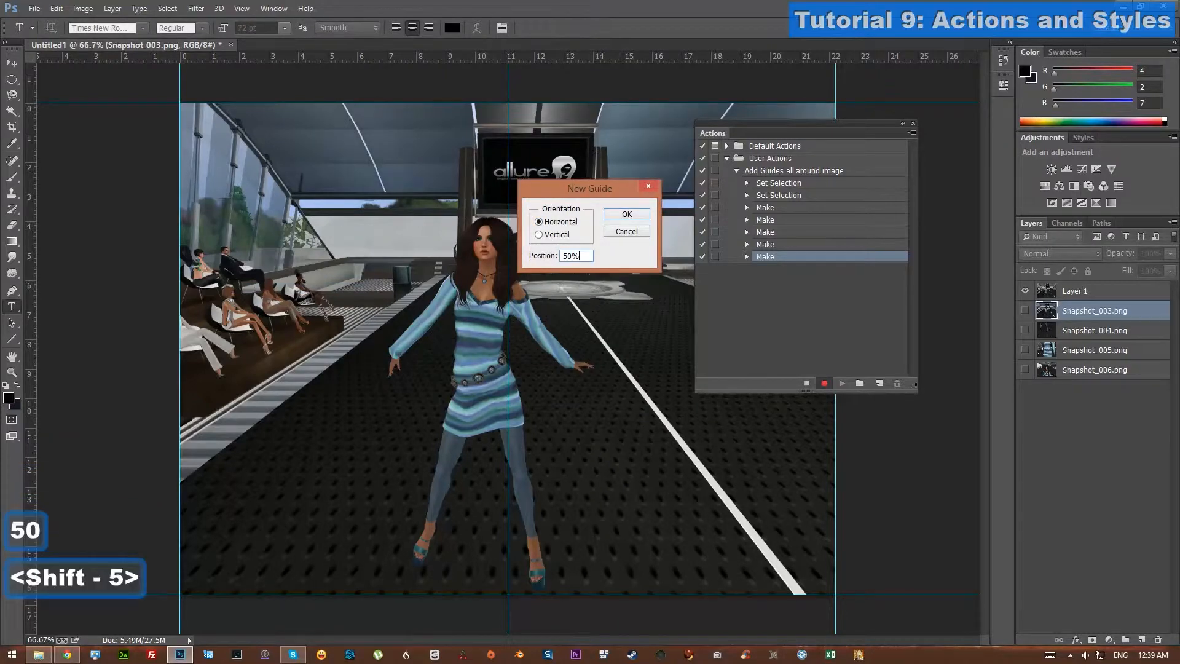
pyautogui.press('Return')
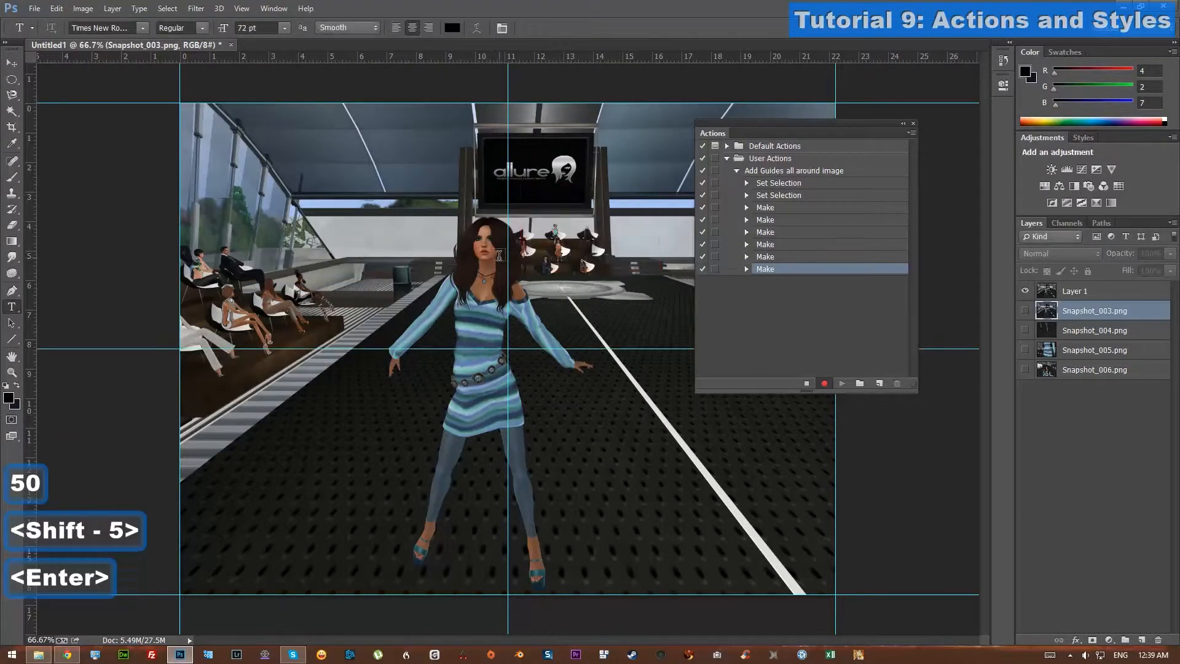
pyautogui.click(810, 386)
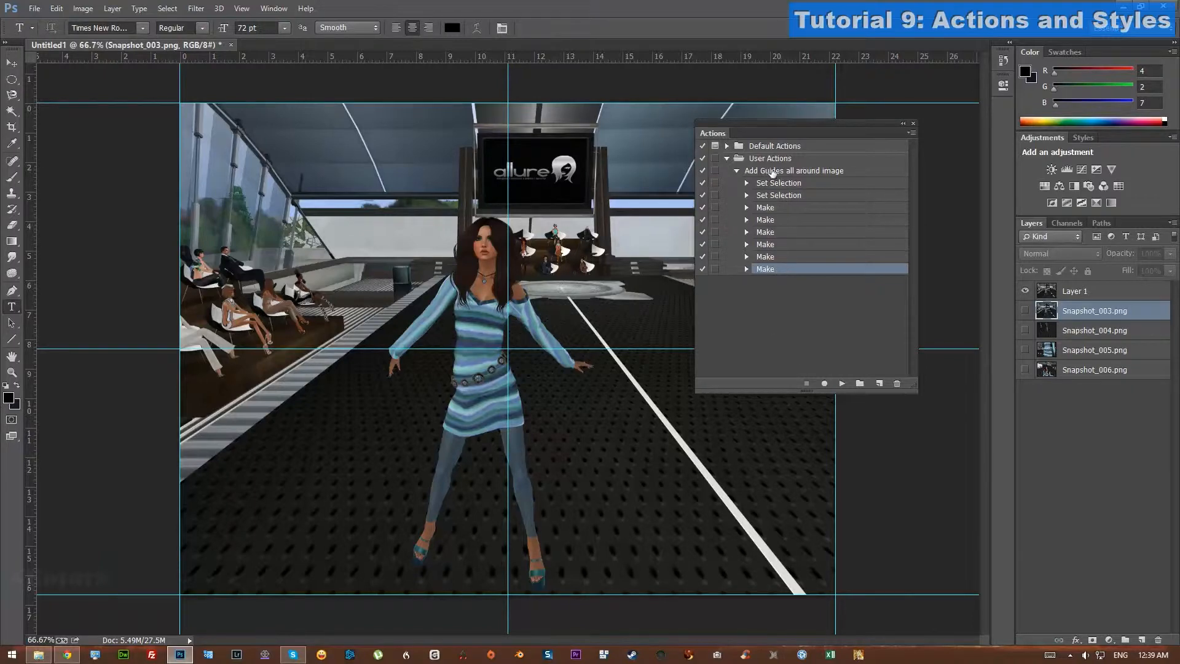
# Clear all guides from the image and play the "Add Guides all around image" action to recreate them
pyautogui.click(772, 171)
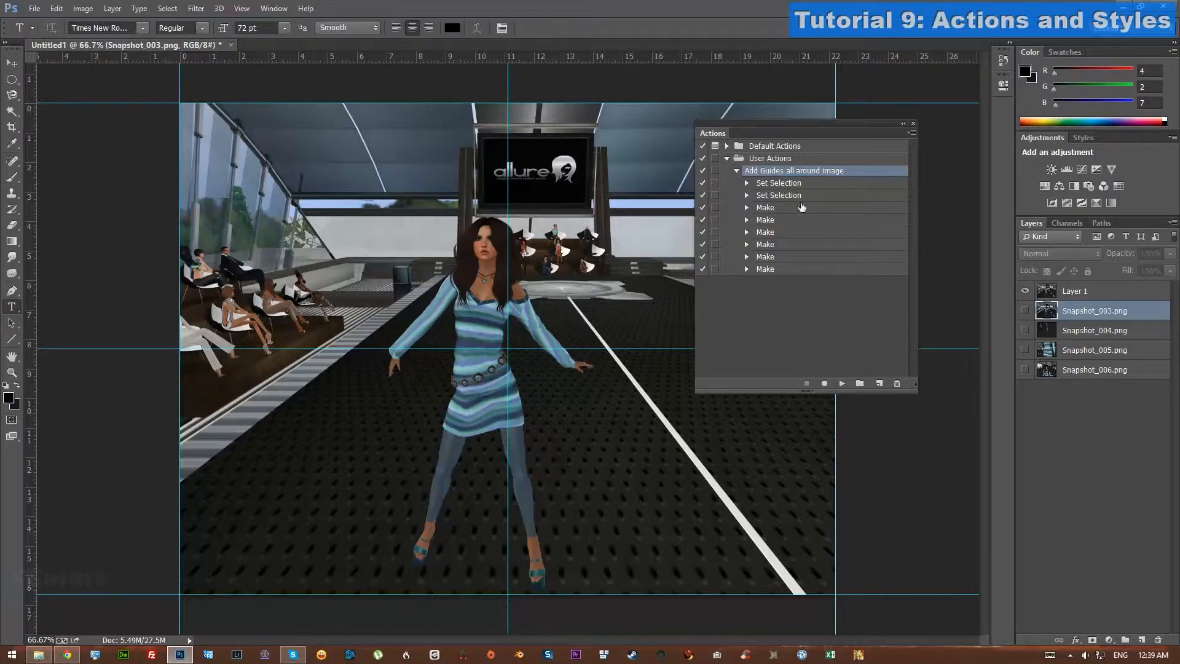
pyautogui.click(234, 8)
pyautogui.click(262, 277)
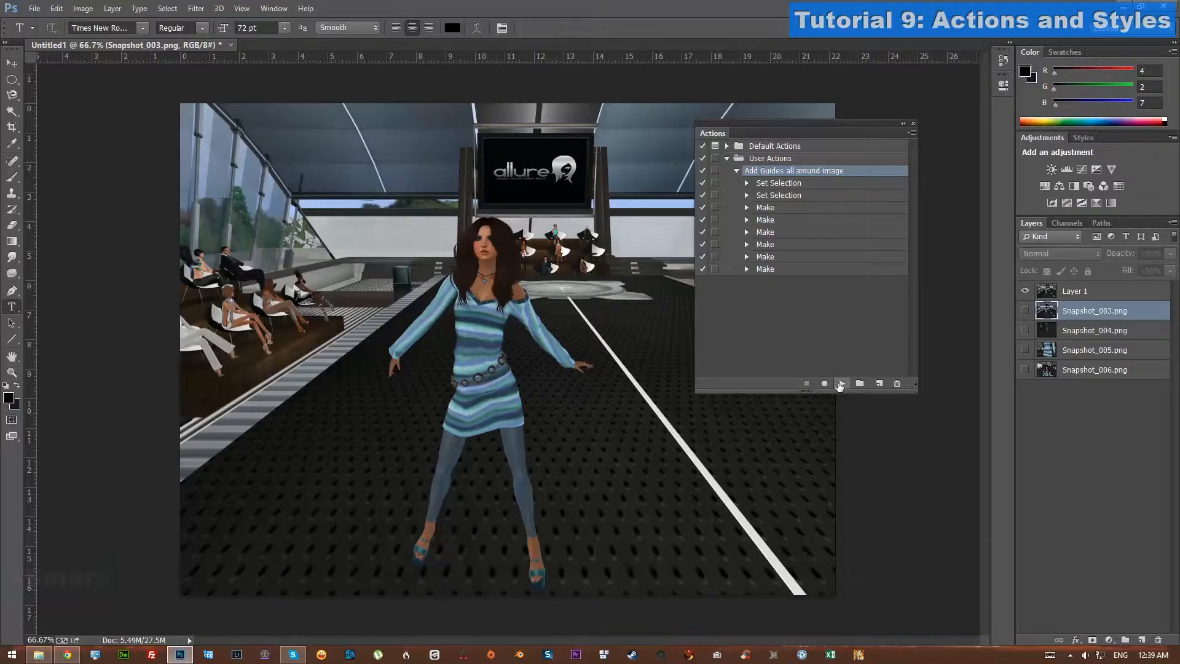
pyautogui.click(842, 383)
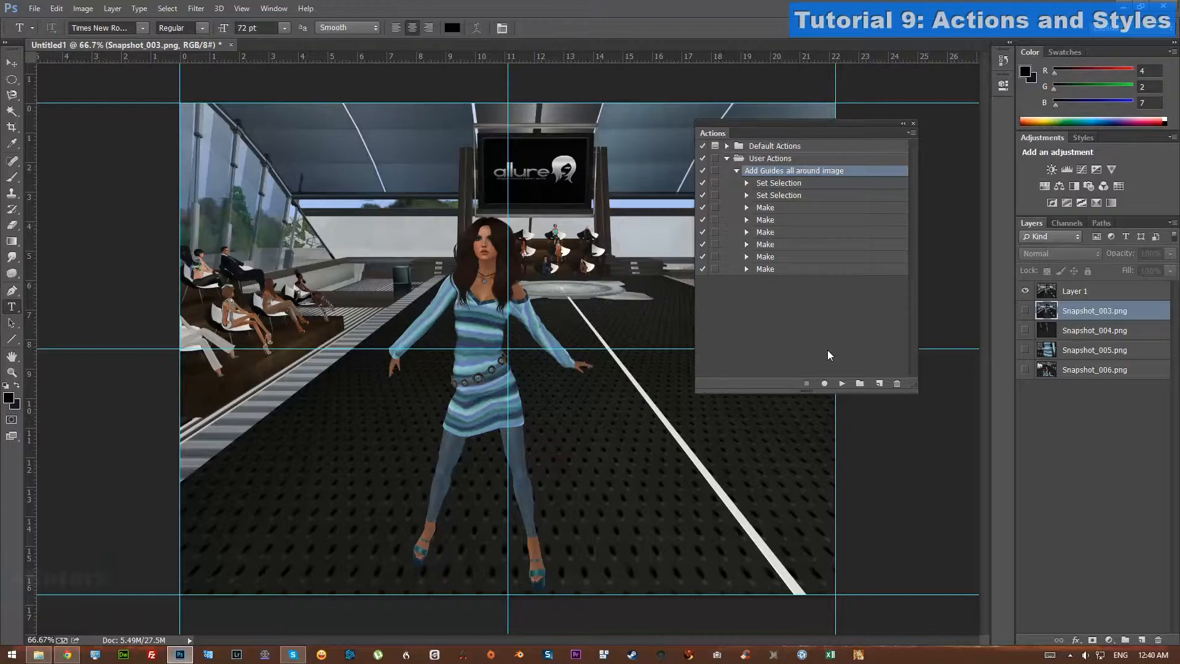
# Look over the action sets and commands available for the Actions panel, and collapse the floating panel
pyautogui.click(912, 133)
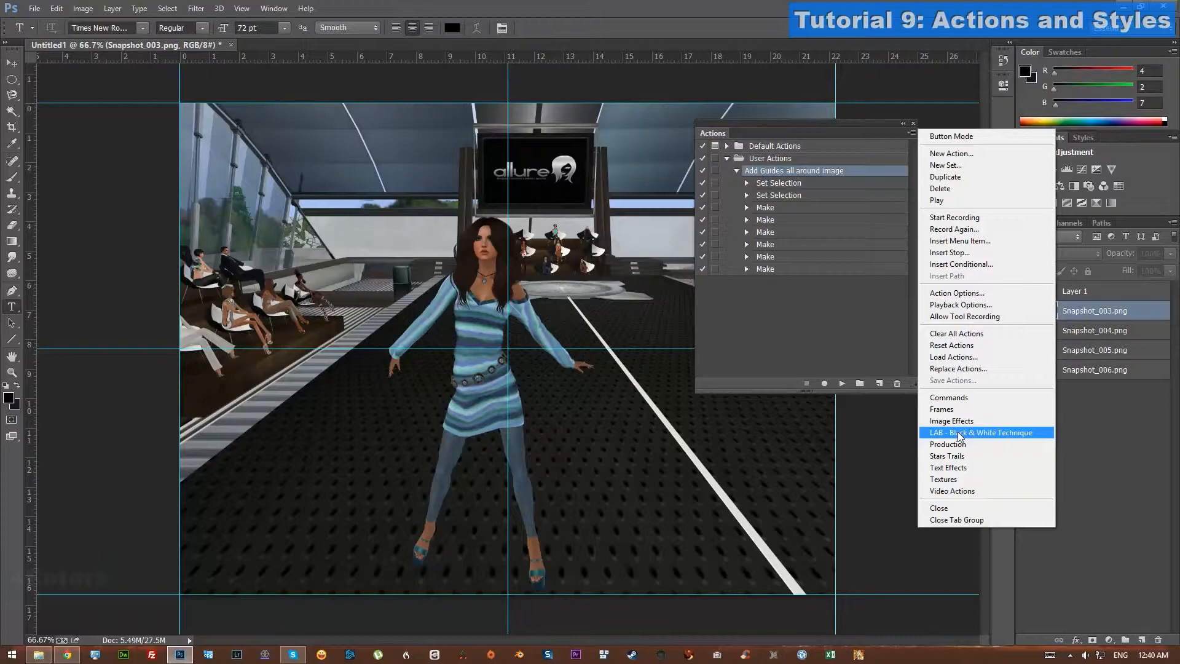
pyautogui.click(825, 354)
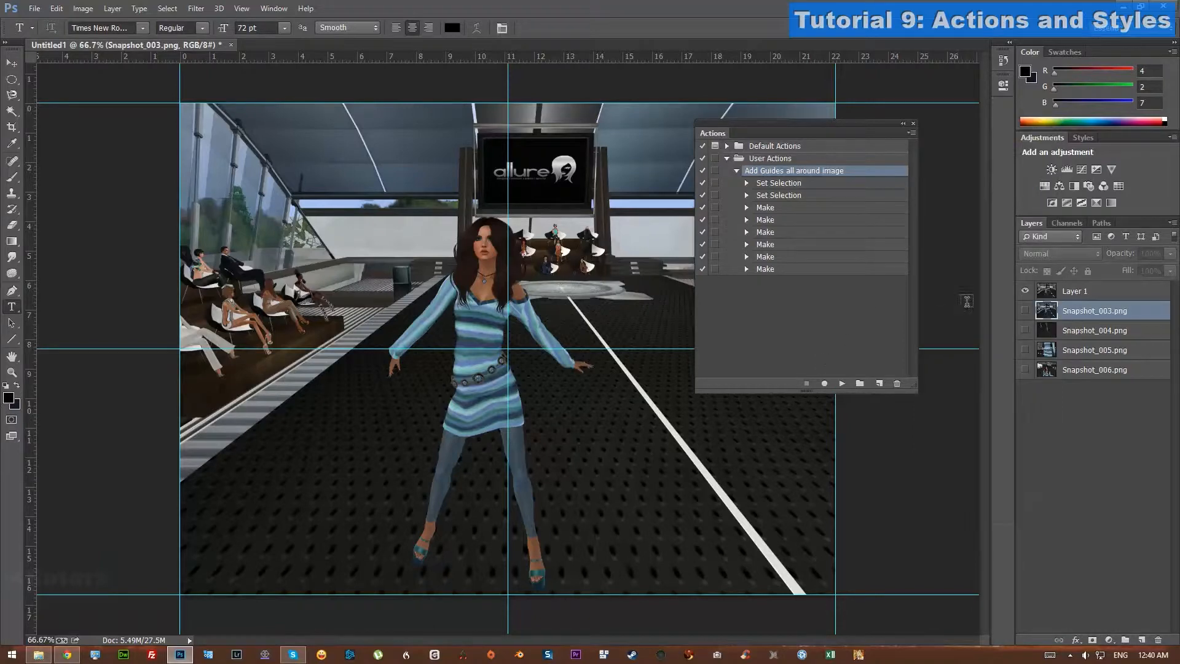
pyautogui.doubleClick(714, 134)
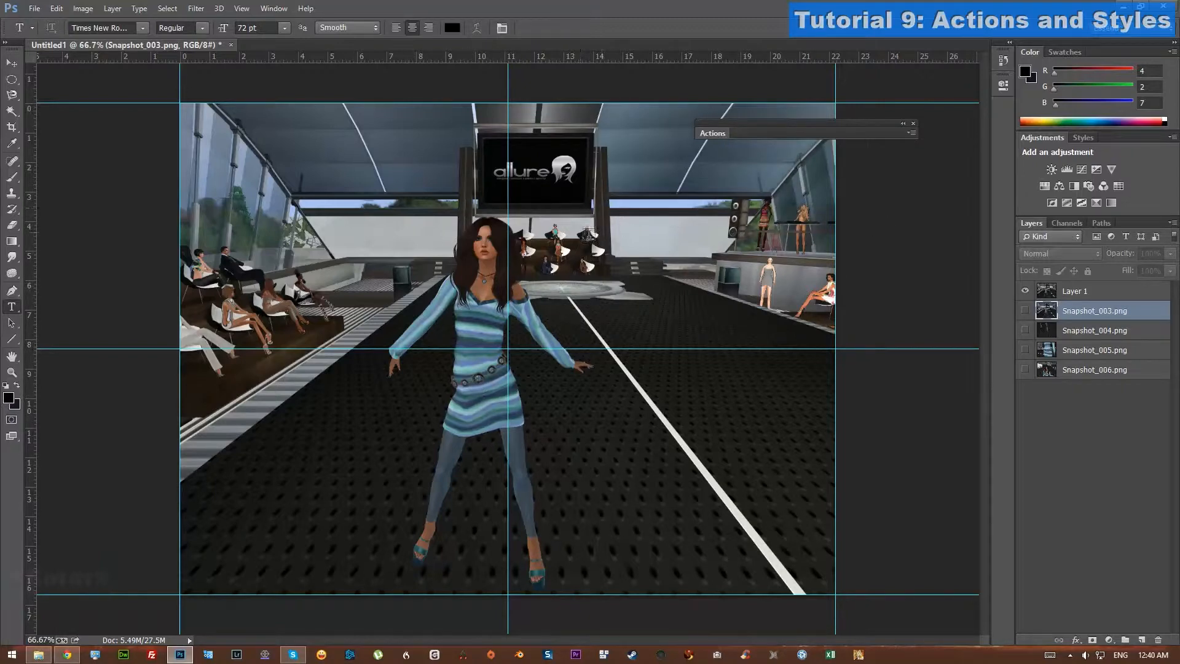
# Add a text layer above Layer 1 reading "Hello YouTube" in white (ffffff)
pyautogui.click(1120, 300)
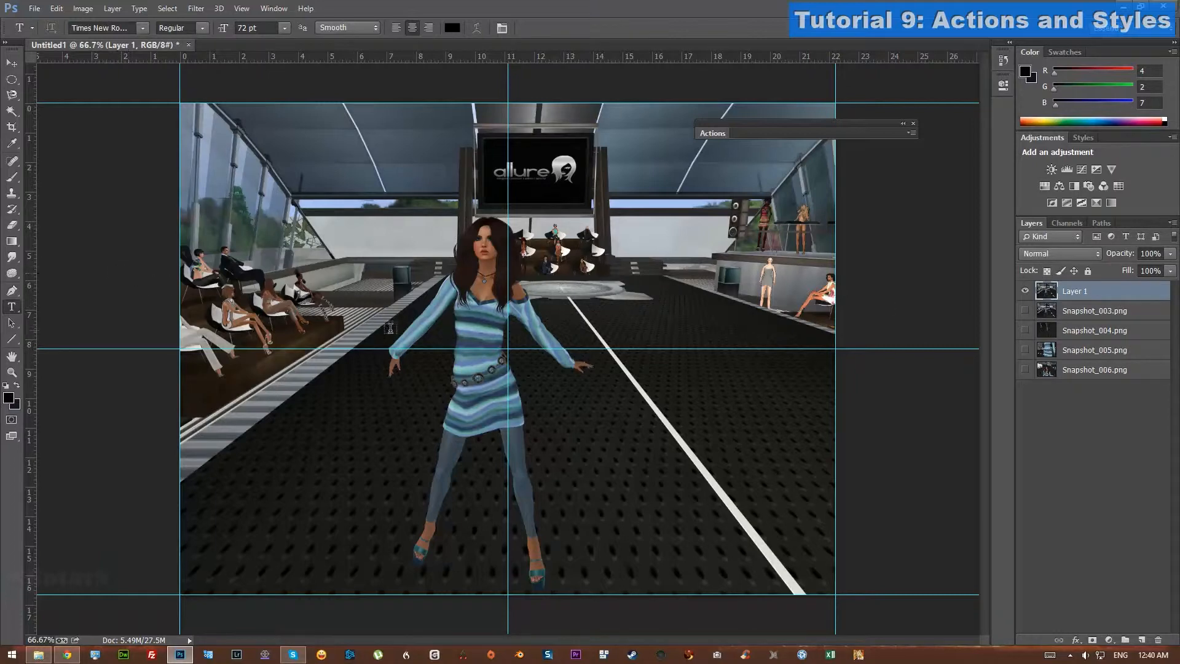
pyautogui.click(372, 231)
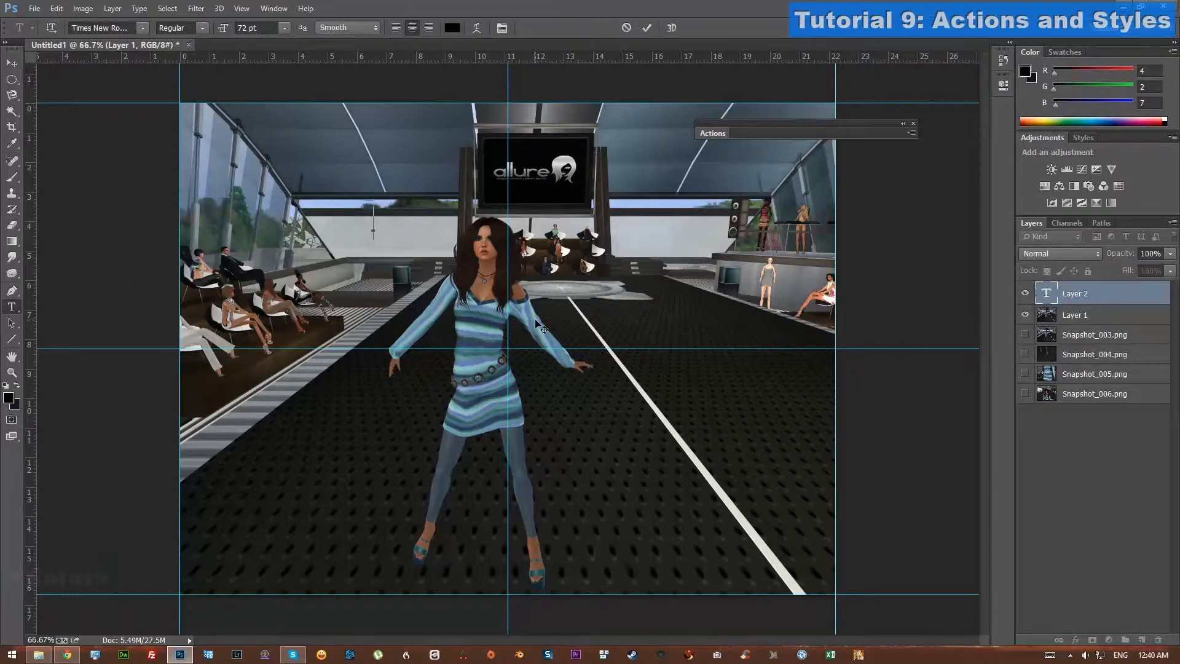
pyautogui.click(452, 28)
pyautogui.write('ffffff')
pyautogui.click(712, 167)
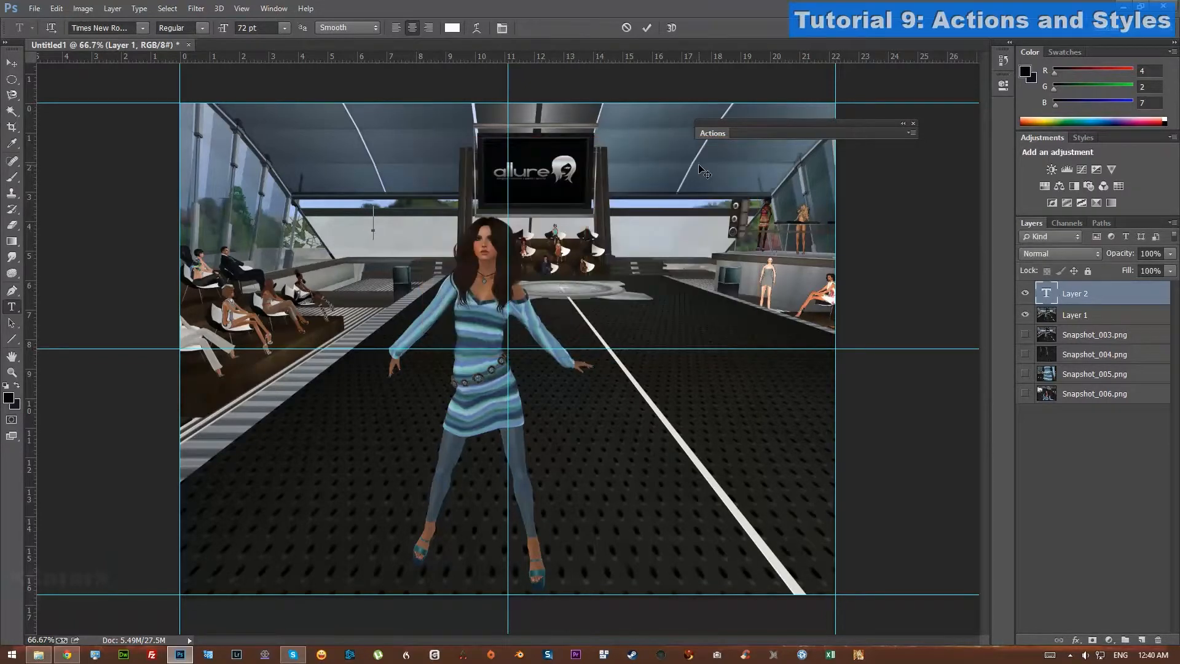
pyautogui.write('Hello YouTube')
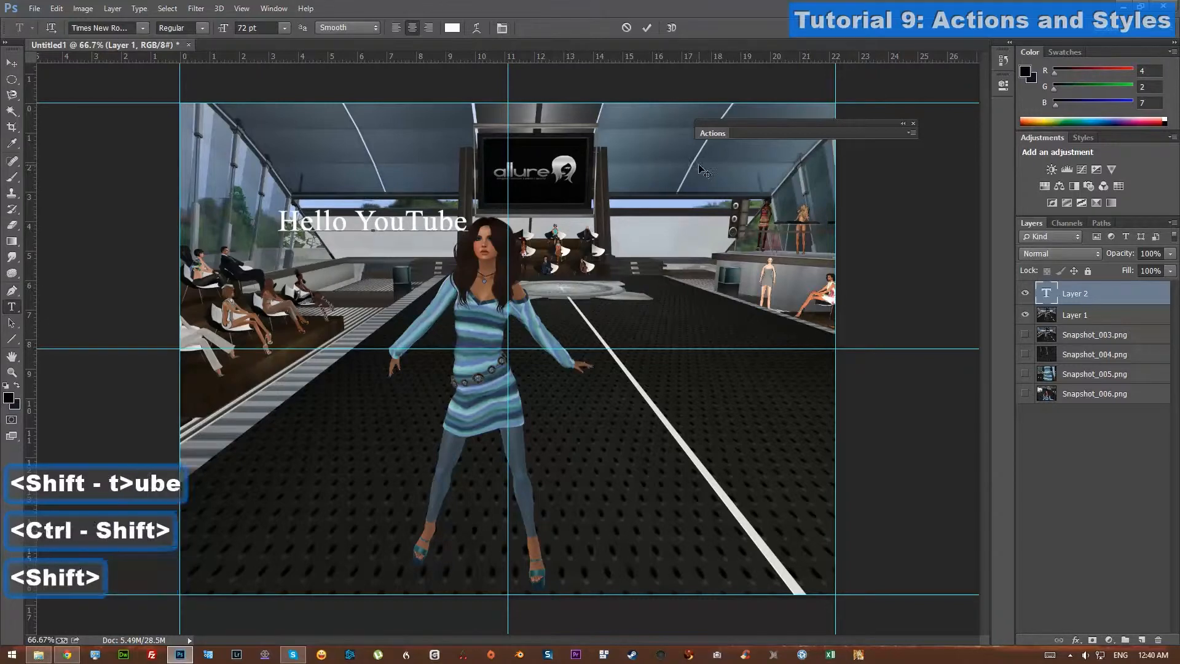
# Set the font size of the whole "Hello YouTube" text to 300 pt
pyautogui.hotkey('ctrl', 'a')
pyautogui.click(286, 27)
pyautogui.click(275, 25)
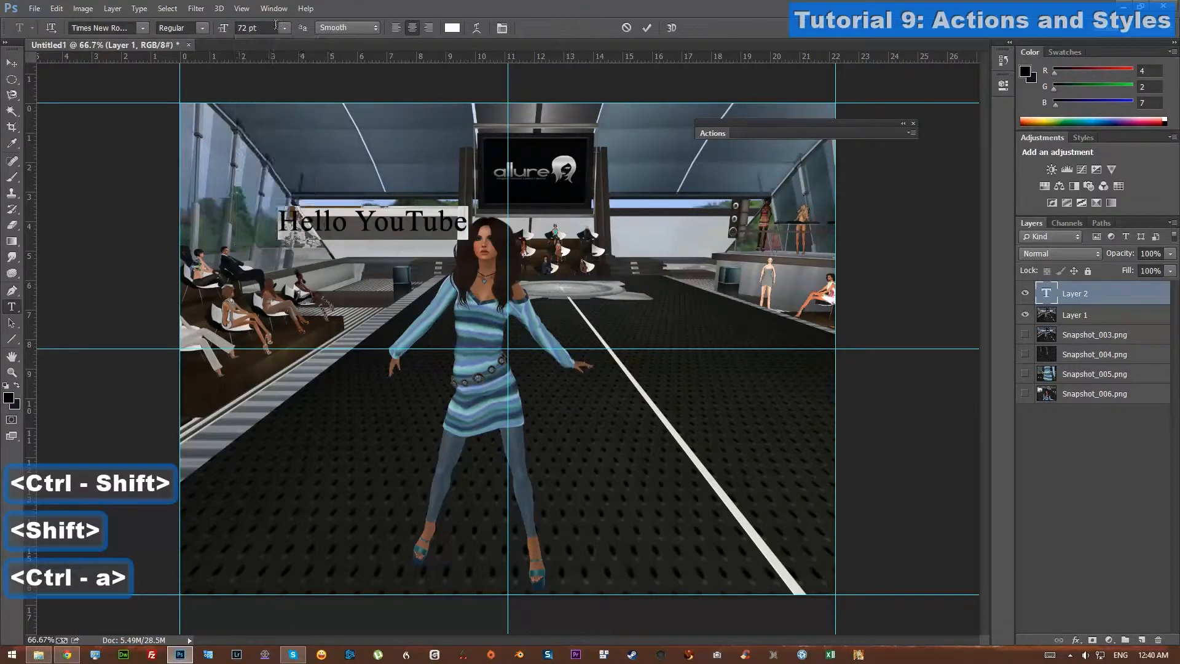
pyautogui.click(239, 26)
pyautogui.write('300')
pyautogui.press('Return')
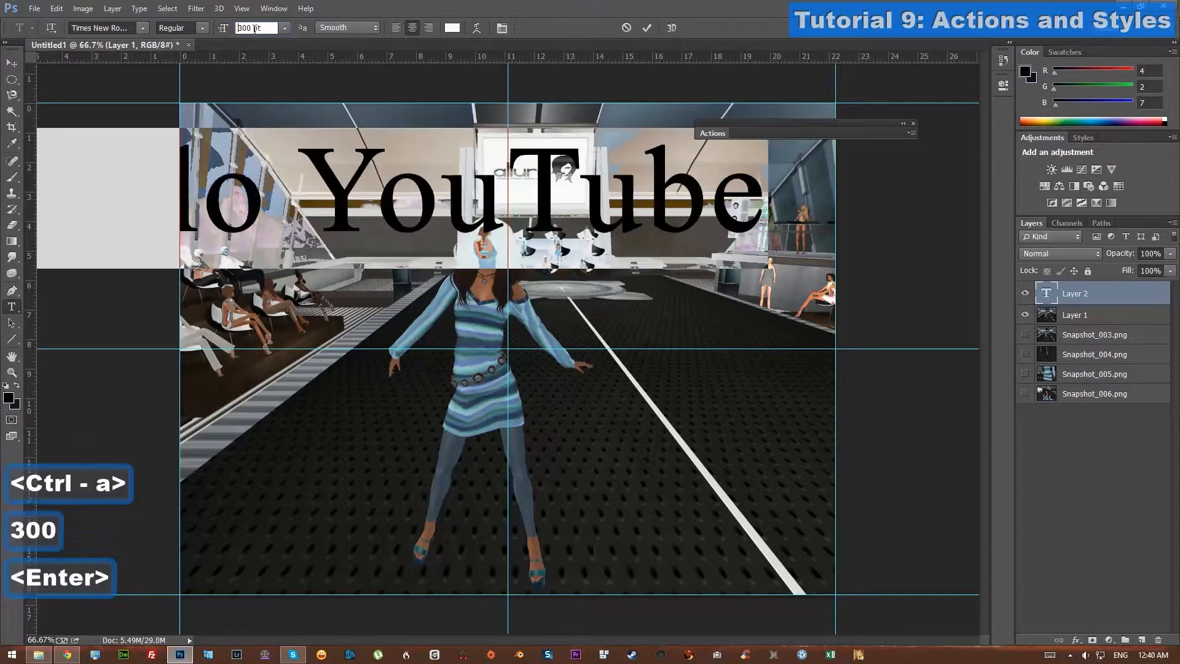
# Break the text into two lines, "Hello" above "YouTube", and reposition it near the middle of the canvas
pyautogui.click(558, 195)
pyautogui.hotkey('ctrl', 'a')
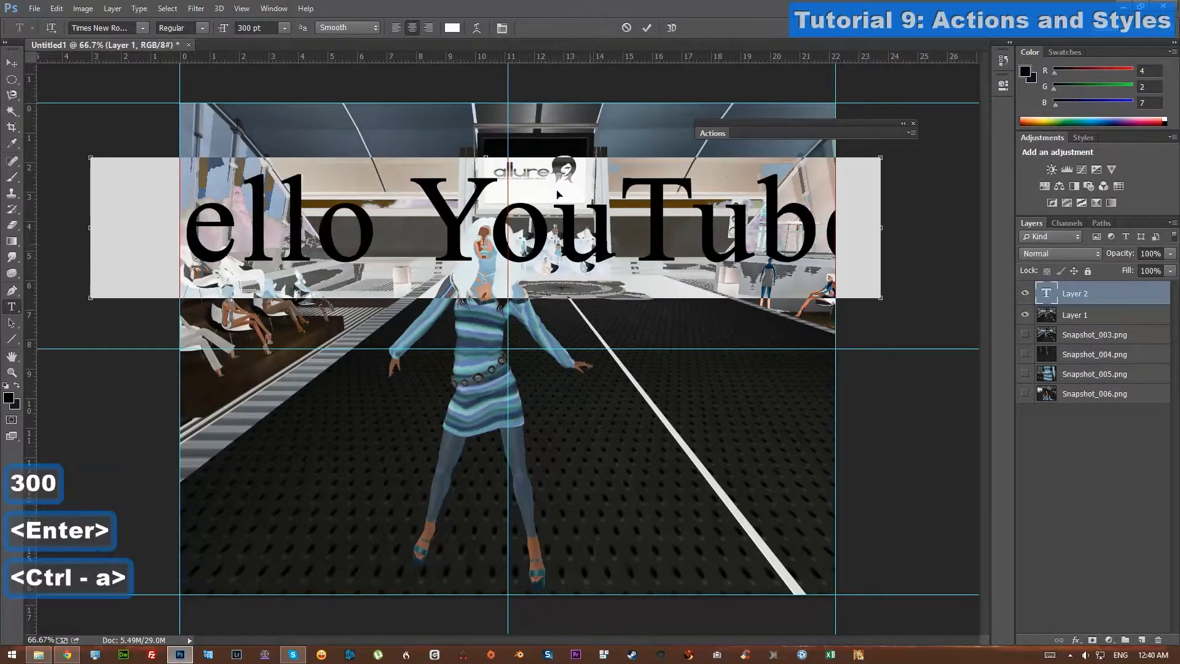
pyautogui.click(436, 199)
pyautogui.press('BackSpace')
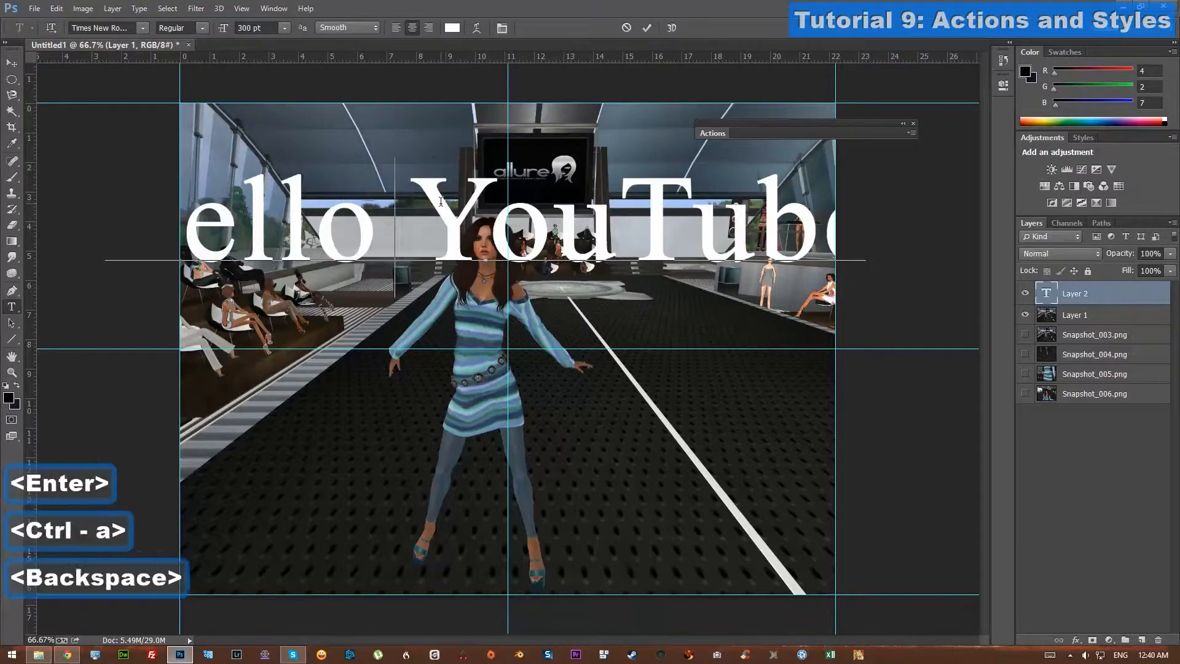
pyautogui.press('Return')
pyautogui.moveTo(590, 452); pyautogui.dragTo(613, 464)
pyautogui.press('Return')
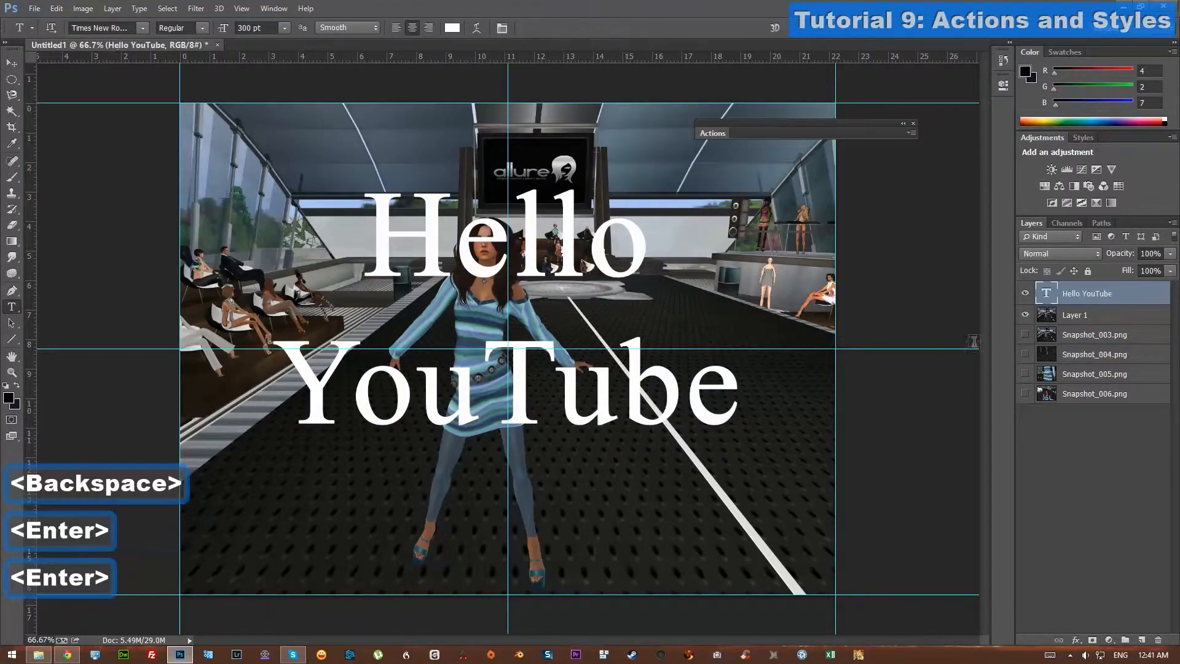
# Delete Layer 1 and the four snapshot layers, Snapshot_003.png to Snapshot_006.png, keeping only the text layer
pyautogui.click(1024, 315)
pyautogui.click(1108, 314)
pyautogui.keyDown('shift'); pyautogui.click(1109, 393); pyautogui.keyUp('shift')
pyautogui.press('Delete')
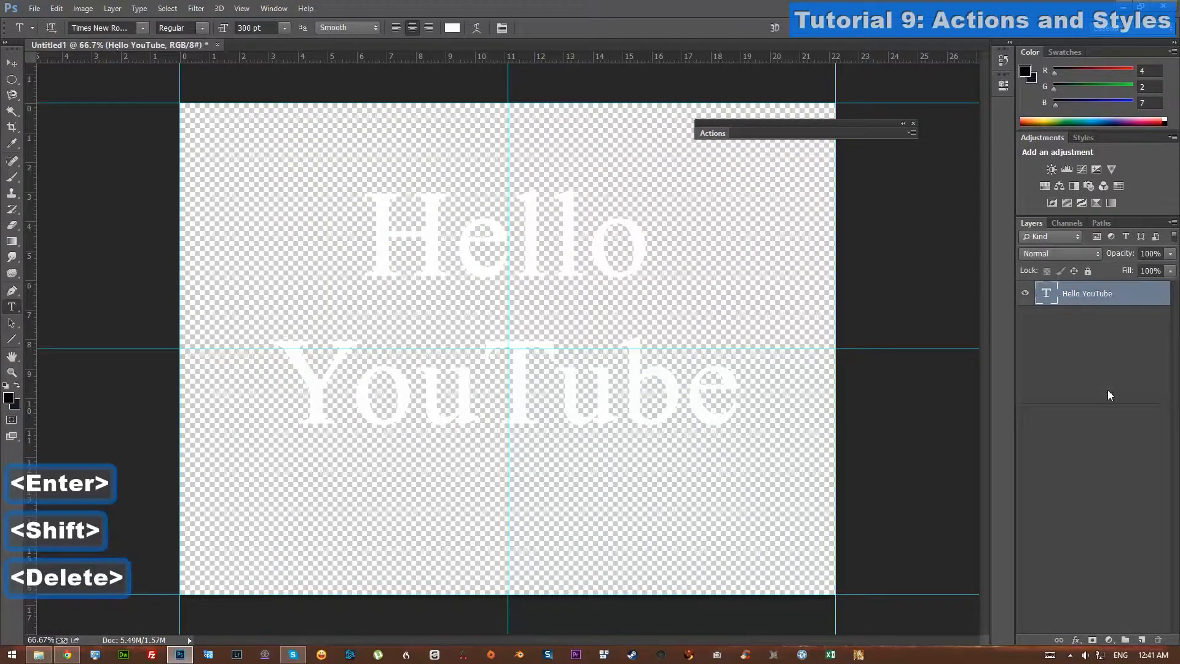
# Add a black (000000) Solid Color fill layer and place it beneath the Hello YouTube text layer
pyautogui.click(1109, 640)
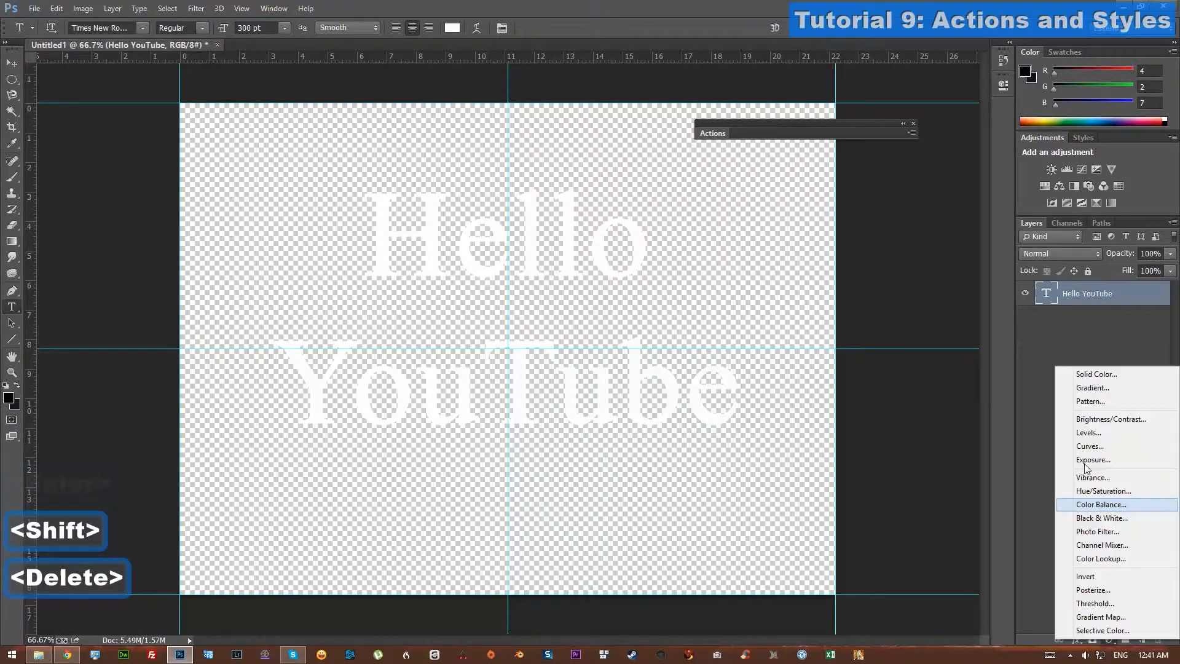
pyautogui.click(1096, 374)
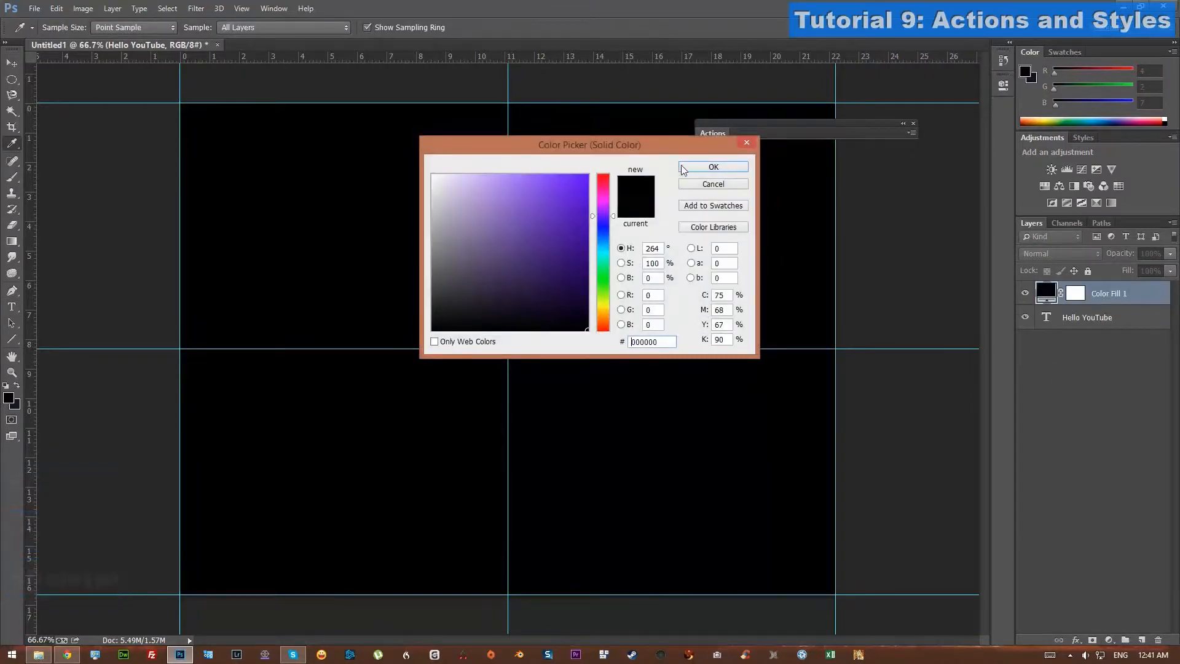
pyautogui.click(711, 167)
pyautogui.moveTo(1100, 294); pyautogui.dragTo(1048, 351)
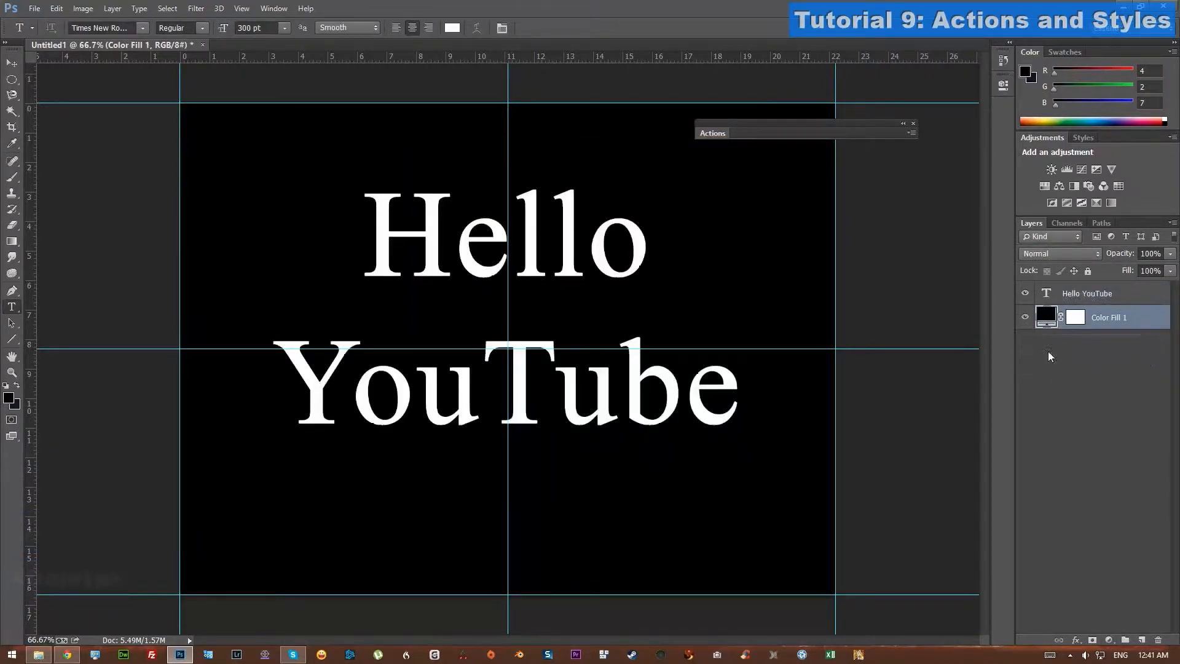
# Clear all guides from the image and close the floating Actions panel
pyautogui.click(274, 9)
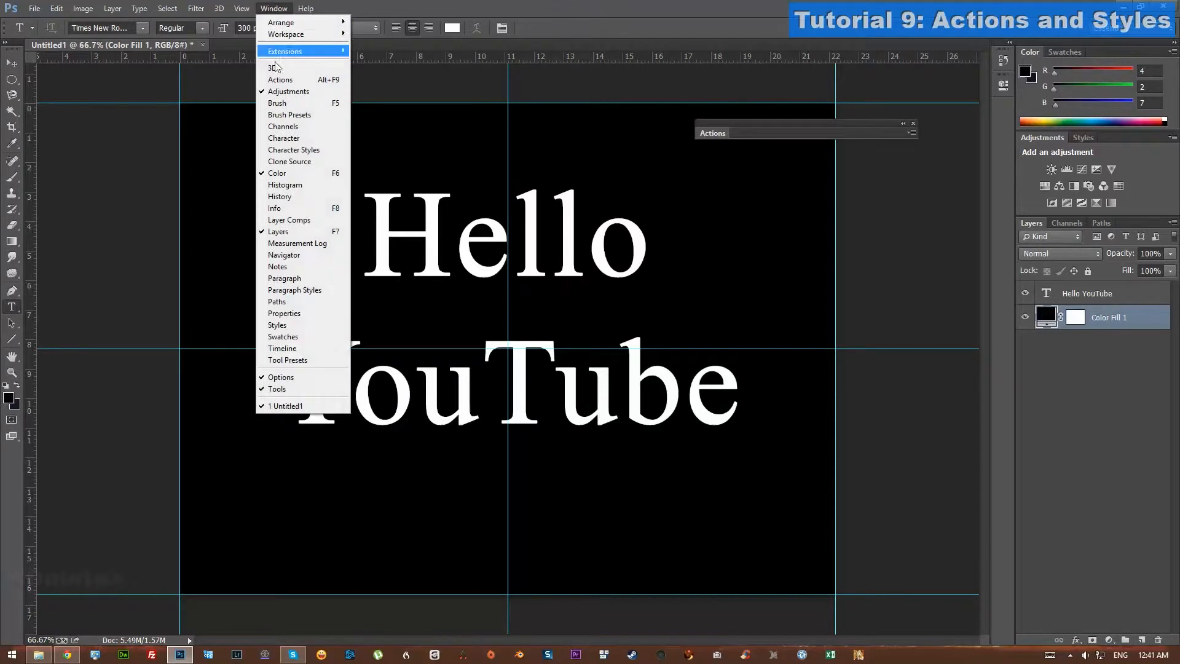
pyautogui.moveTo(241, 8)
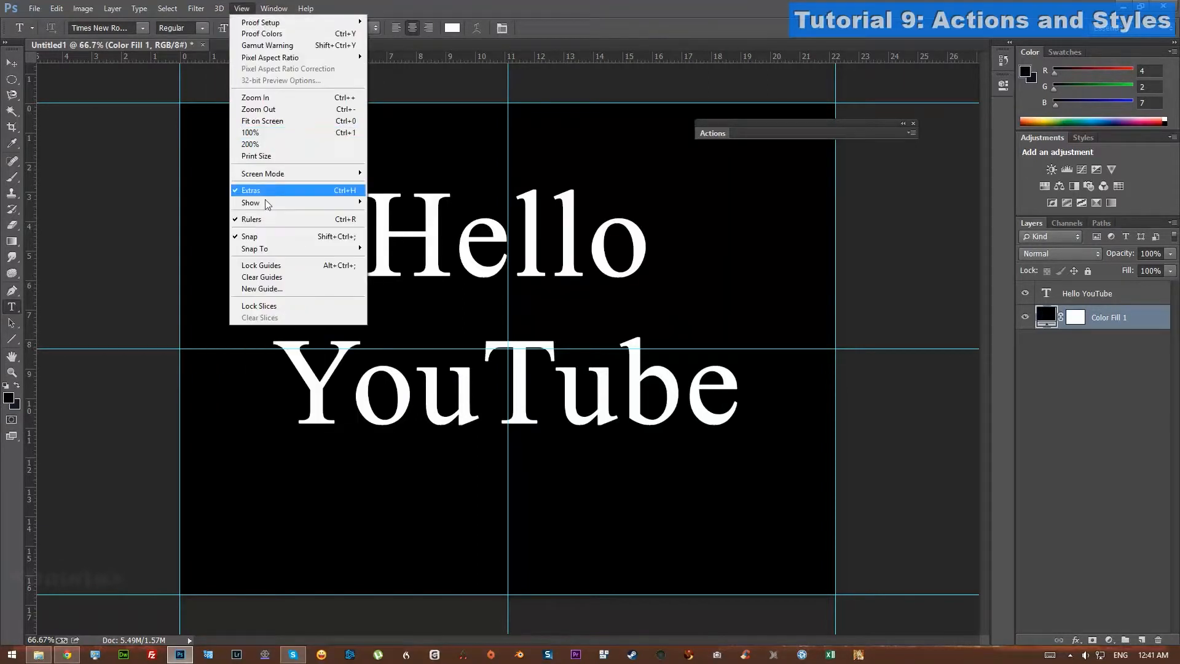
pyautogui.click(262, 277)
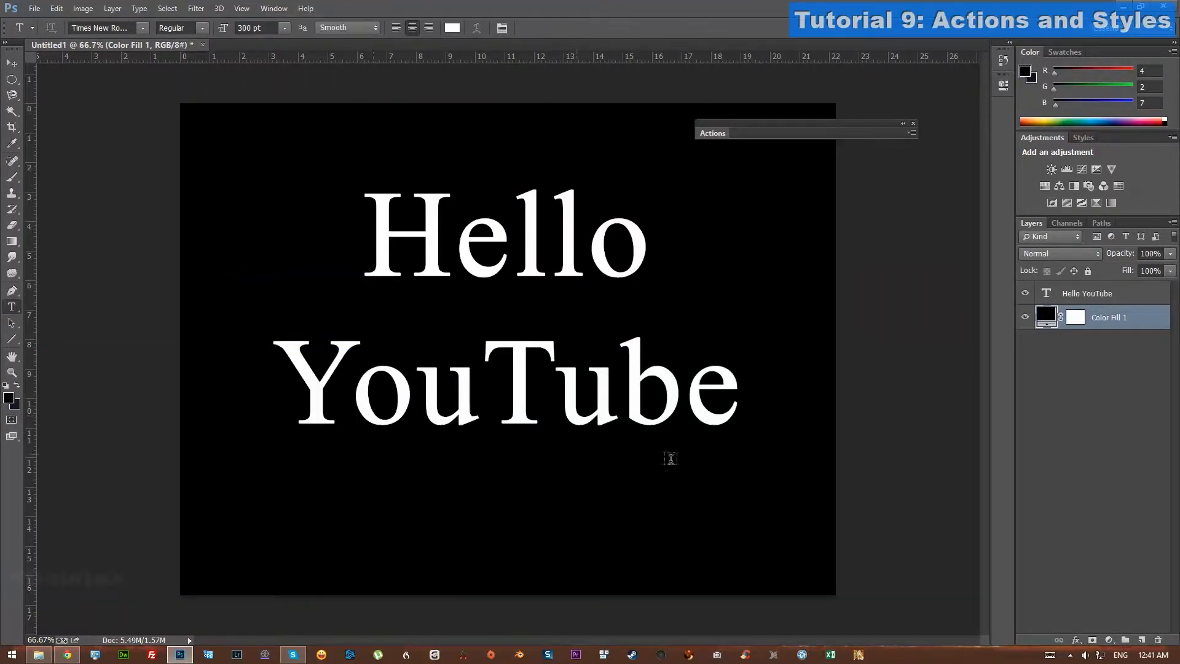
pyautogui.click(913, 123)
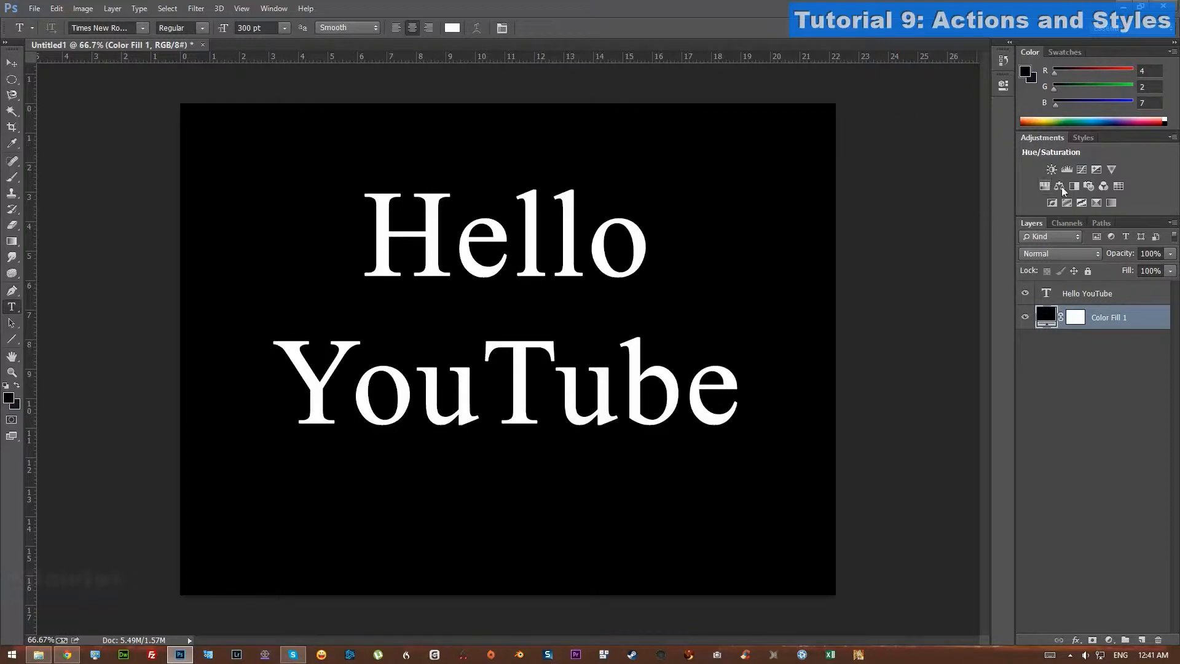
# Show the Styles panel, then open the Hello YouTube layer's Layer Style settings at the preset styles, keeping the text in view
pyautogui.click(1085, 138)
pyautogui.click(273, 8)
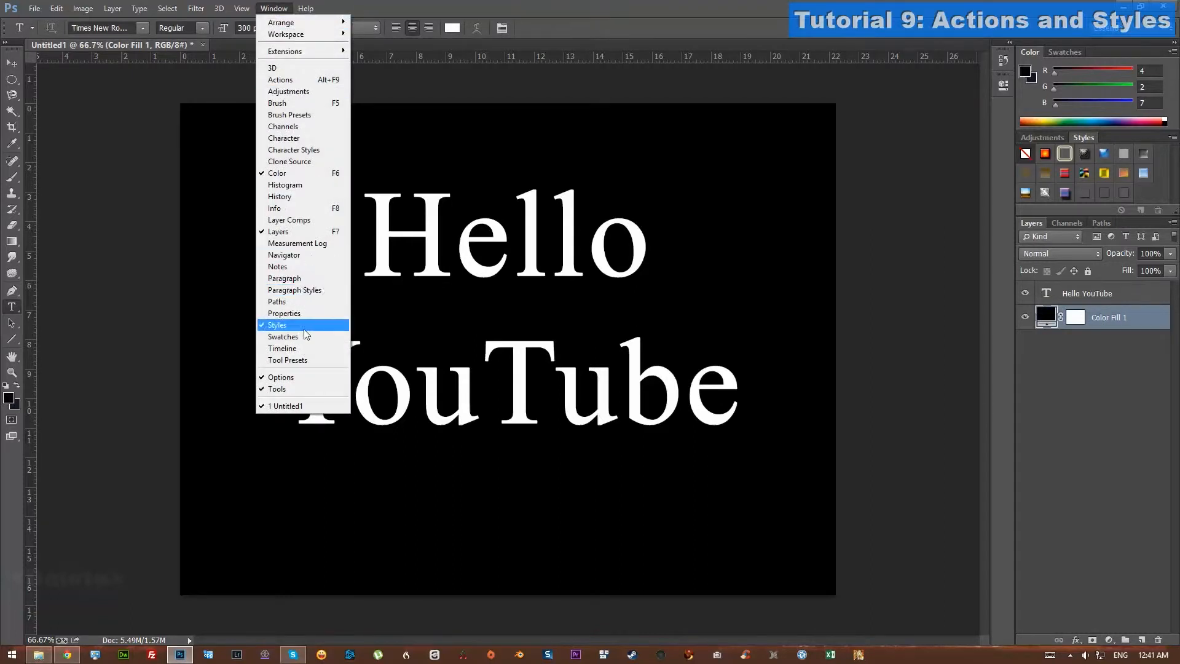
pyautogui.click(1150, 304)
pyautogui.click(1142, 301)
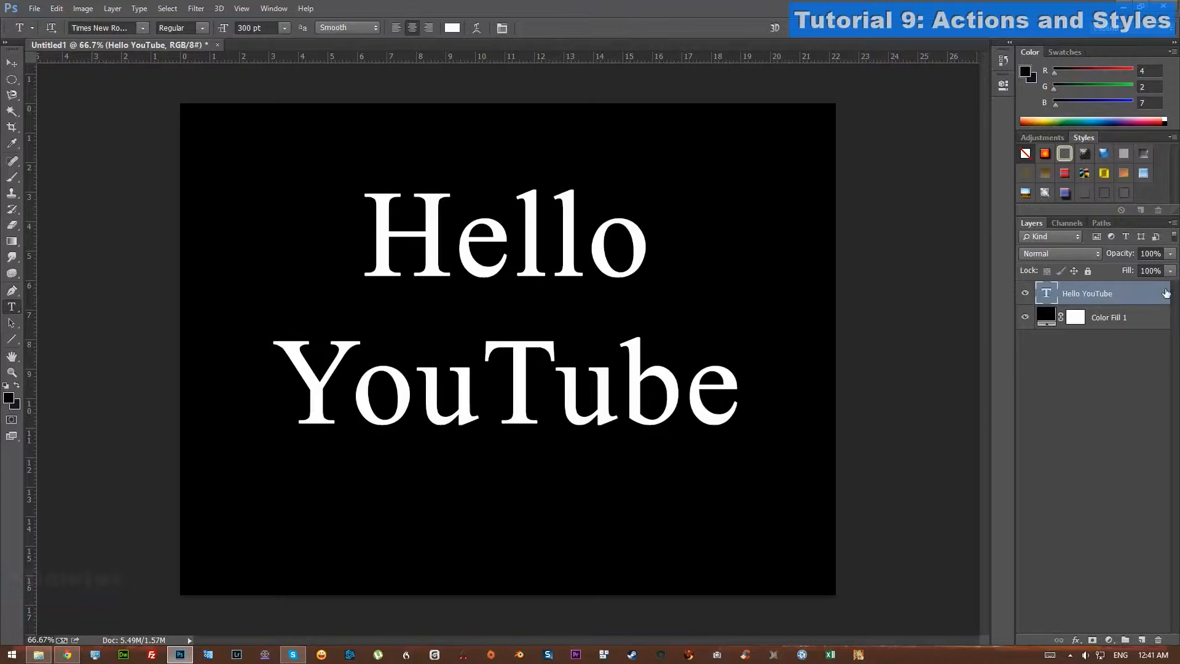
pyautogui.doubleClick(1161, 296)
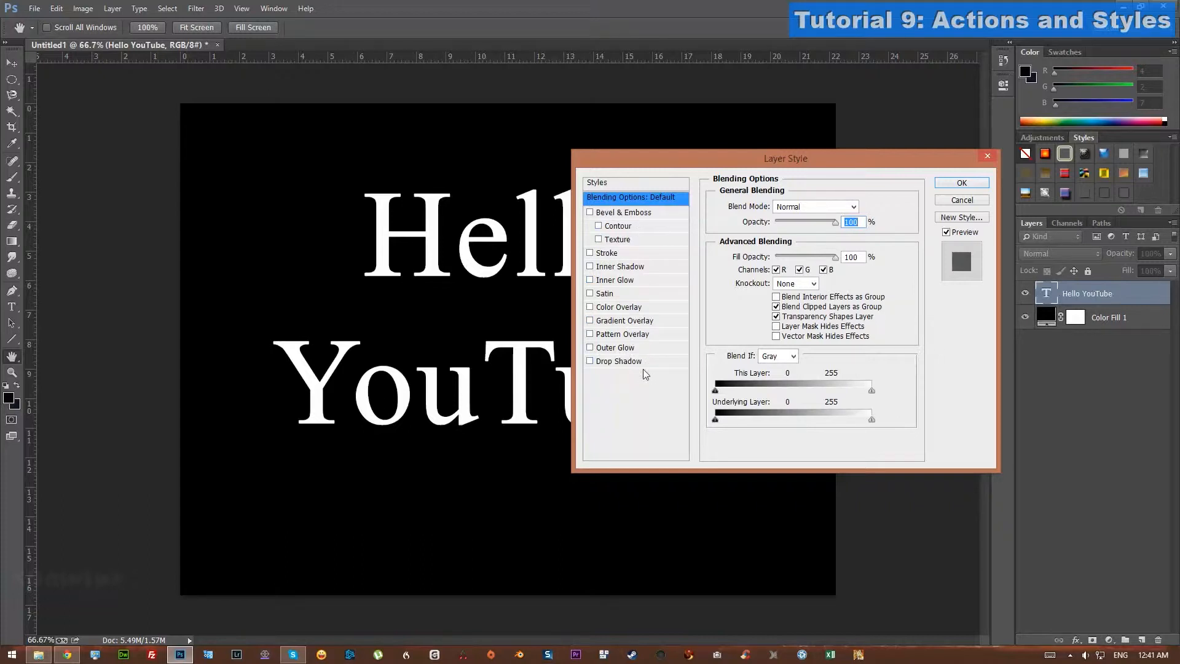
pyautogui.click(628, 183)
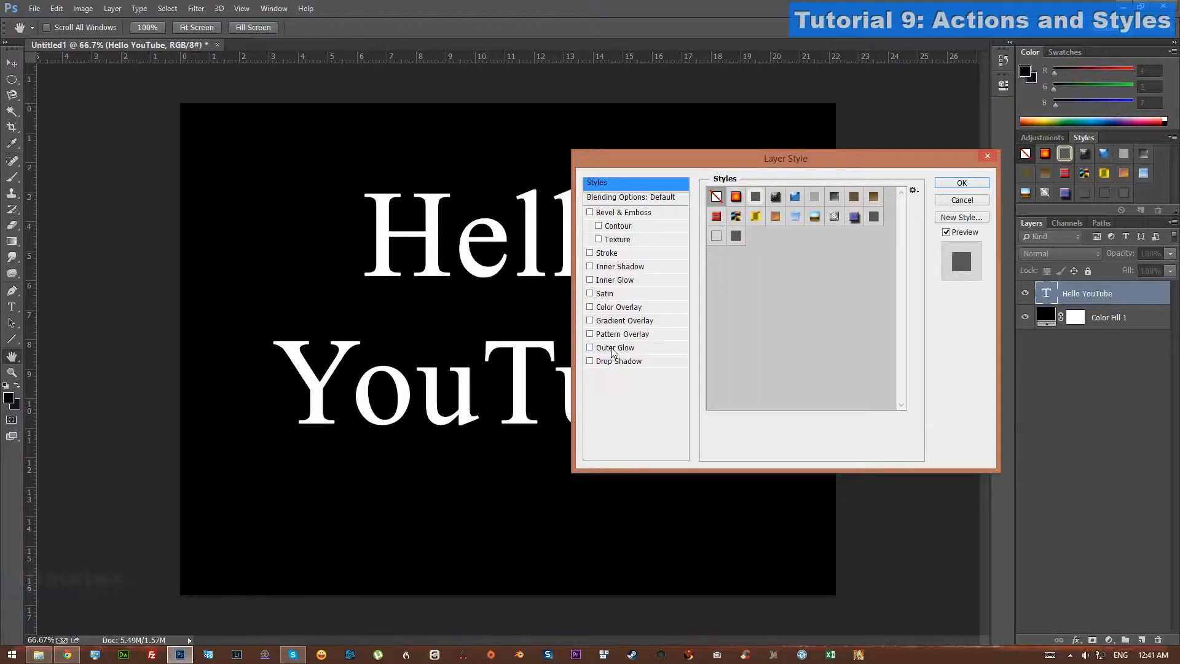
pyautogui.moveTo(647, 156); pyautogui.dragTo(764, 21)
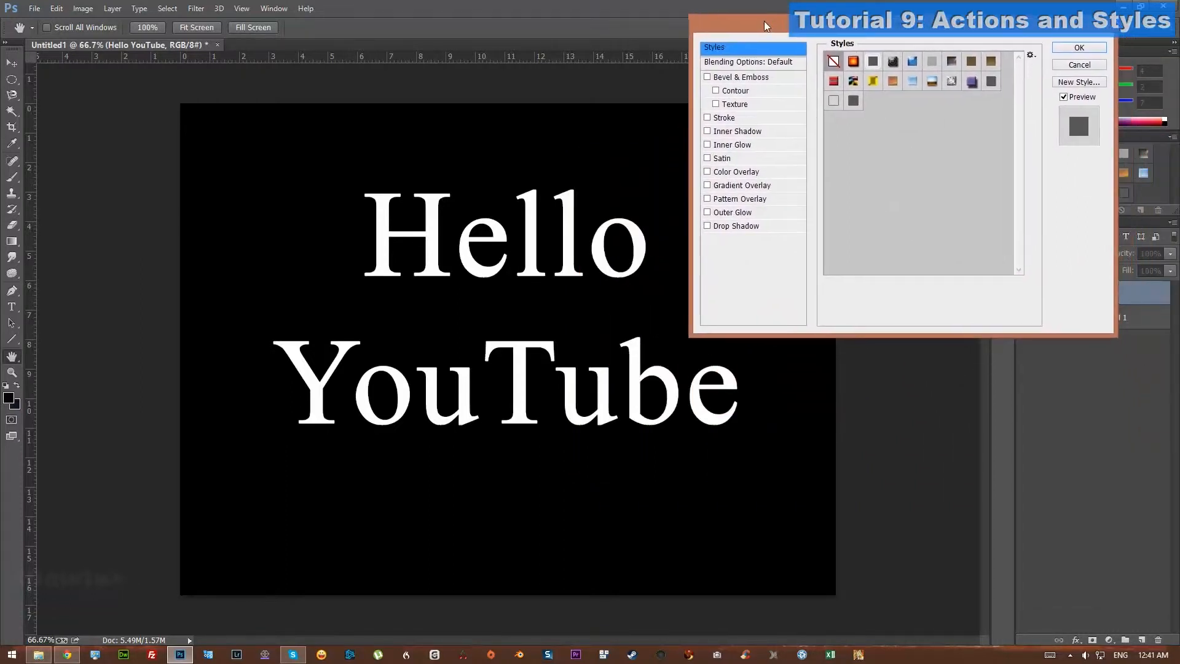
# Apply Bevel & Emboss to the text layer with depth 1000%, size 16 px and soften 5 px
pyautogui.click(777, 80)
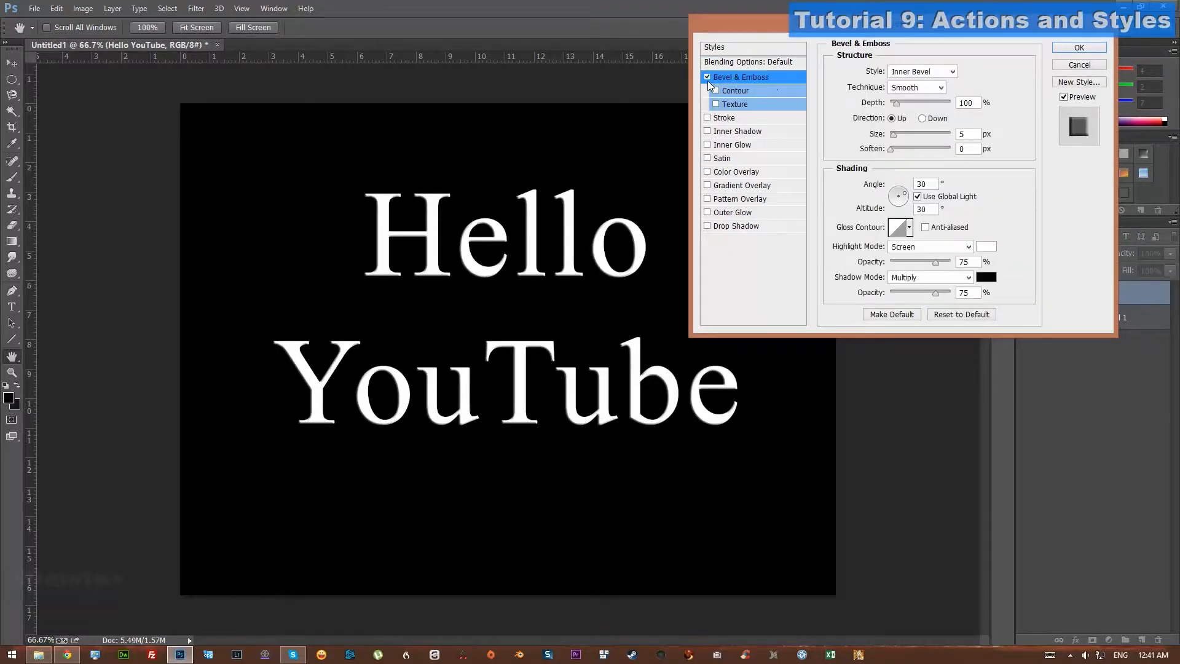
pyautogui.moveTo(898, 105); pyautogui.dragTo(953, 102)
pyautogui.moveTo(894, 134)
pyautogui.mouseDown()
pyautogui.moveTo(922, 130)
pyautogui.moveTo(897, 126)
pyautogui.moveTo(896, 148)
pyautogui.mouseUp()
pyautogui.write('5')
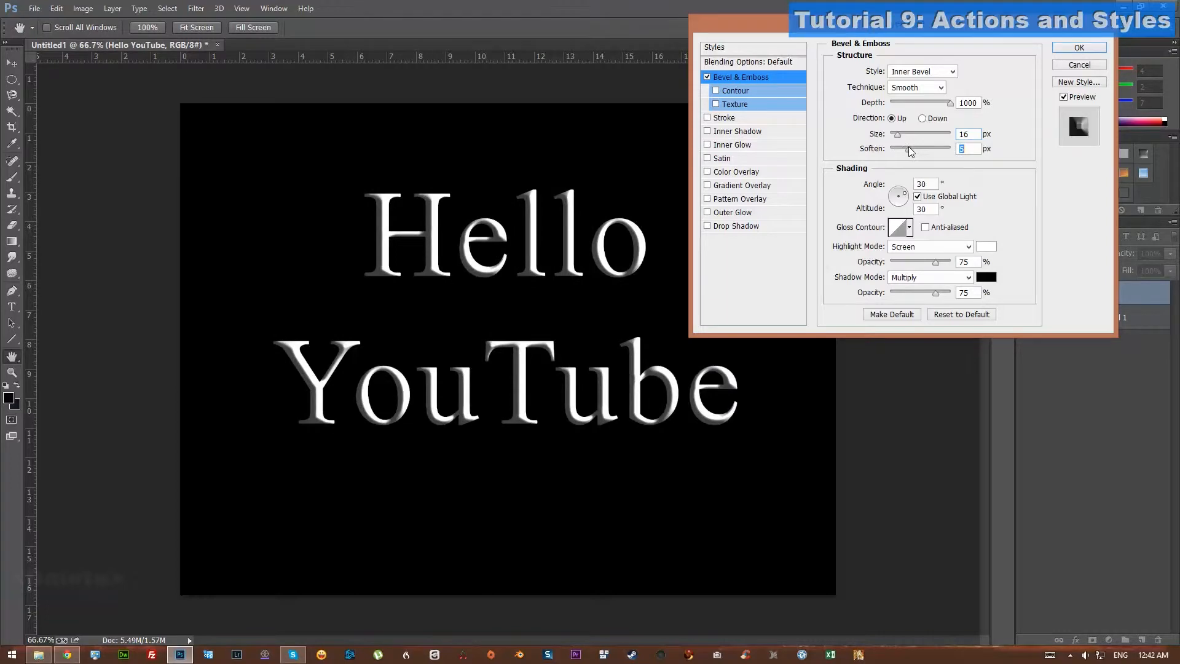
pyautogui.press('Return')
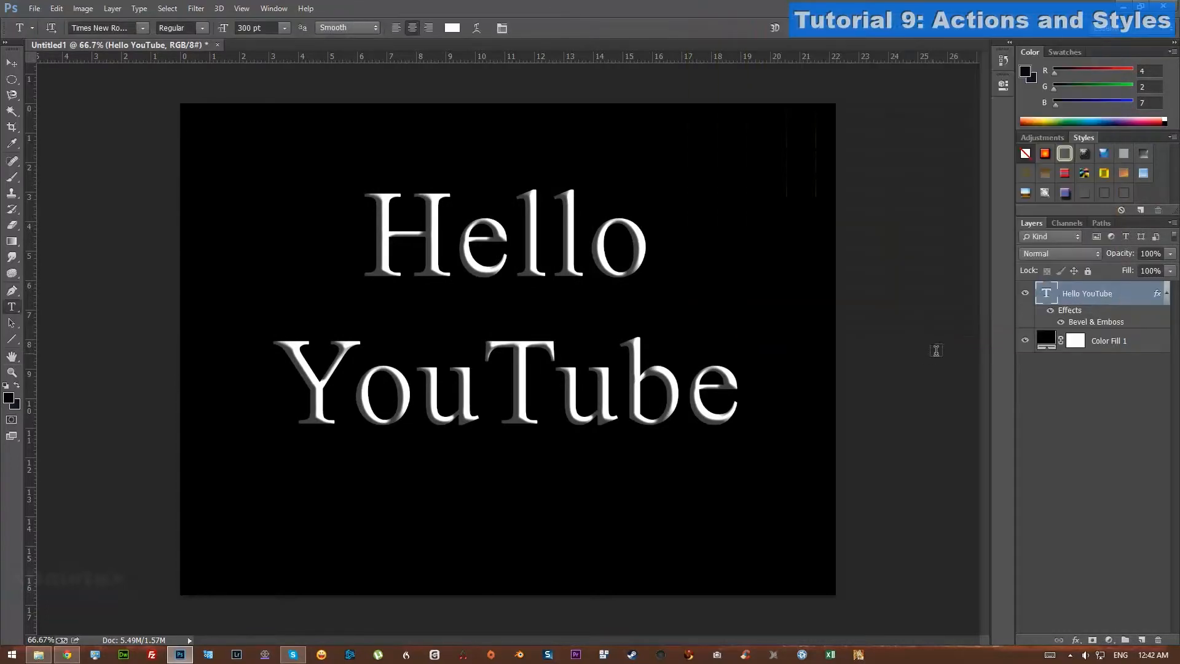
# Save the text layer's effects as a new style named "Soft Bevel" and check it among the preset styles
pyautogui.doubleClick(1158, 295)
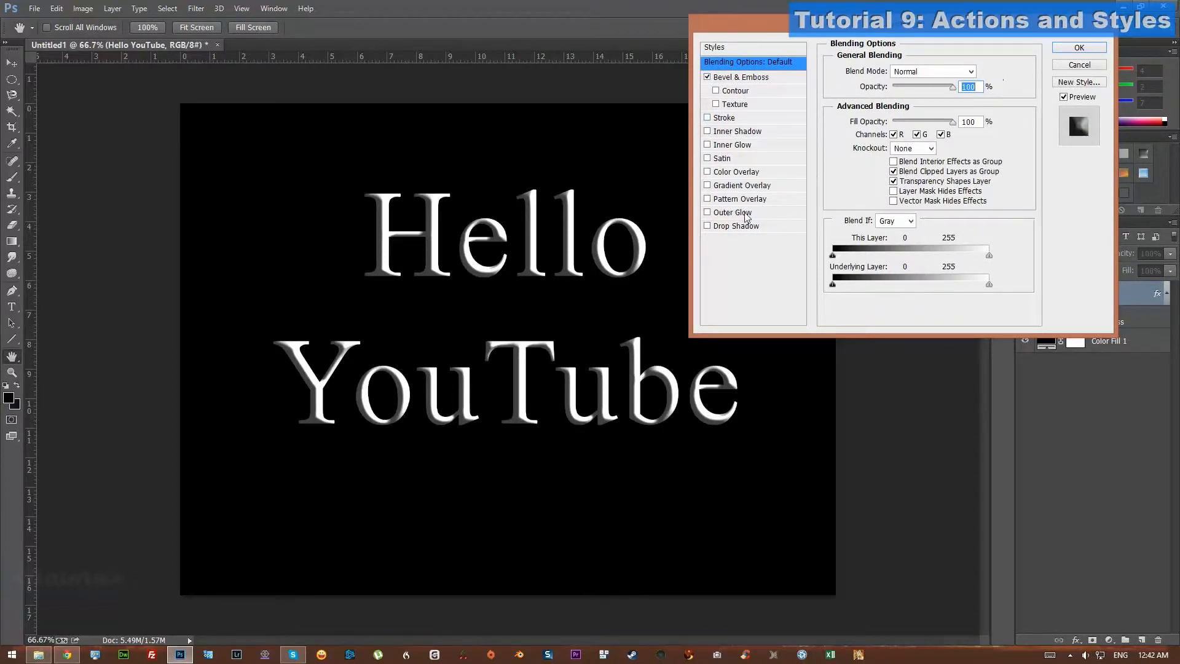
pyautogui.moveTo(752, 24); pyautogui.dragTo(411, 156)
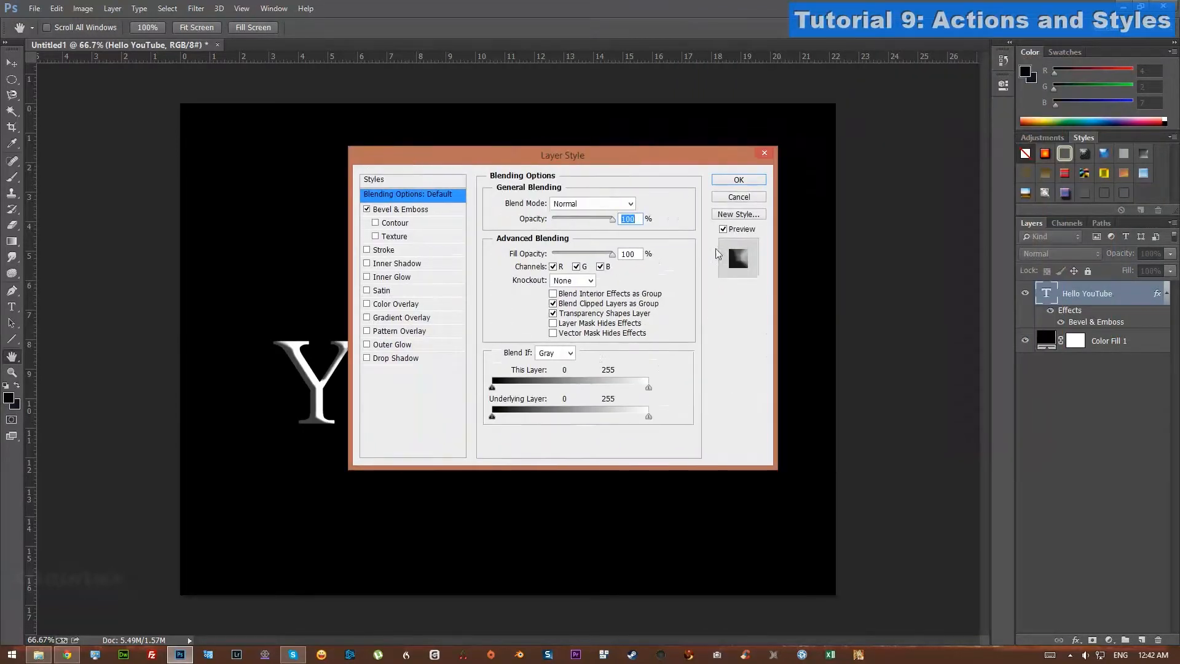
pyautogui.click(725, 215)
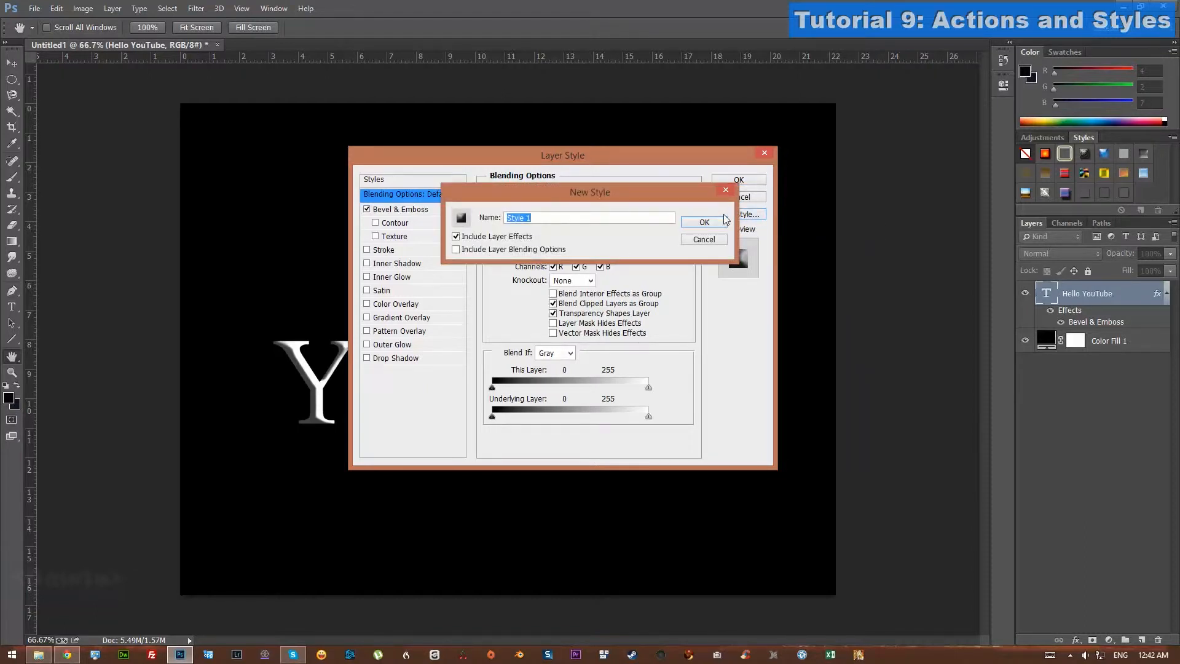
pyautogui.write('Soft Be')
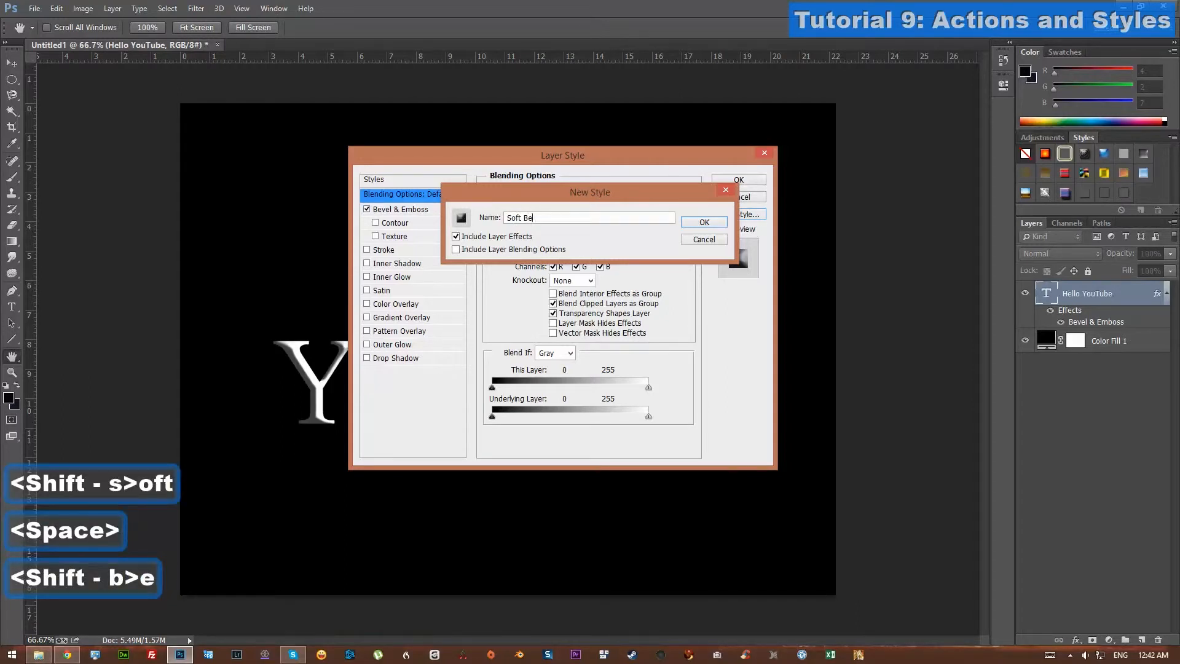
pyautogui.write('vel')
pyautogui.press('Return')
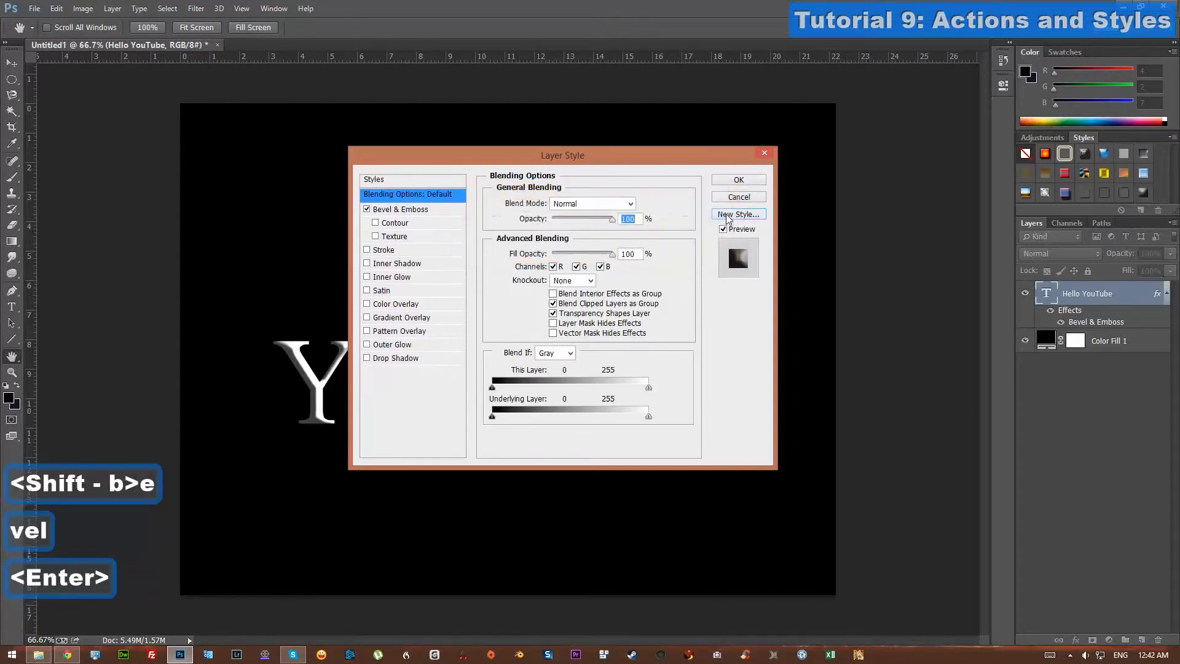
pyautogui.click(395, 185)
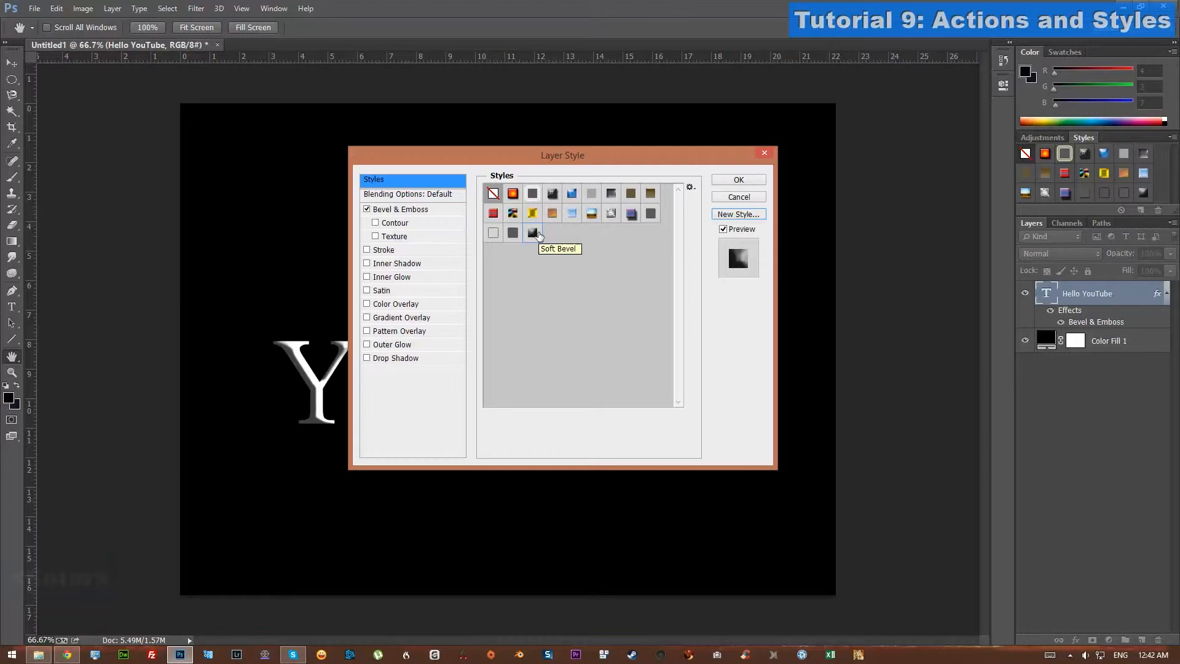
pyautogui.click(739, 179)
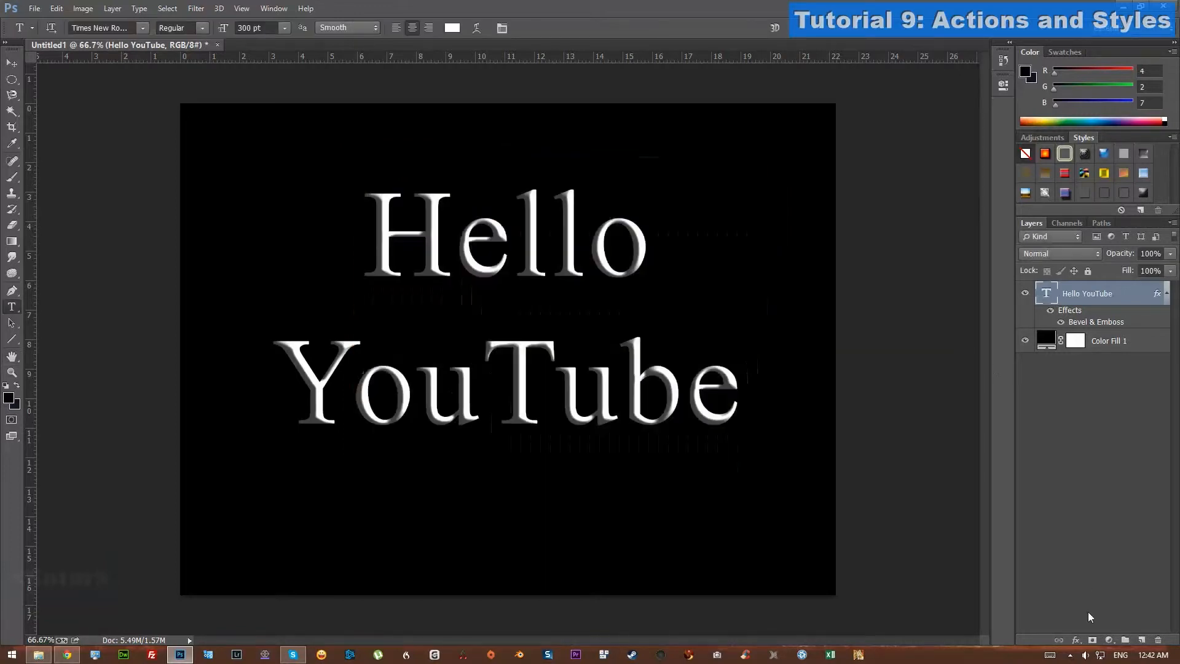
# Hide the Hello YouTube layer and add the text "Woot!" near the middle of the canvas
pyautogui.click(1024, 293)
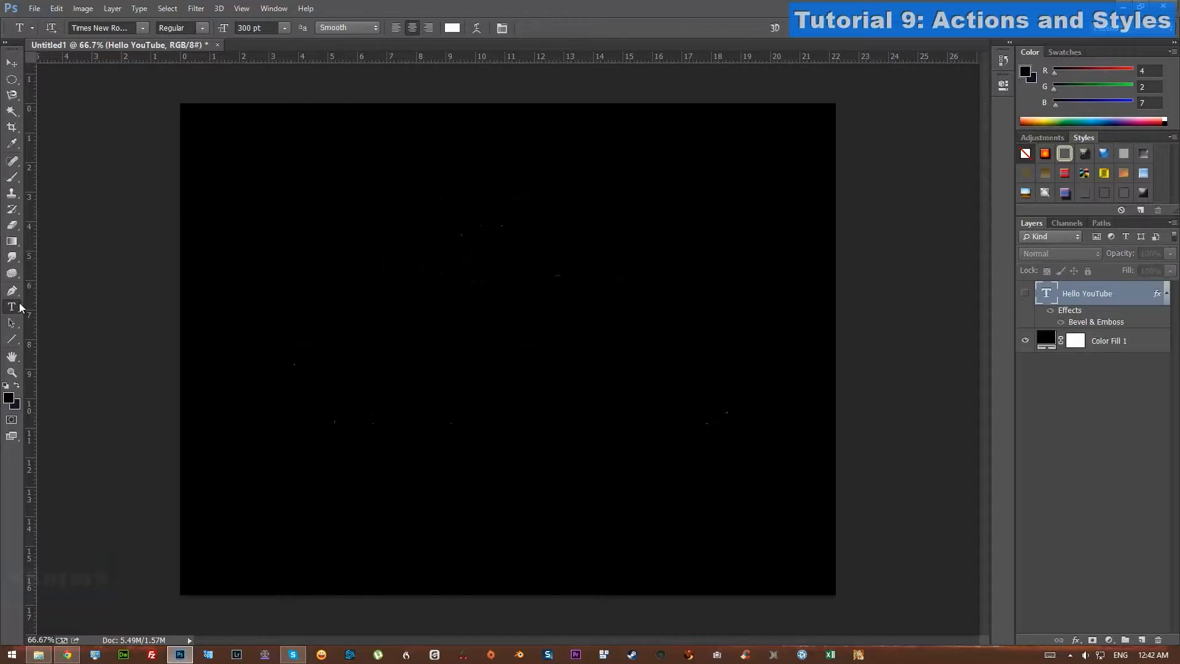
pyautogui.click(447, 313)
pyautogui.write('H')
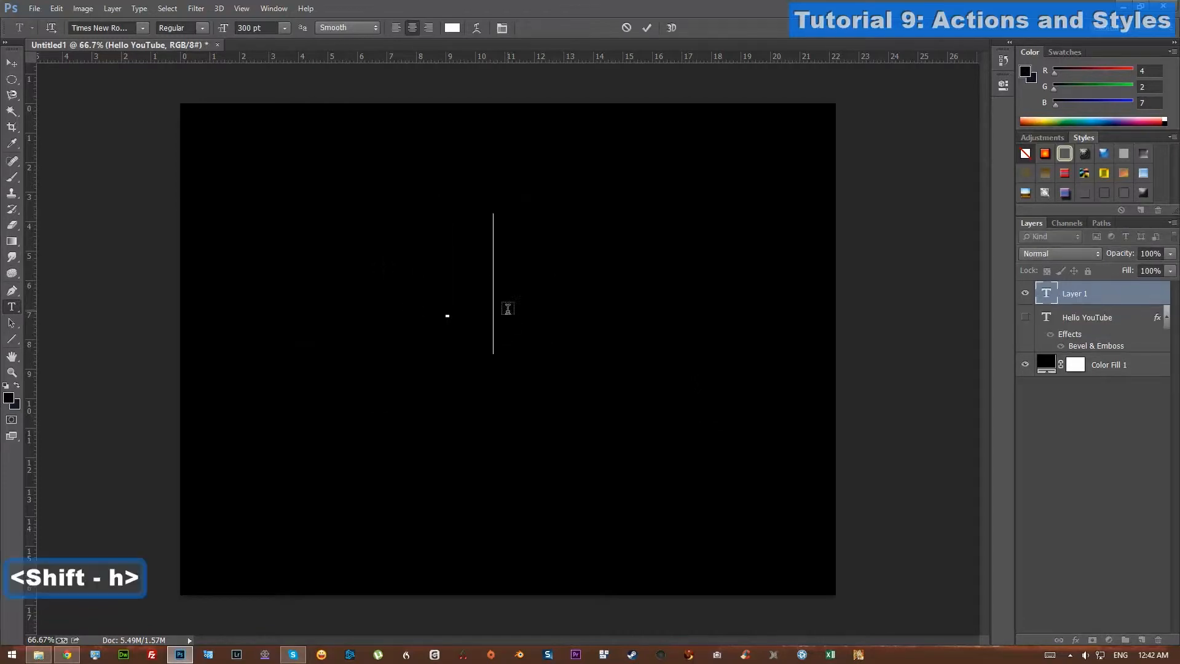
pyautogui.press('BackSpace')
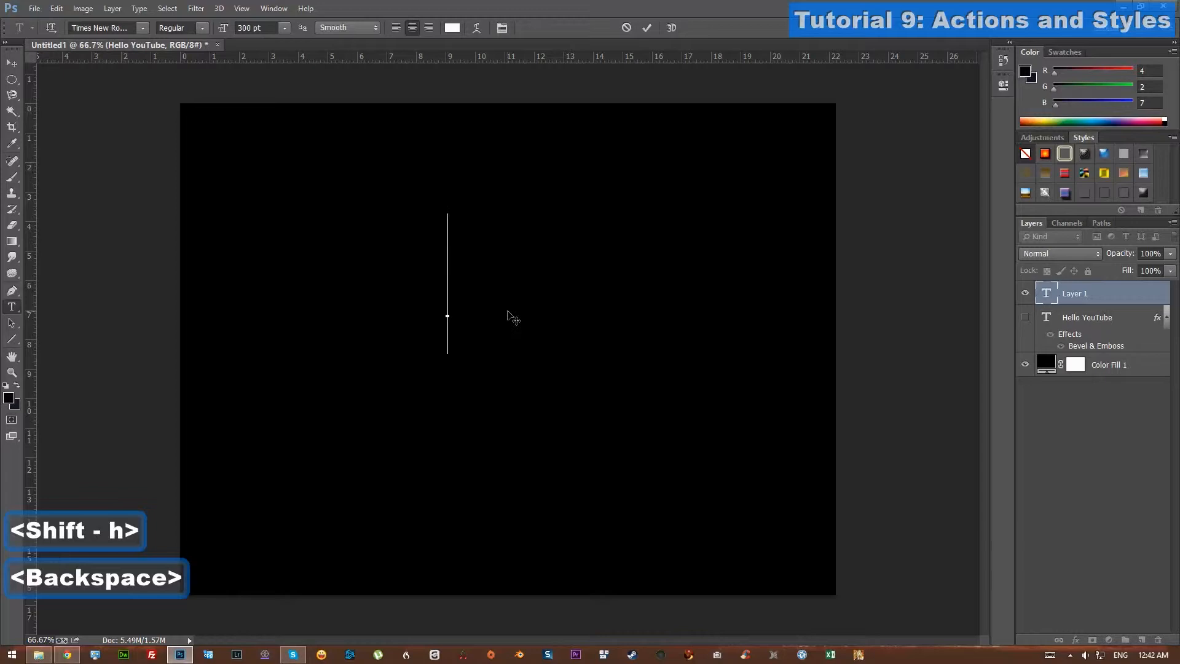
pyautogui.write('Seci')
pyautogui.press('BackSpace')
pyautogui.write('on')
pyautogui.press('BackSpace')
pyautogui.press('BackSpace')
pyautogui.press('BackSpace')
pyautogui.press('BackSpace')
pyautogui.press('BackSpace')
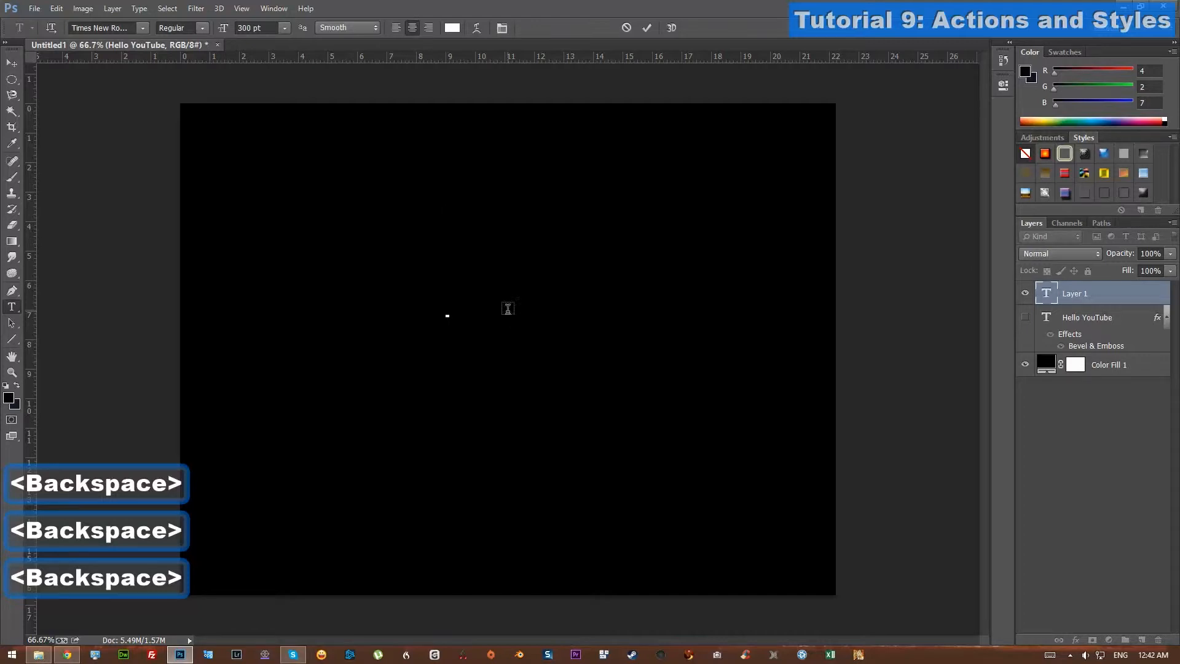
pyautogui.write('Woot!')
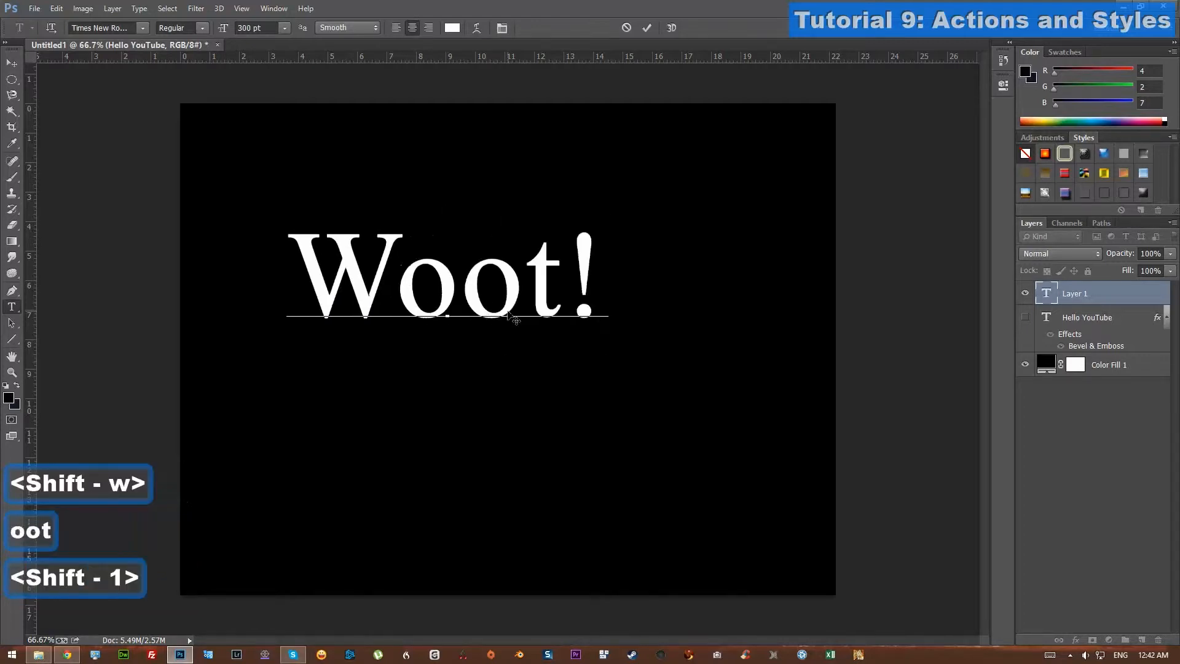
pyautogui.press('Return')
pyautogui.moveTo(489, 361); pyautogui.dragTo(540, 451)
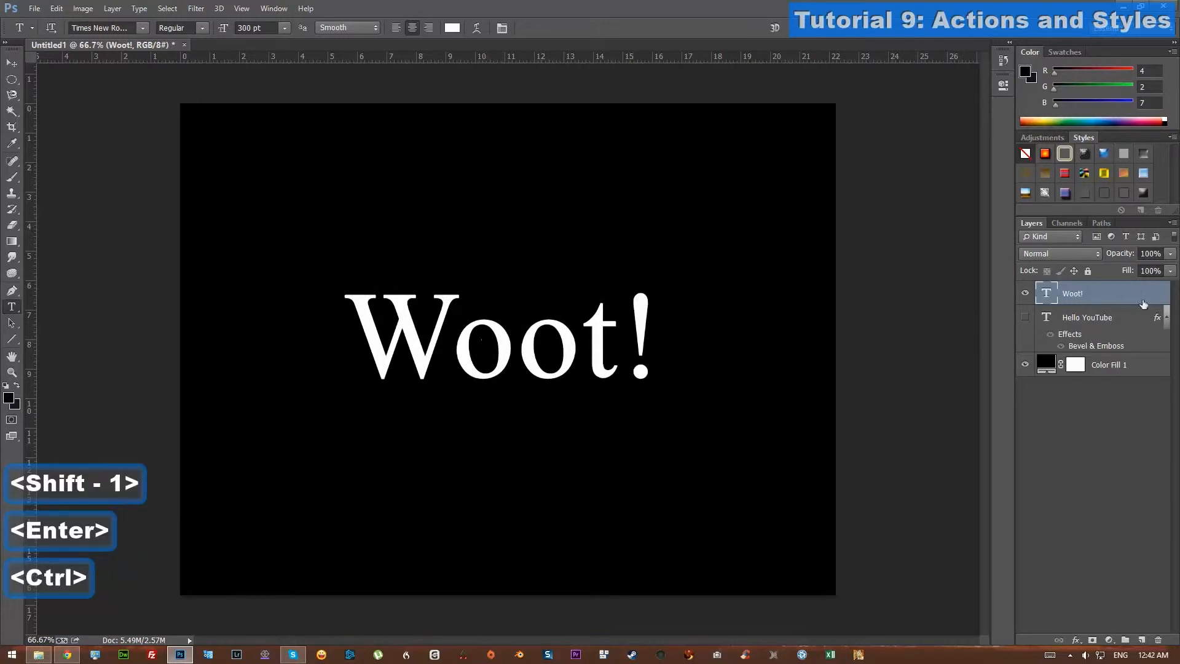
# Try the Soft Bevel style on the Woot! layer, clear it, and preview it again through the layer's Layer Style settings
pyautogui.click(1145, 193)
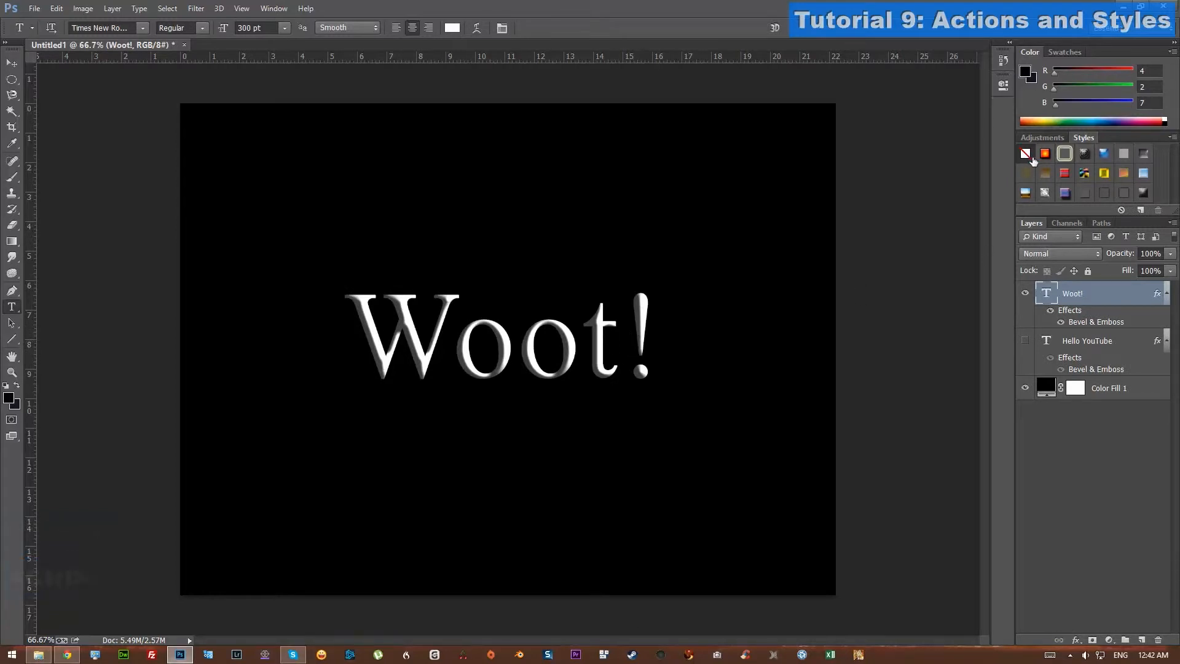
pyautogui.click(1024, 154)
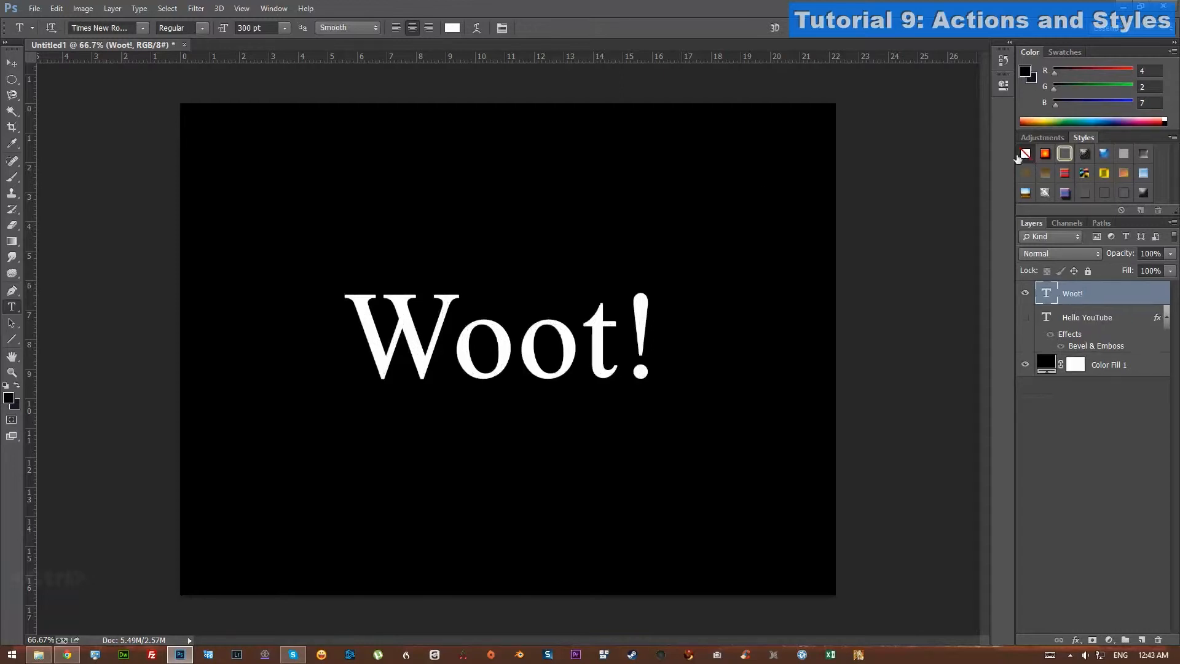
pyautogui.doubleClick(1157, 295)
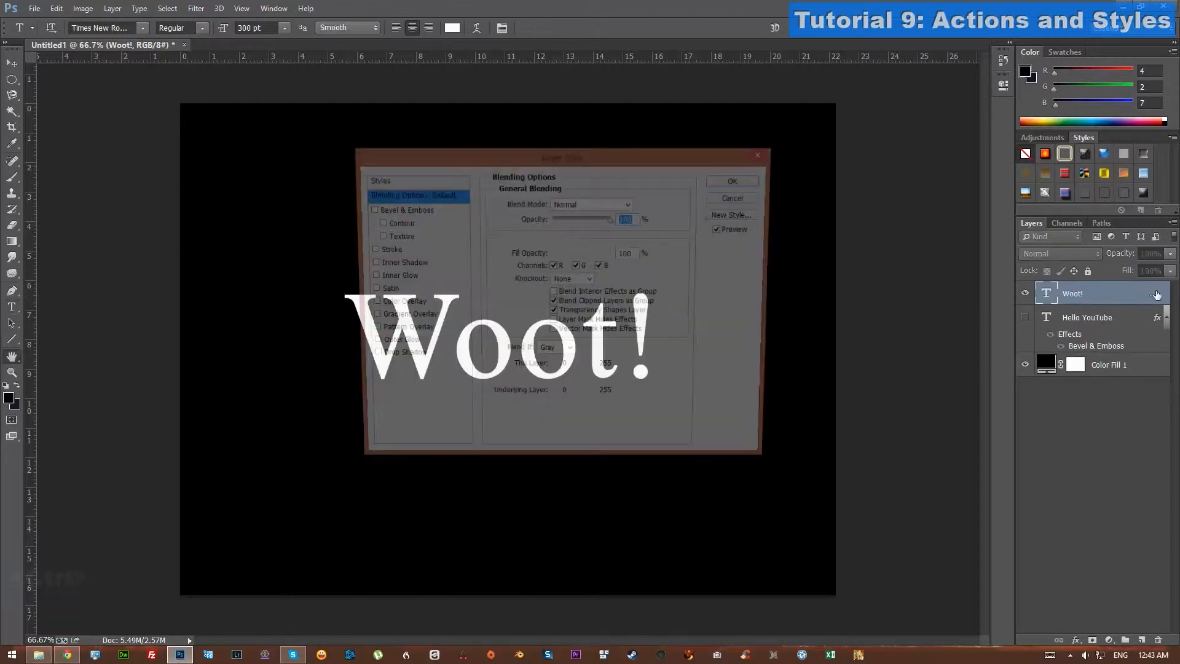
pyautogui.click(400, 180)
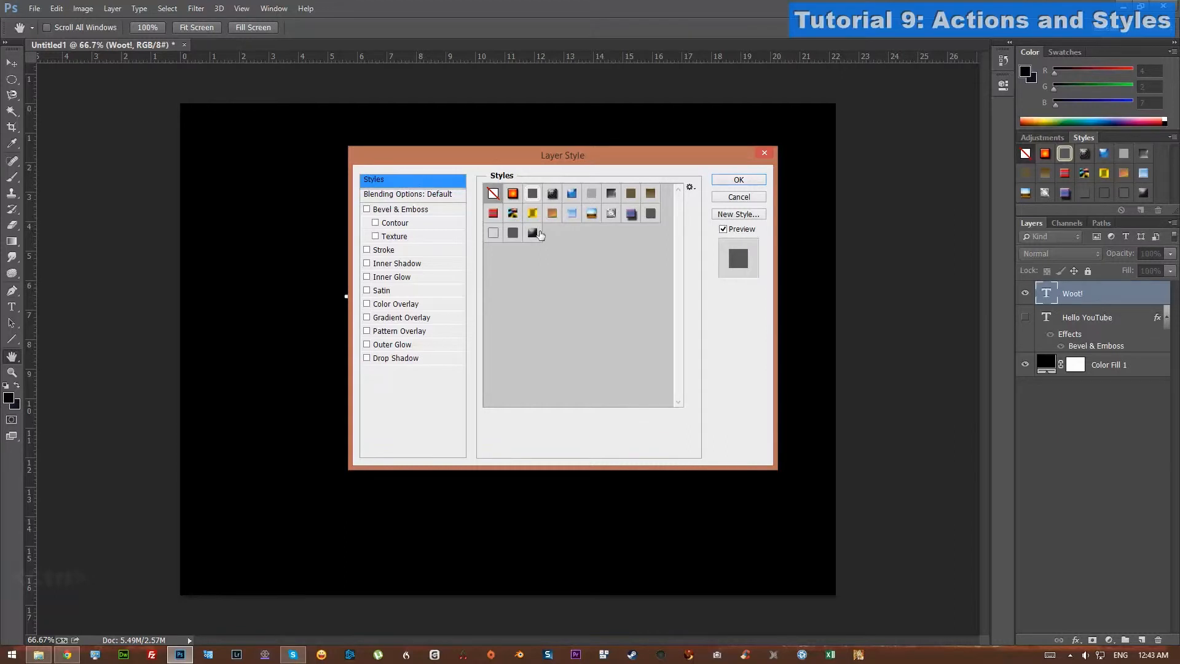
pyautogui.moveTo(568, 162); pyautogui.dragTo(890, 192)
pyautogui.click(852, 266)
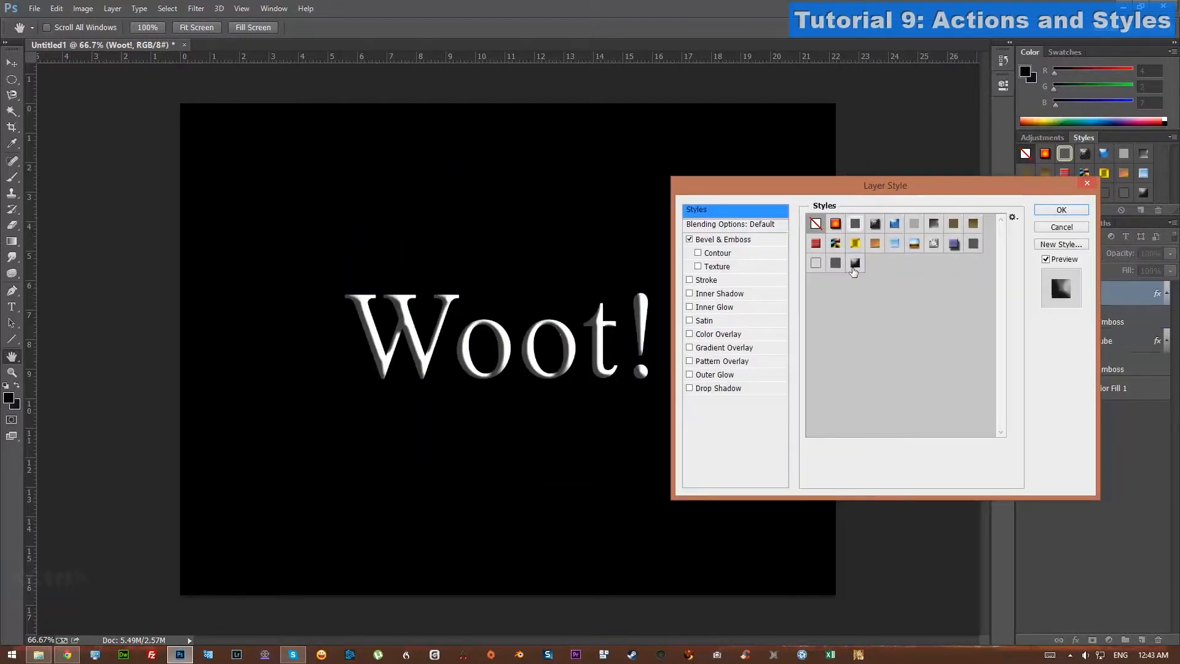
# Preview various other preset styles and Soft Bevel on the Woot! text, and cancel the layer style changes
pyautogui.click(815, 225)
pyautogui.click(836, 227)
pyautogui.click(855, 225)
pyautogui.click(875, 226)
pyautogui.click(914, 244)
pyautogui.click(954, 246)
pyautogui.click(967, 228)
pyautogui.click(950, 230)
pyautogui.click(815, 243)
pyautogui.click(835, 243)
pyautogui.click(854, 262)
pyautogui.click(1053, 229)
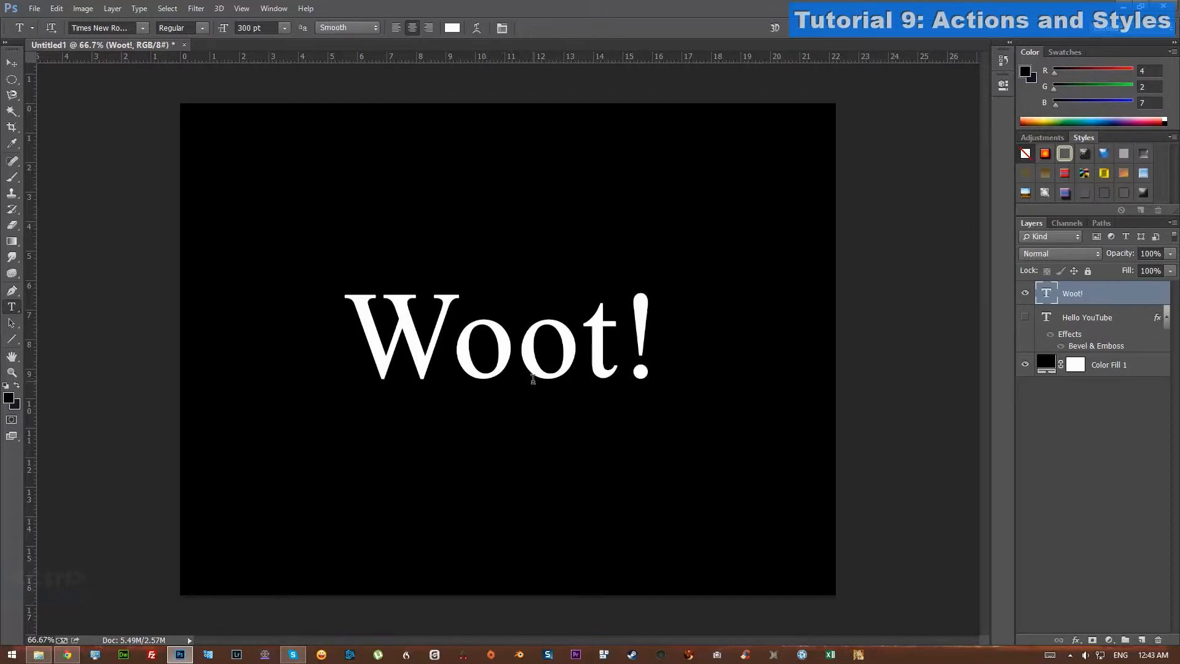
# Float and enlarge the Styles panel, and load the downloaded styles file into it
pyautogui.moveTo(1081, 138); pyautogui.dragTo(640, 100)
pyautogui.moveTo(756, 174); pyautogui.dragTo(962, 450)
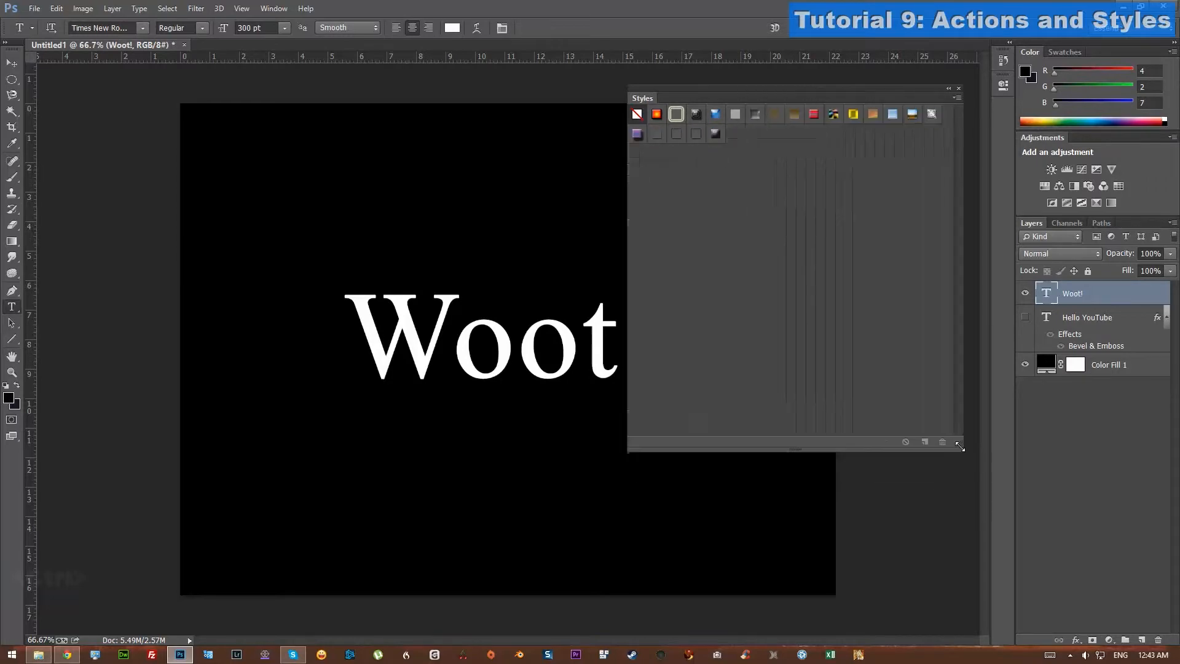
pyautogui.click(956, 97)
pyautogui.click(997, 212)
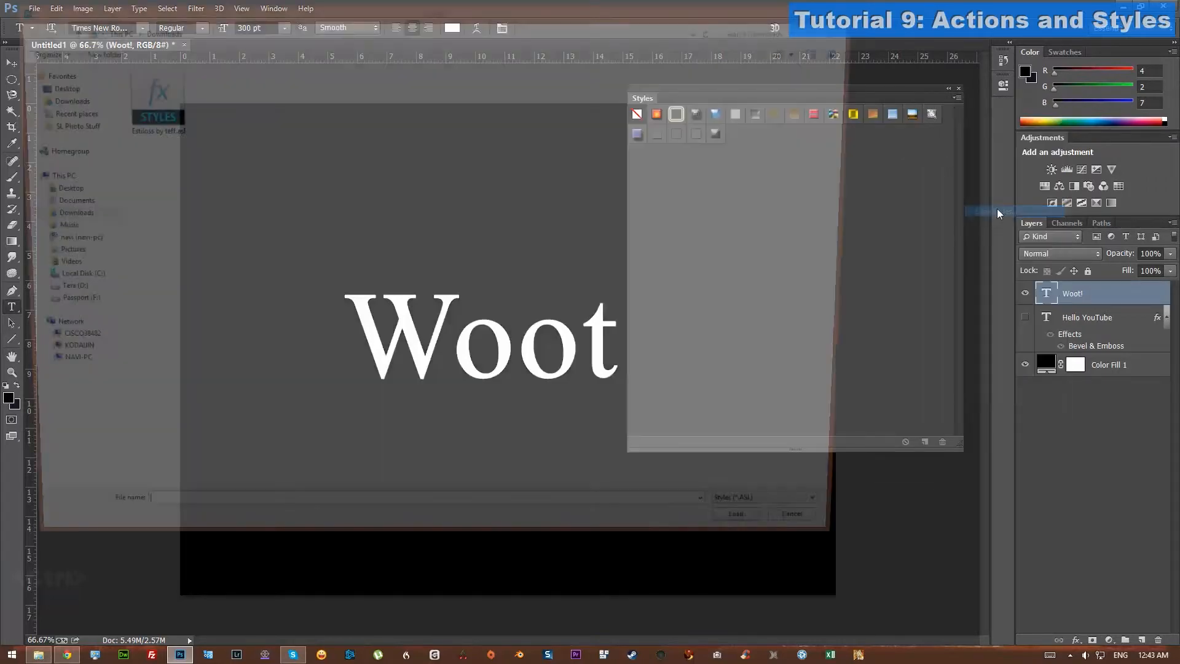
pyautogui.doubleClick(147, 101)
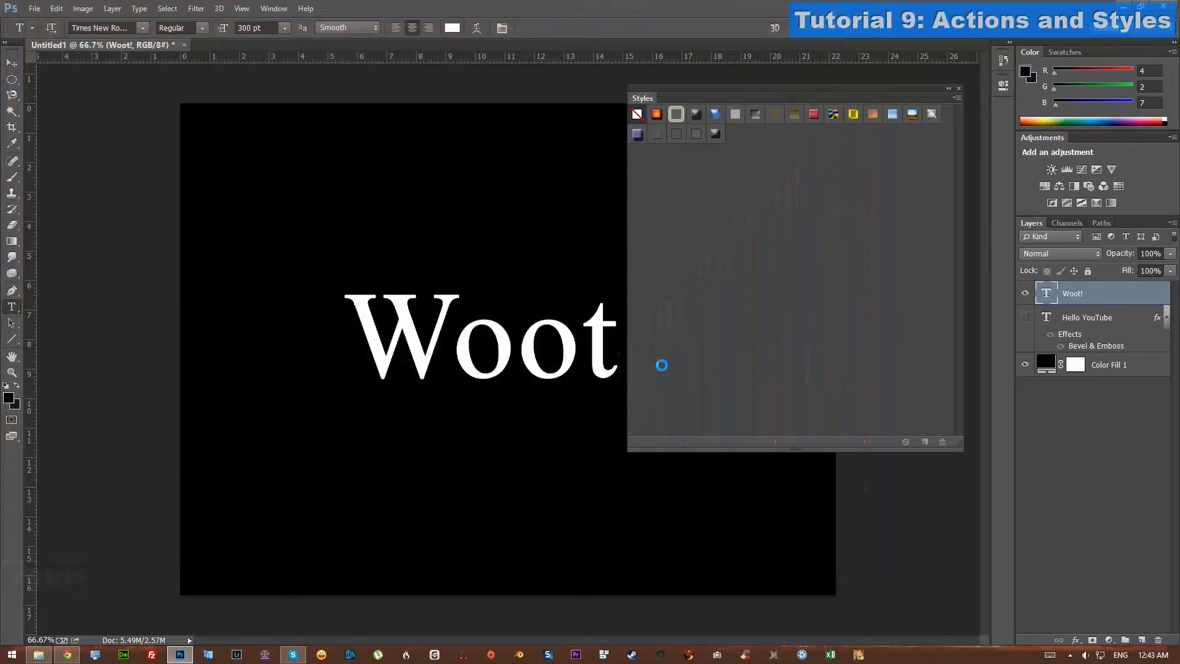
# Try several of the loaded styles on the Woot! text, ending with the glossy red one with a glowing outline
pyautogui.moveTo(960, 131); pyautogui.dragTo(957, 371)
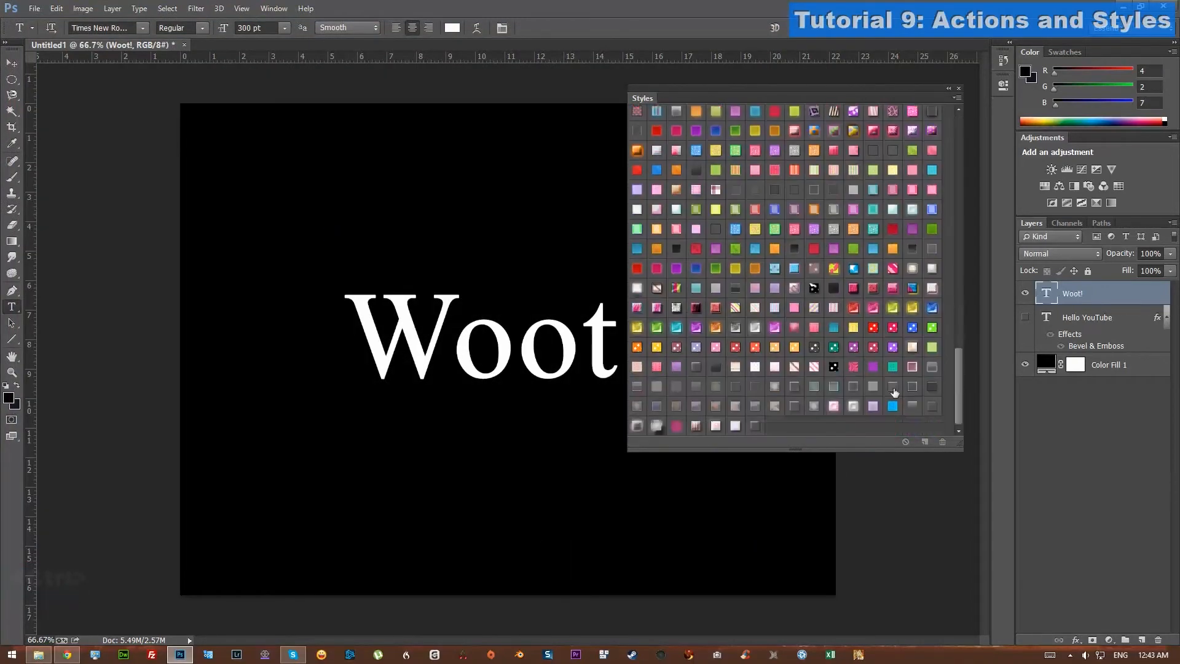
pyautogui.click(752, 287)
pyautogui.click(750, 171)
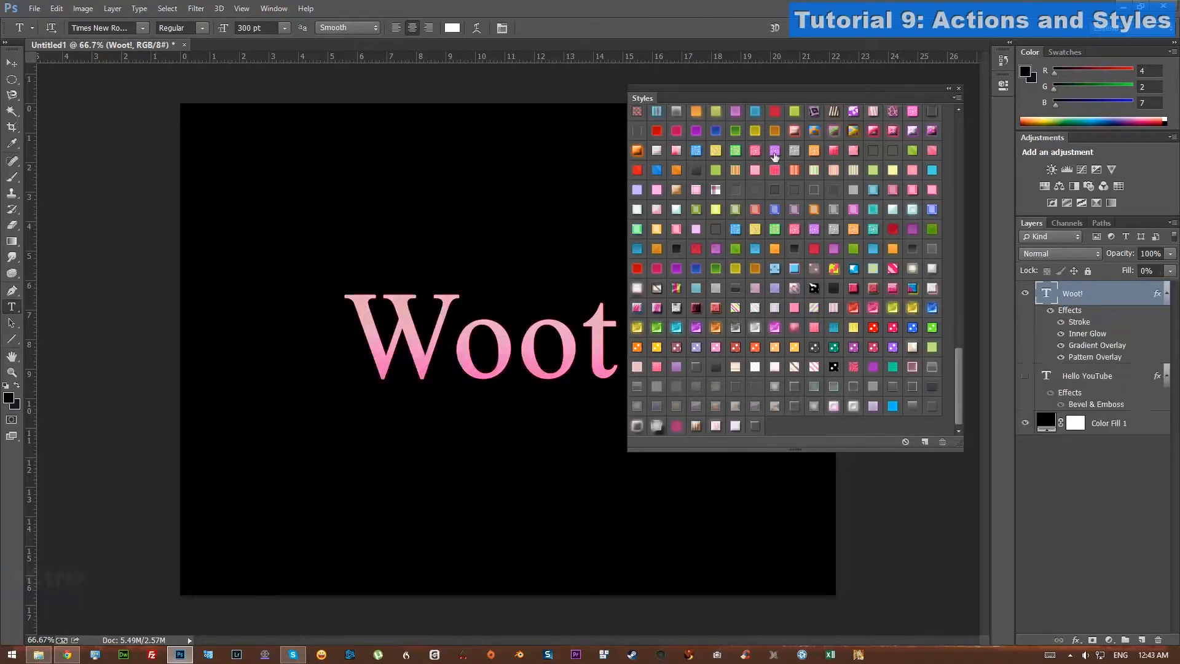
pyautogui.click(813, 110)
pyautogui.click(833, 111)
pyautogui.scroll(4, 815, 326)
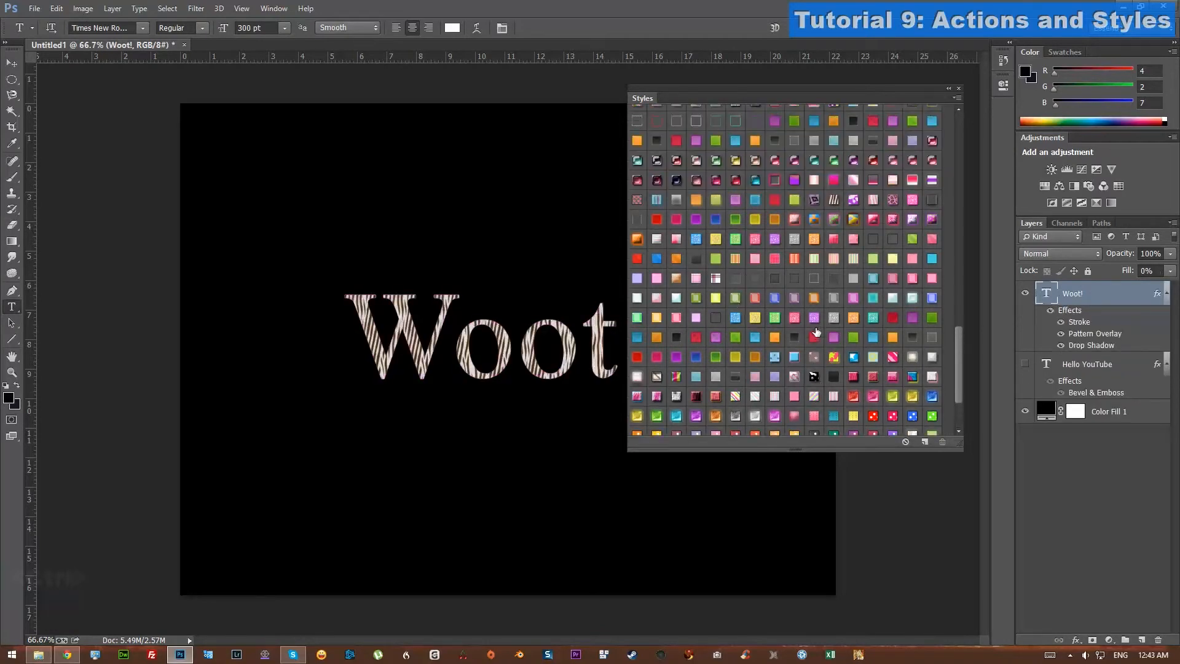
pyautogui.click(695, 248)
pyautogui.click(676, 250)
pyautogui.scroll(3, 775, 359)
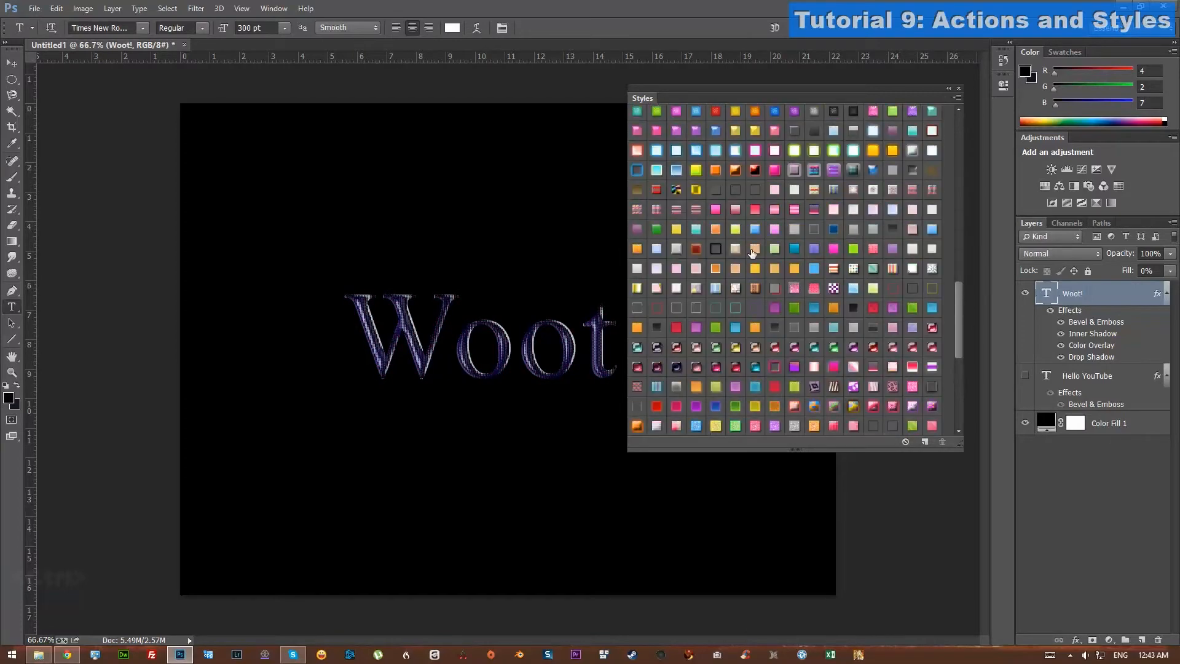
pyautogui.click(754, 169)
pyautogui.scroll(5, 799, 270)
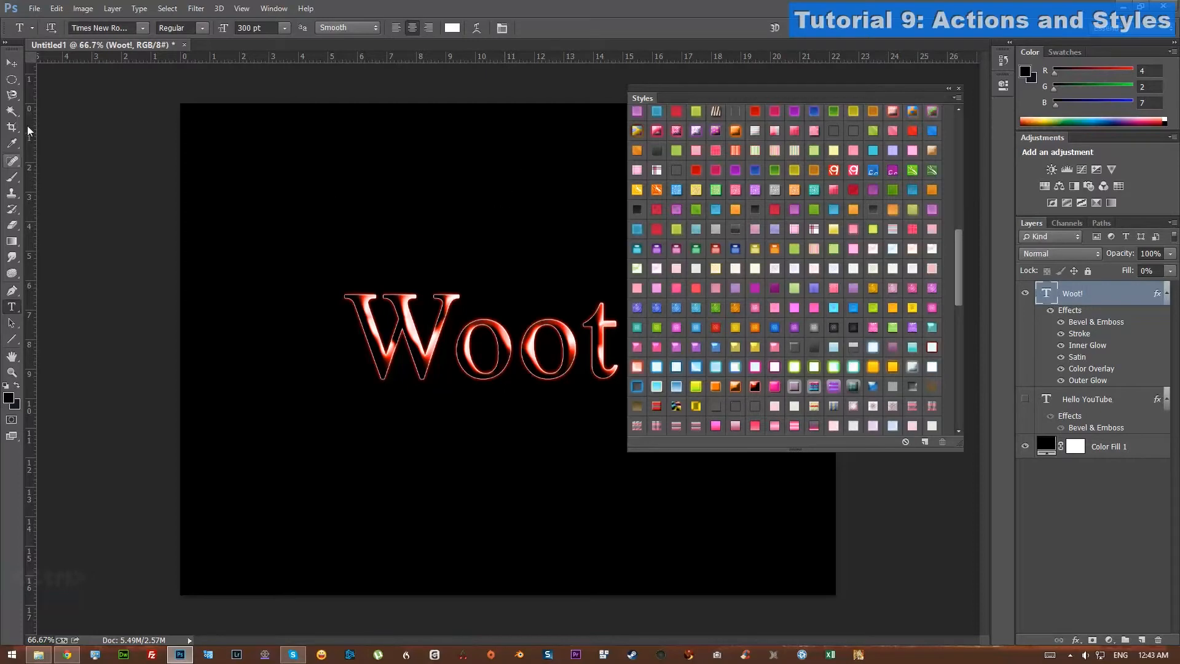
# Draw a circle filled with the foreground colour on a new layer above the W and apply the red floral pattern style
pyautogui.click(17, 80)
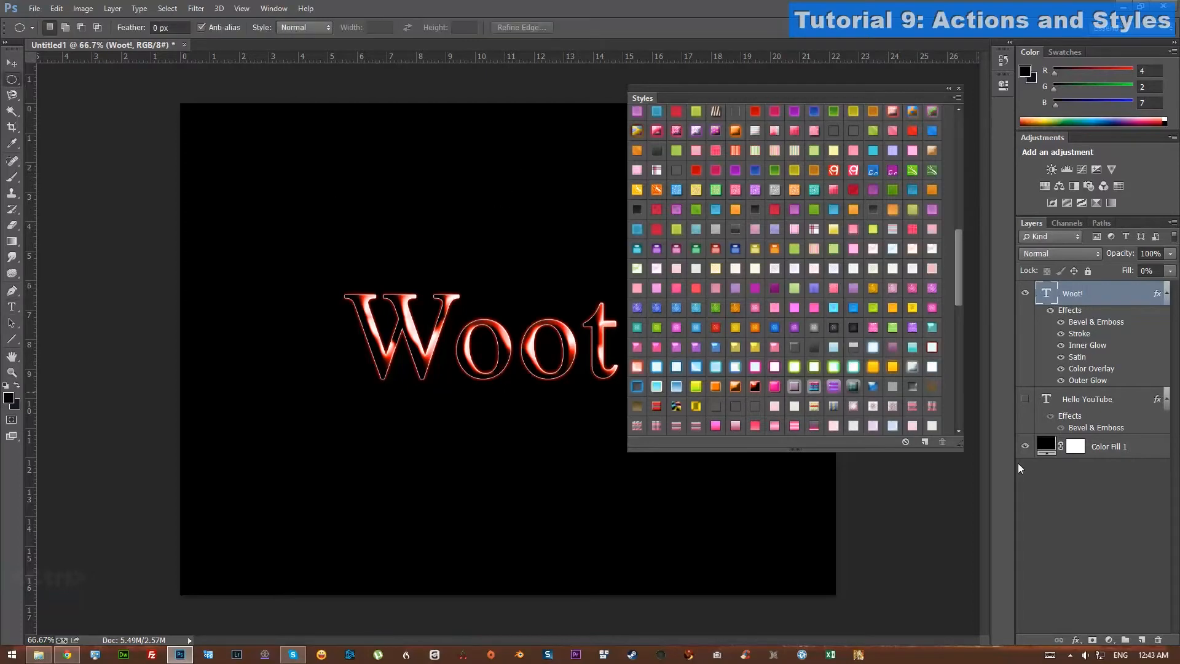
pyautogui.click(1141, 639)
pyautogui.moveTo(315, 154); pyautogui.dragTo(528, 267)
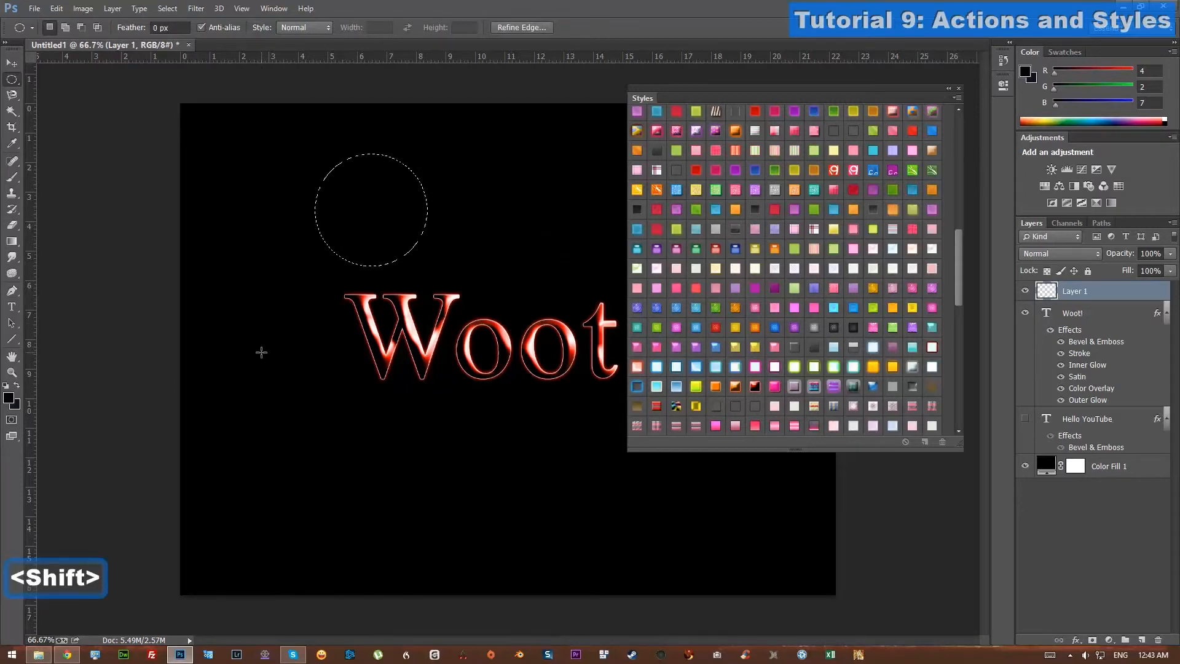
pyautogui.hotkey('alt', 'BackSpace')
pyautogui.hotkey('ctrl', 'd')
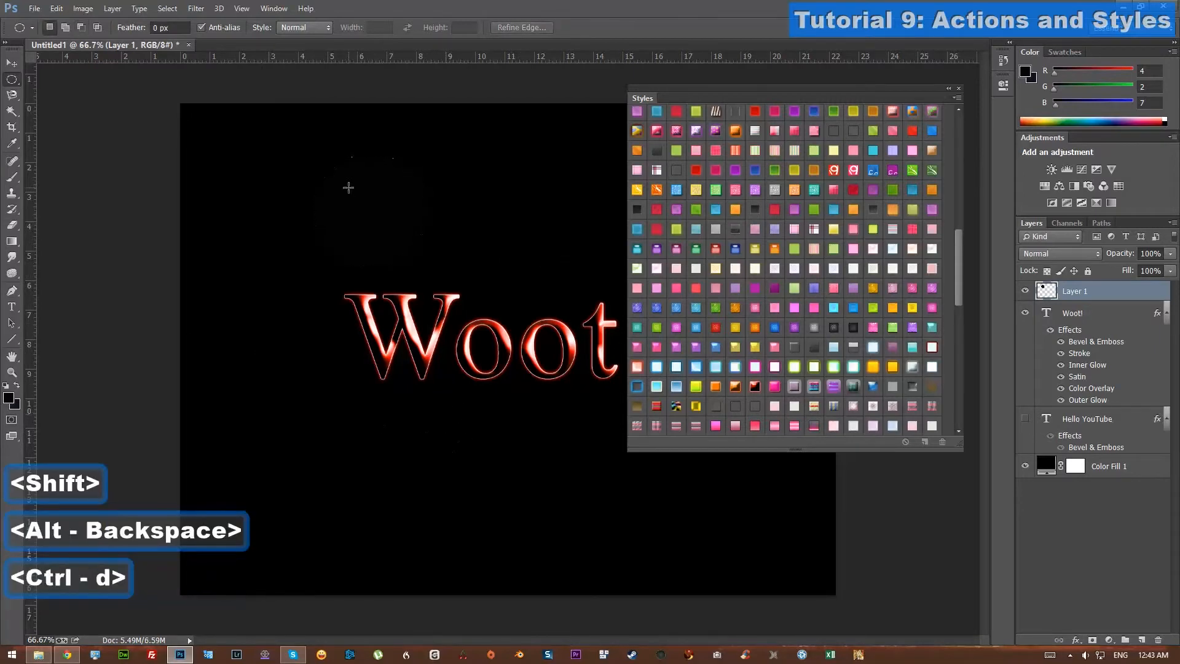
pyautogui.click(836, 169)
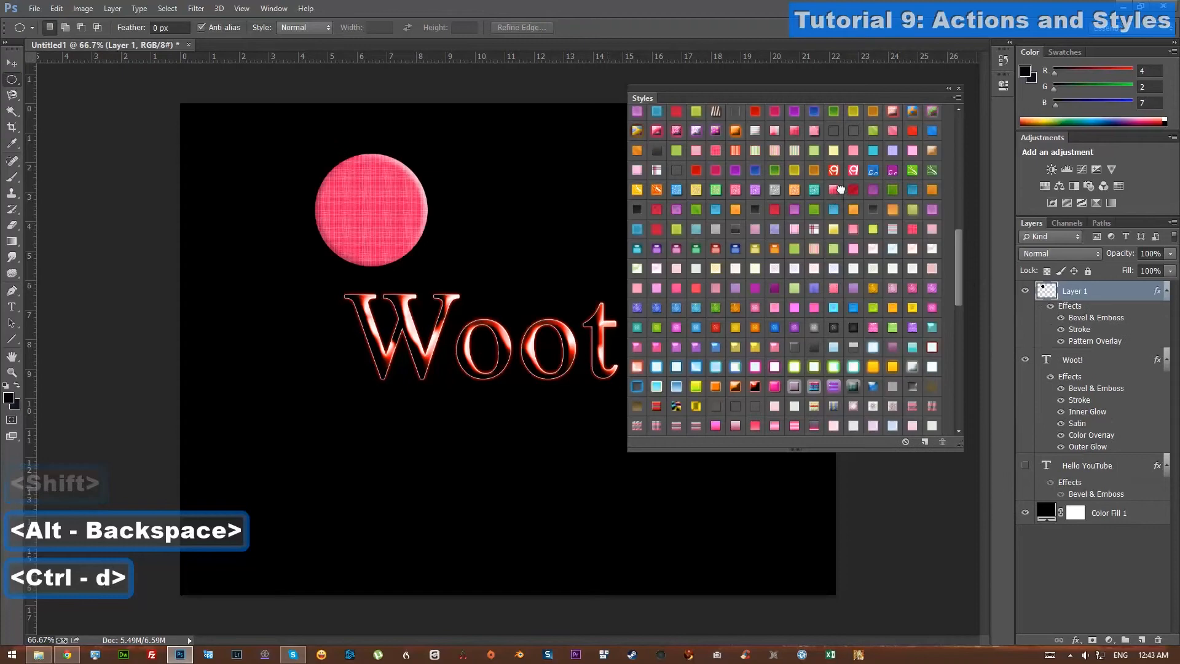
pyautogui.scroll(3, 843, 376)
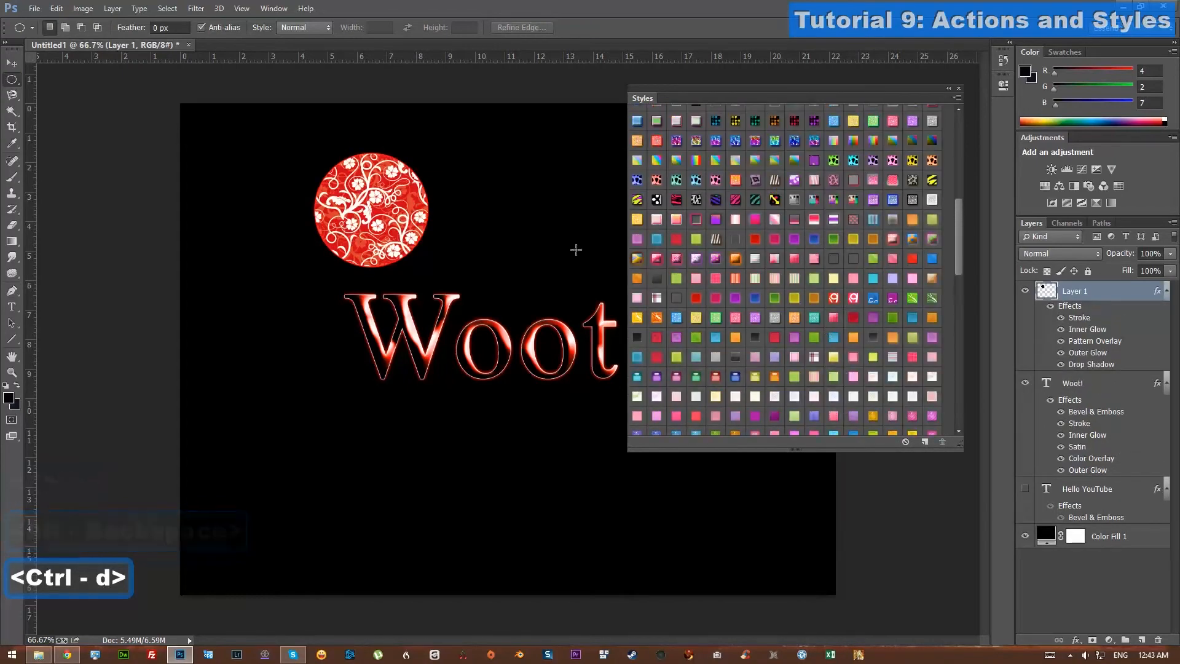
# Duplicate the circle twice, giving the copy below the text a pink leopard style and the copy above it an orange grid style
pyautogui.moveTo(363, 220); pyautogui.dragTo(493, 464)
pyautogui.click(889, 160)
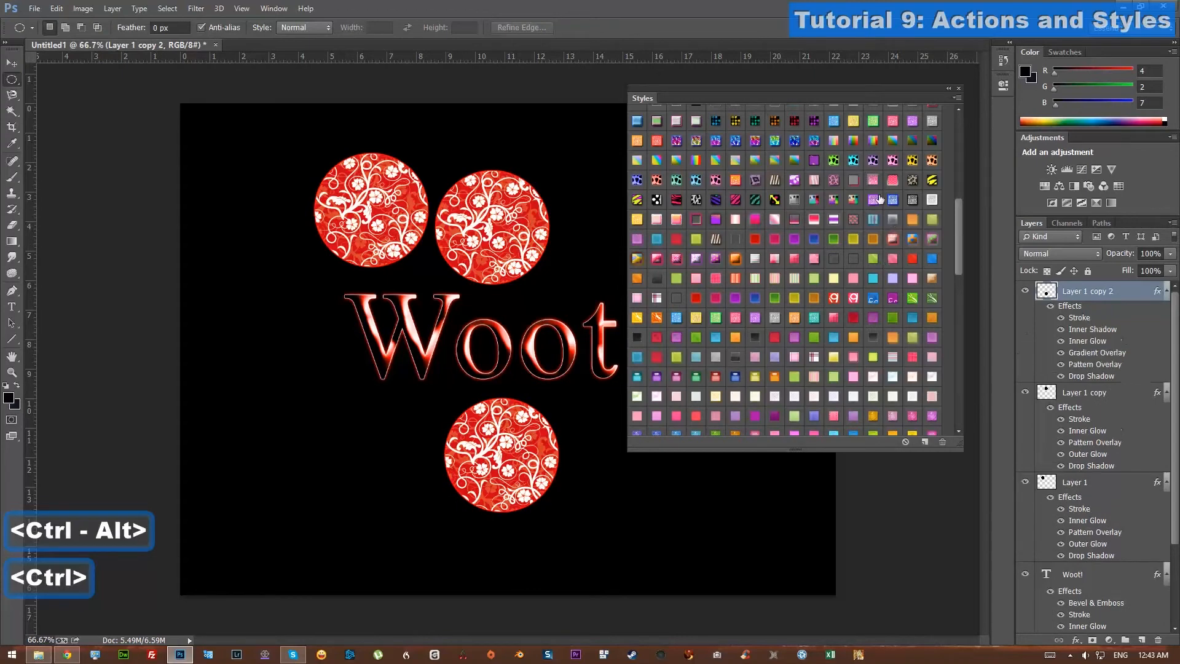
pyautogui.click(1100, 376)
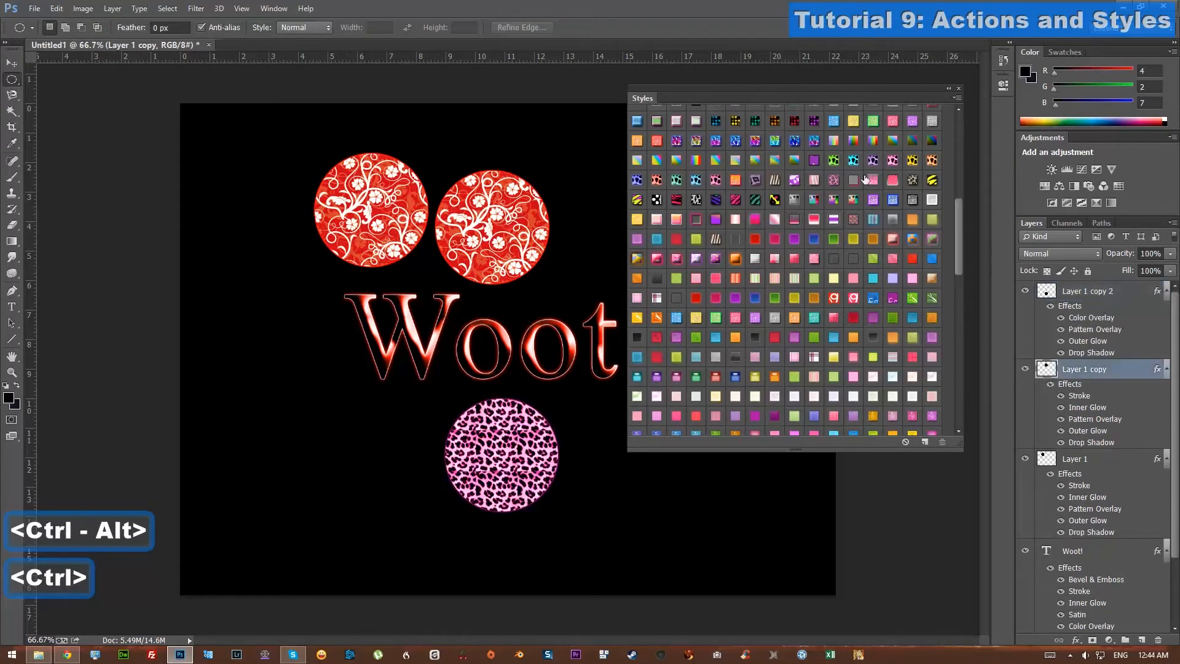
pyautogui.click(931, 161)
pyautogui.scroll(3, 768, 252)
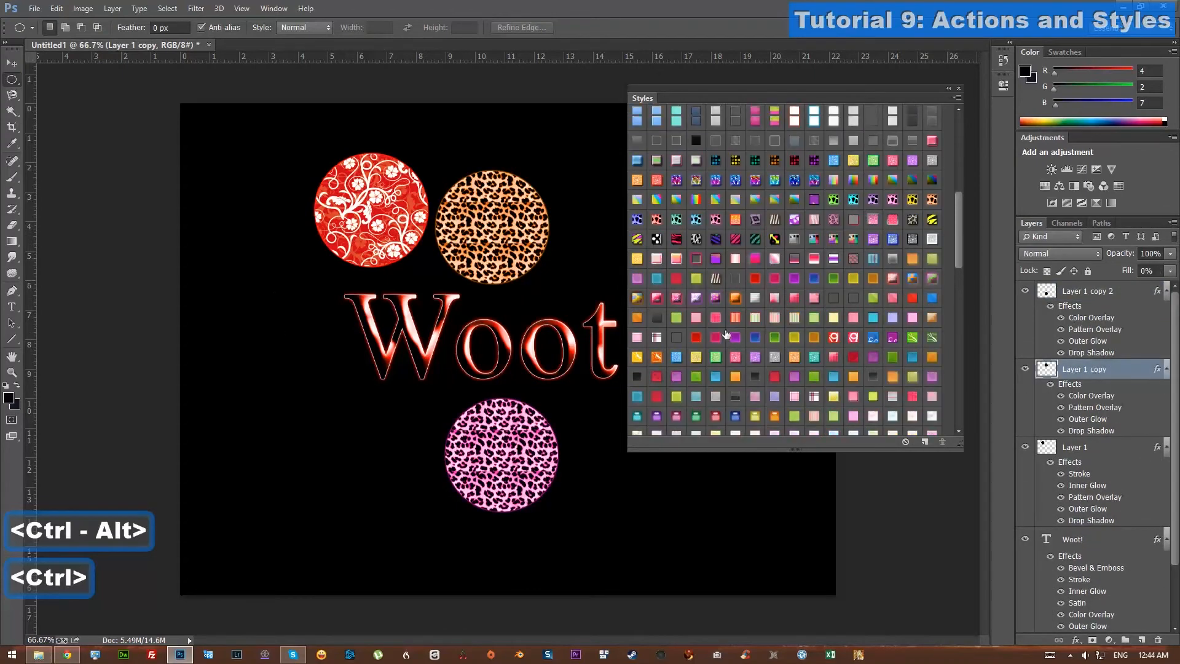
pyautogui.click(769, 254)
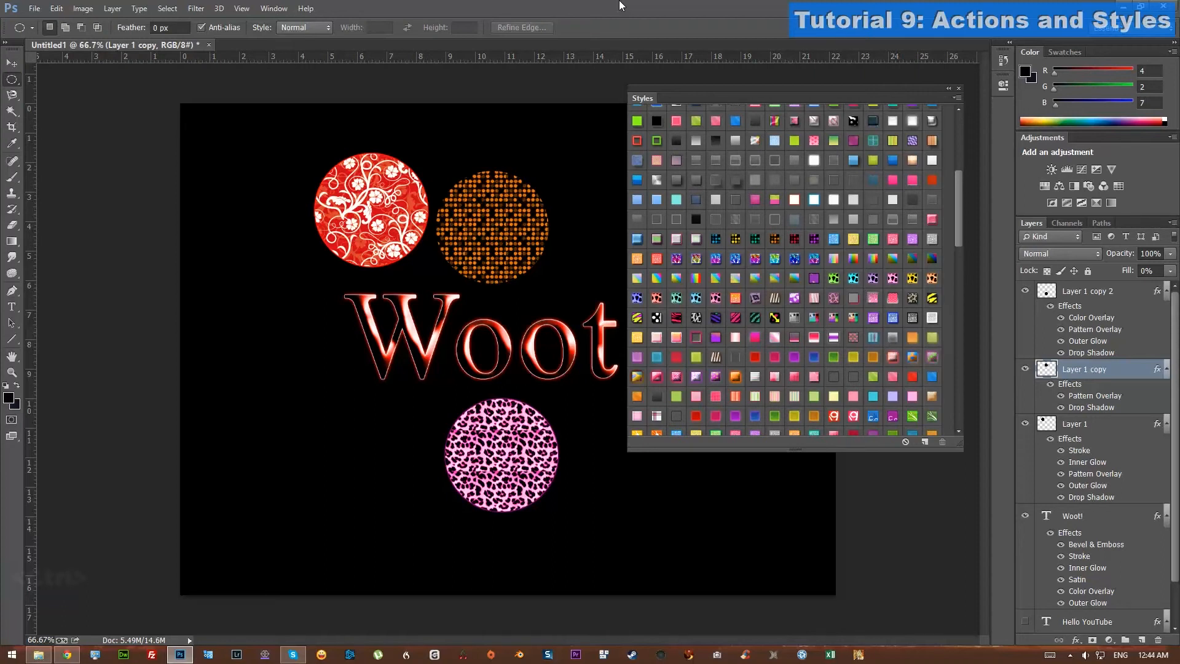
pyautogui.click(1069, 655)
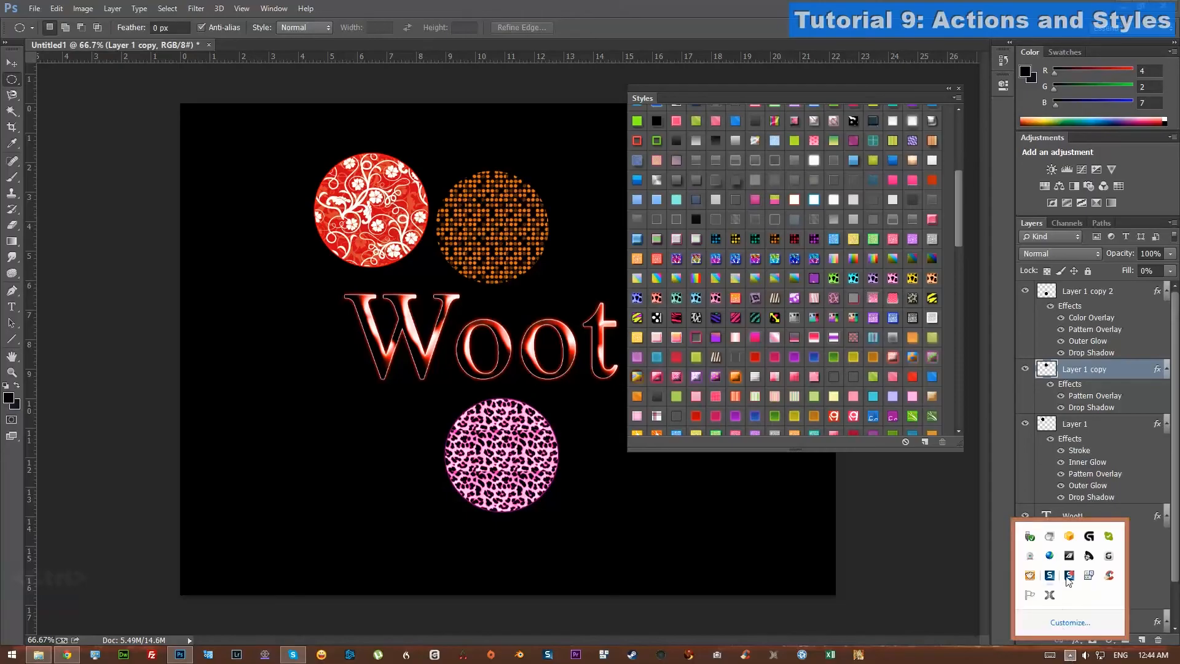